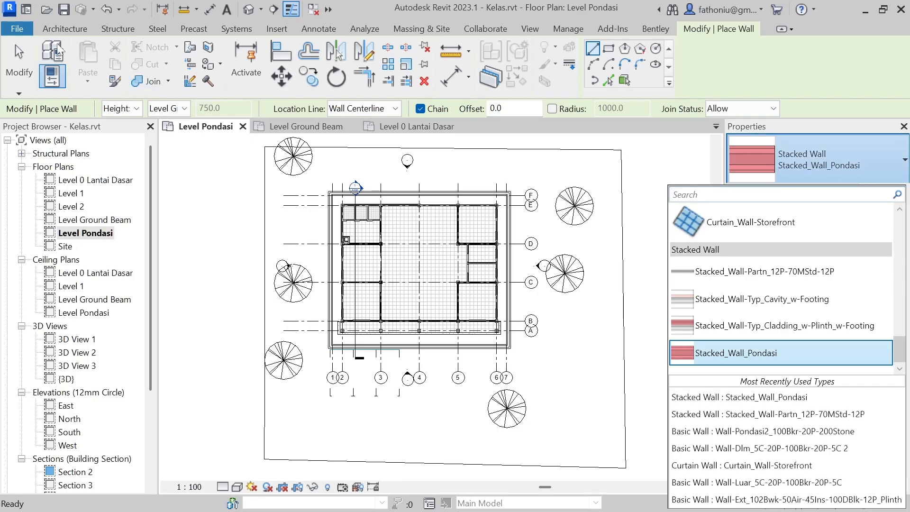
Step: Start an architectural wall in the Level Pondasi plan using the Stacked_Wall_Pondasi stacked wall type
click(65, 28)
click(49, 79)
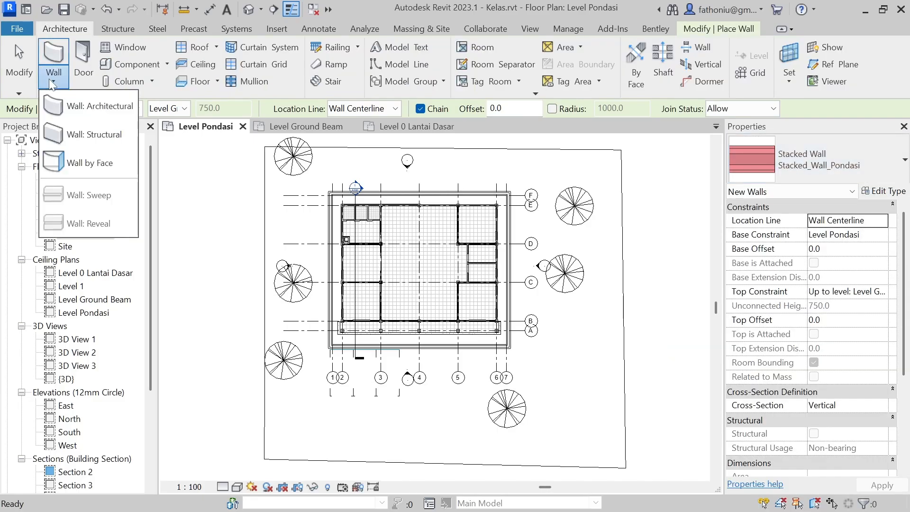
click(73, 105)
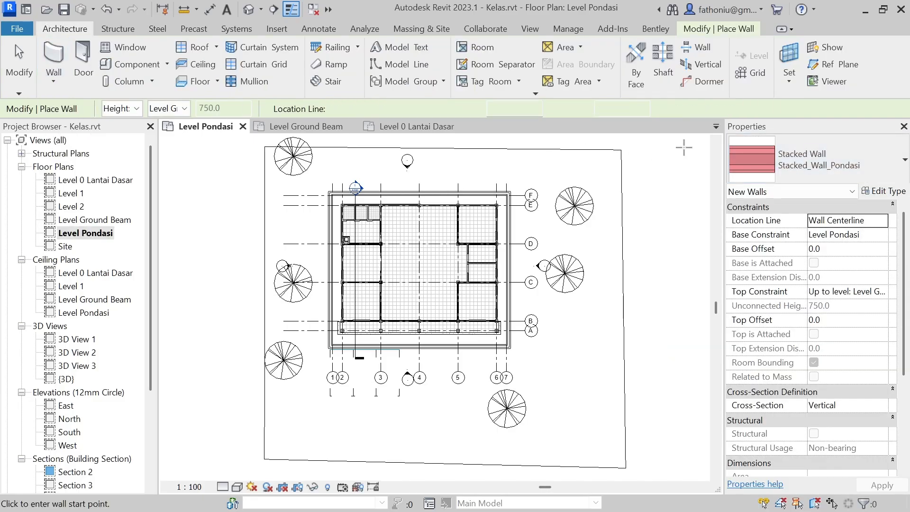
click(899, 161)
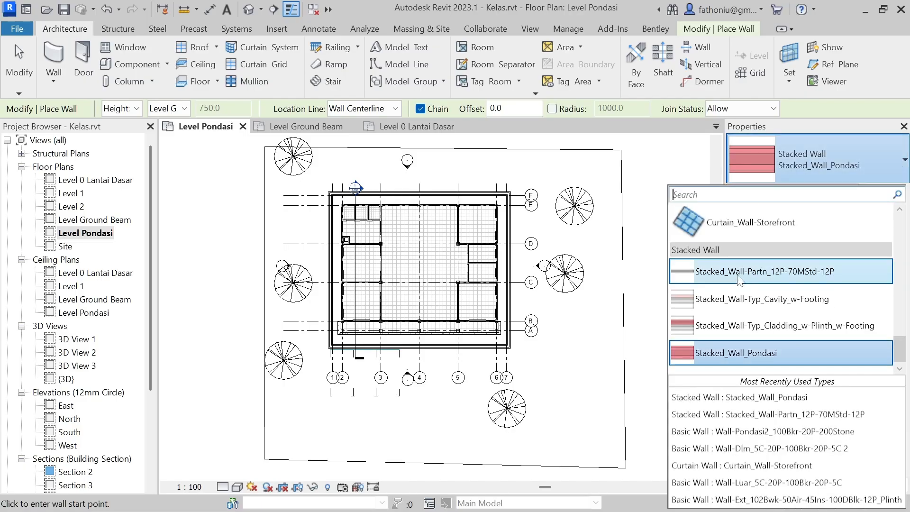
scroll(730, 332, up, 10)
scroll(720, 246, down, 3)
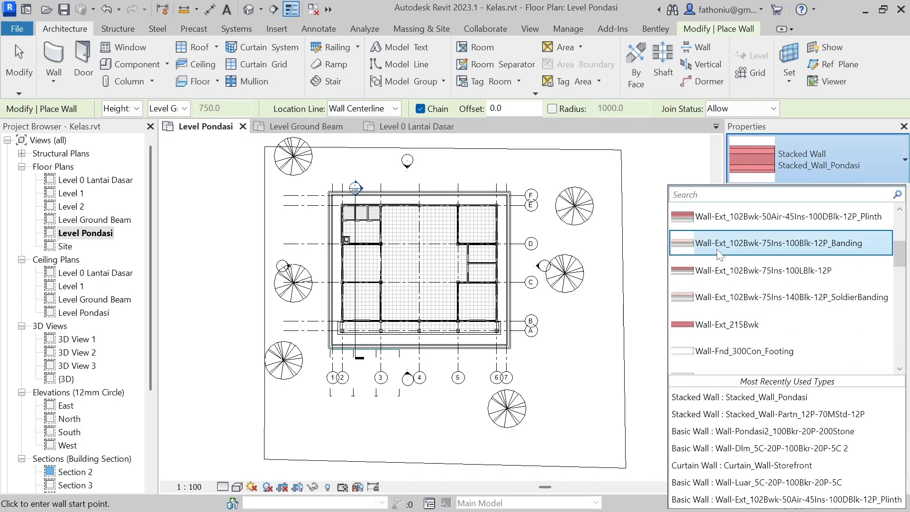
scroll(720, 247, up, 3)
scroll(721, 249, down, 3)
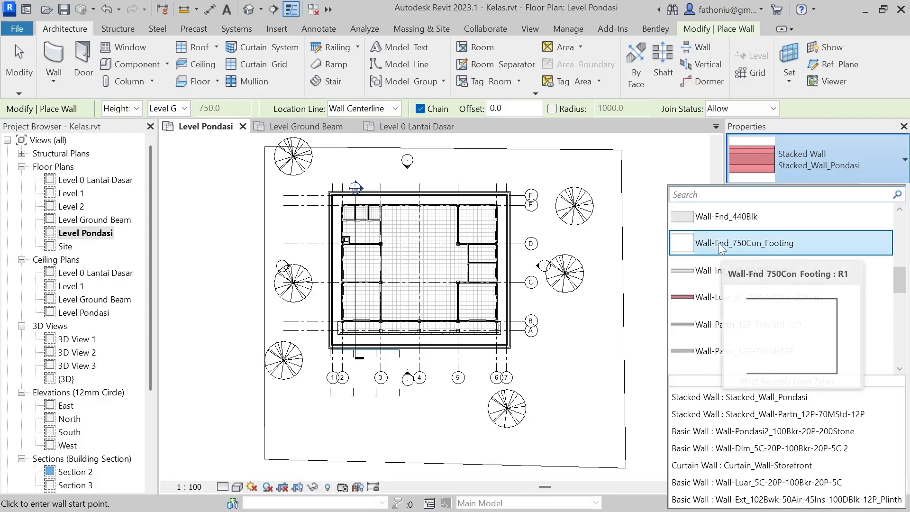
scroll(720, 250, up, 2)
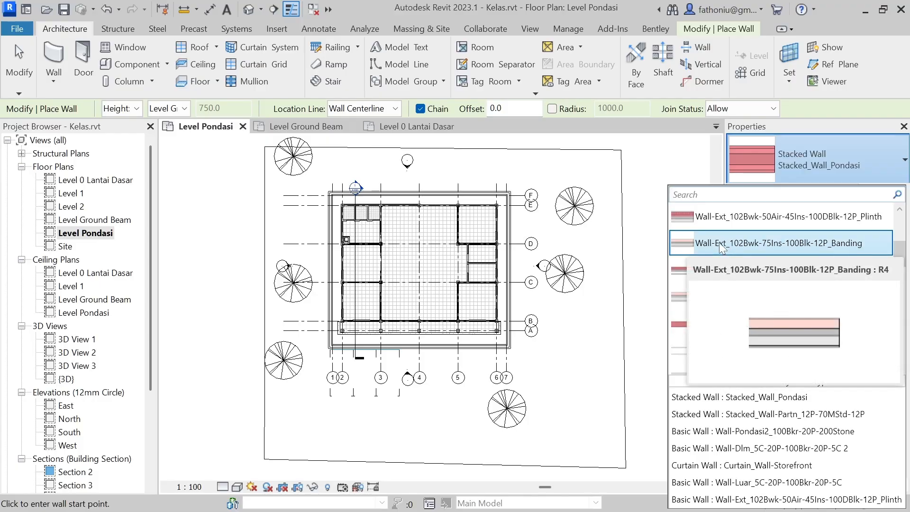
scroll(721, 247, down, 1)
scroll(747, 249, down, 4)
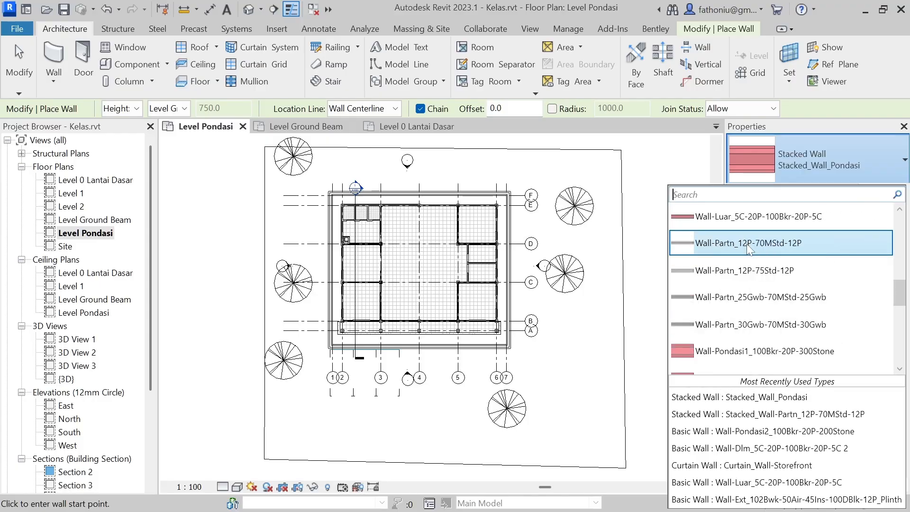
scroll(748, 248, down, 4)
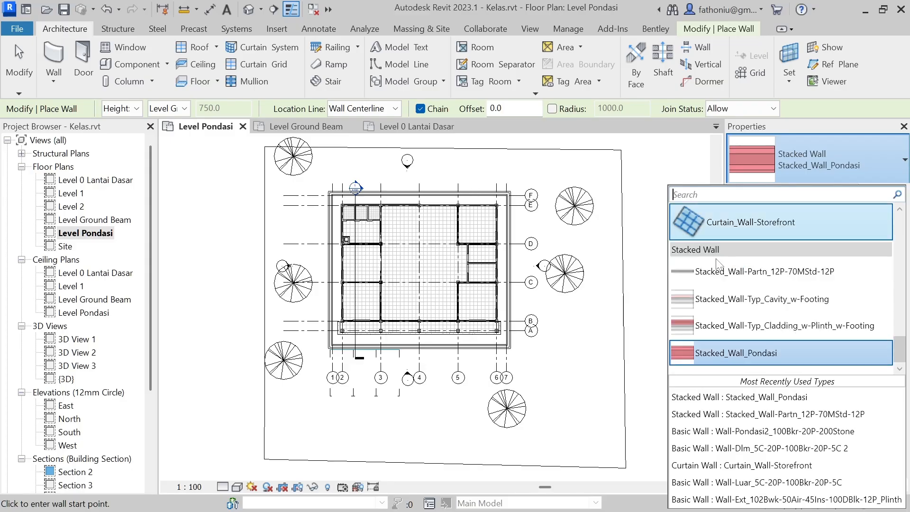
click(725, 357)
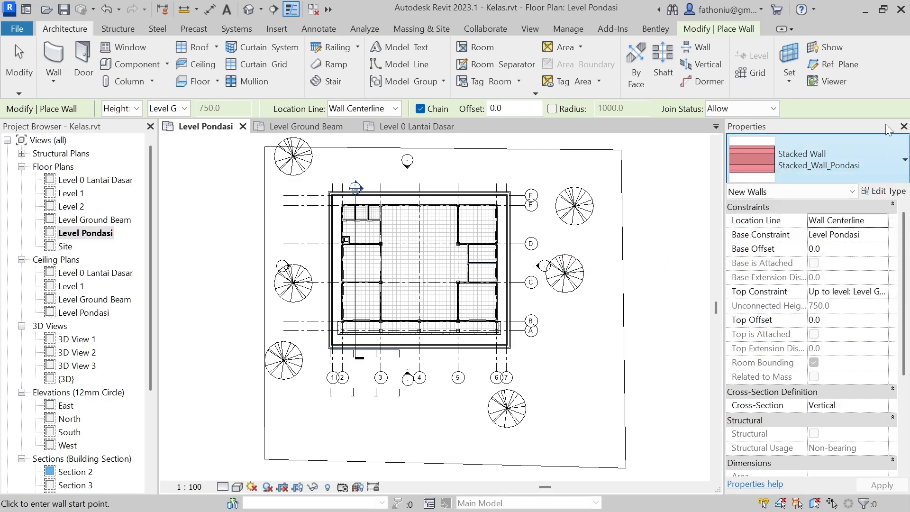
Step: Open the type properties of Stacked_Wall_Pondasi and show the section preview beside its parameters
click(884, 191)
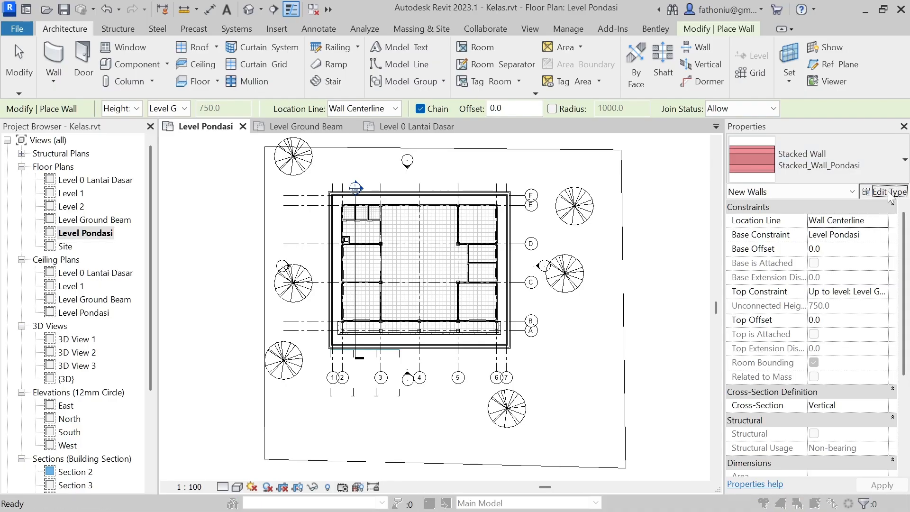
drag(575, 99, 583, 24)
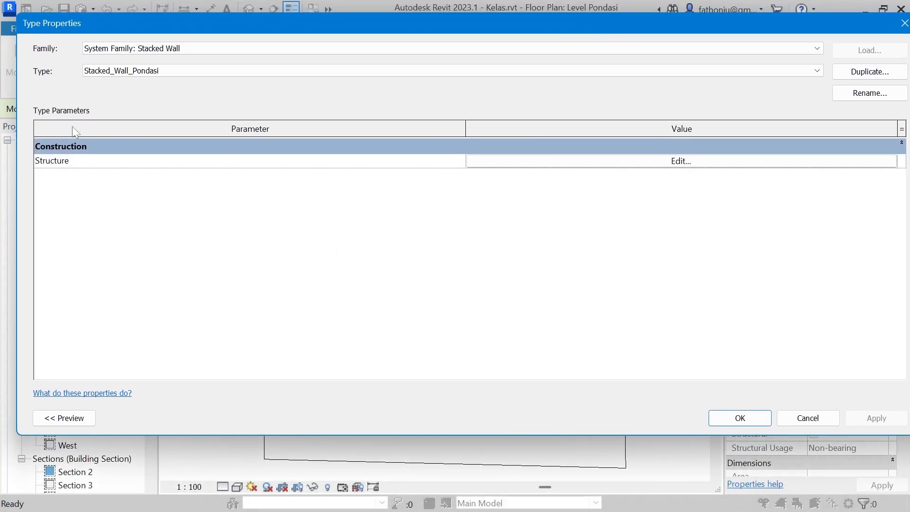
drag(14, 155, 428, 219)
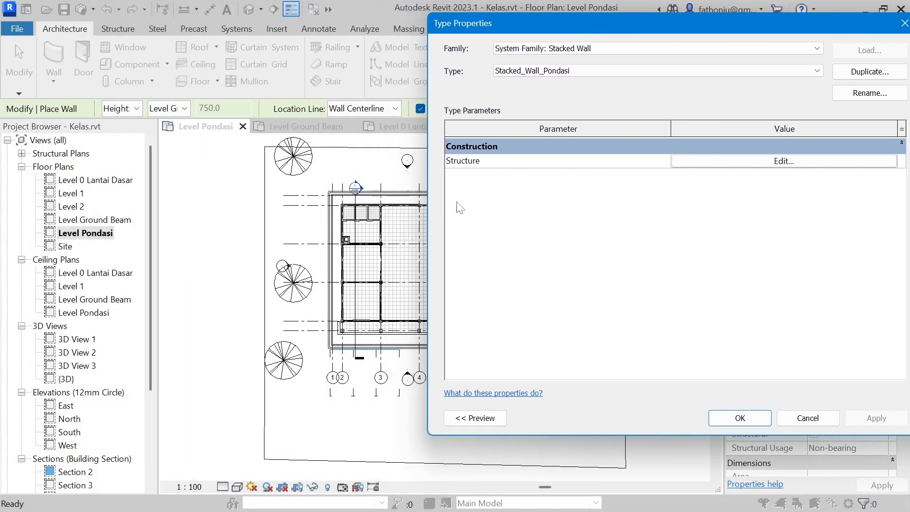
drag(670, 28, 487, 21)
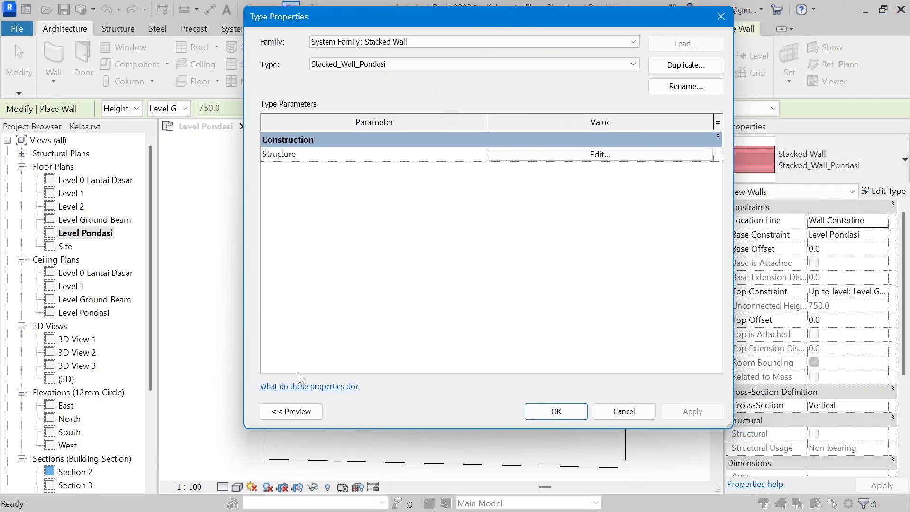
click(291, 411)
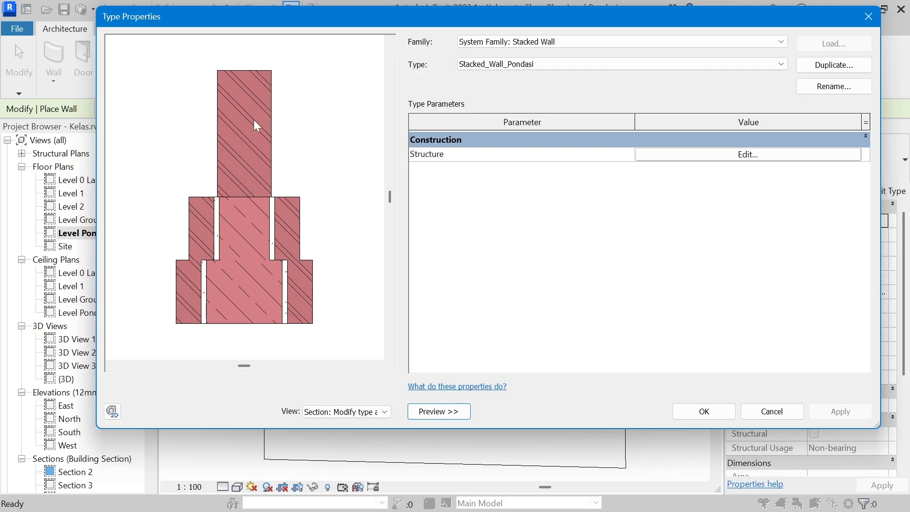
drag(616, 19, 532, 23)
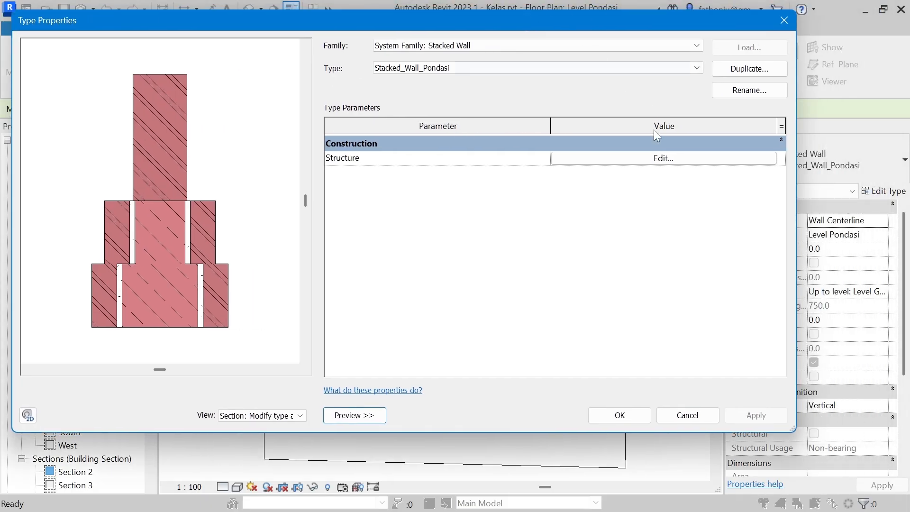
Step: Open the stacked wall's structure and examine the wall type choices for its uppermost component
click(663, 159)
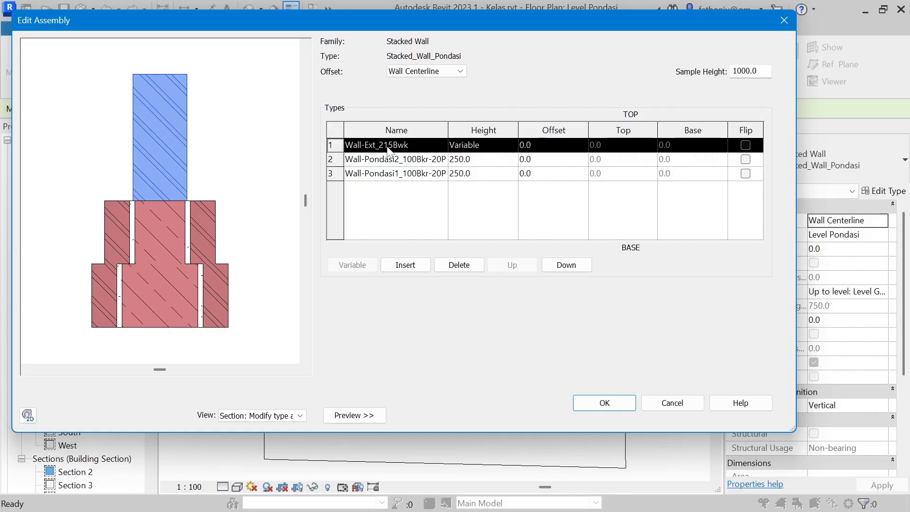
click(413, 145)
click(441, 145)
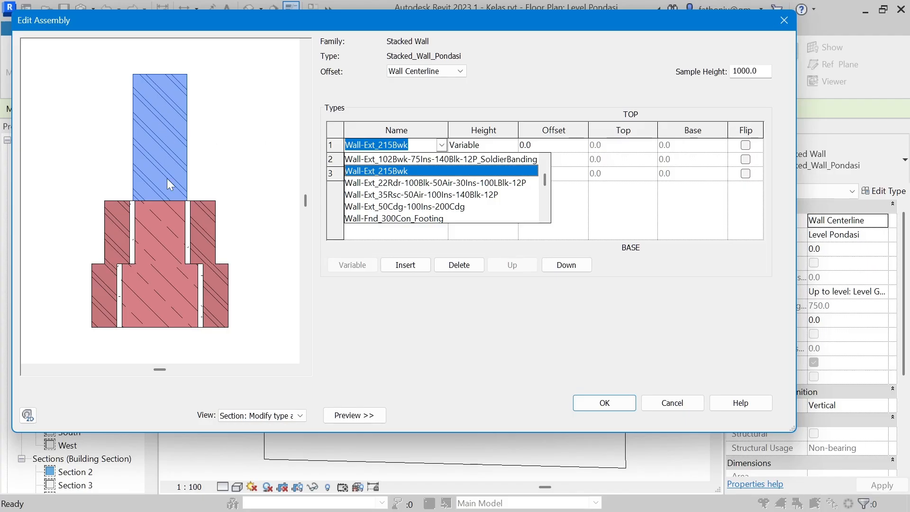
click(216, 81)
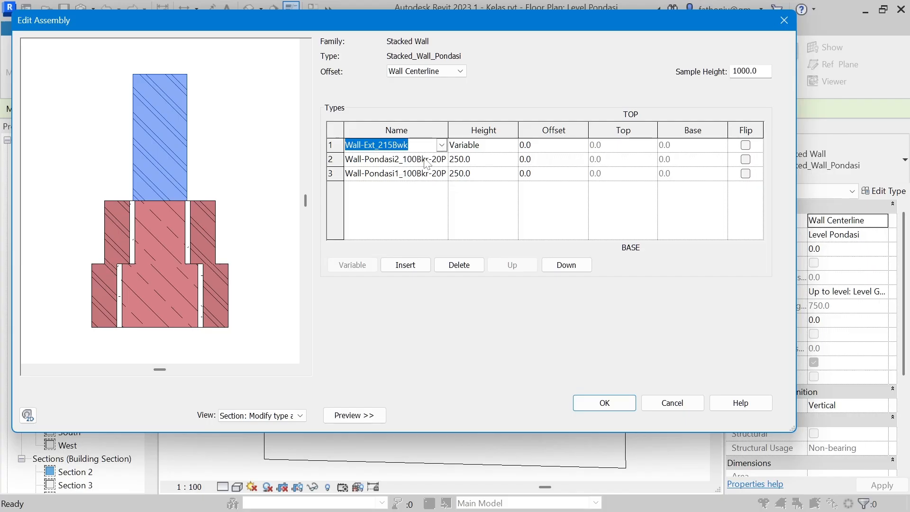
Step: Examine the wall type choices for the stacked wall's middle component, Wall-Pondasi2_100Bkr-20P-200Stone
click(394, 159)
click(442, 159)
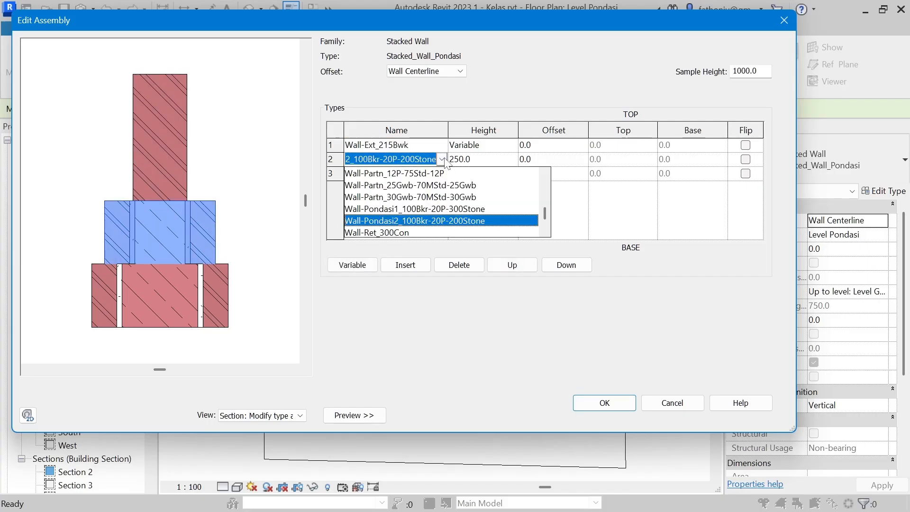
click(443, 160)
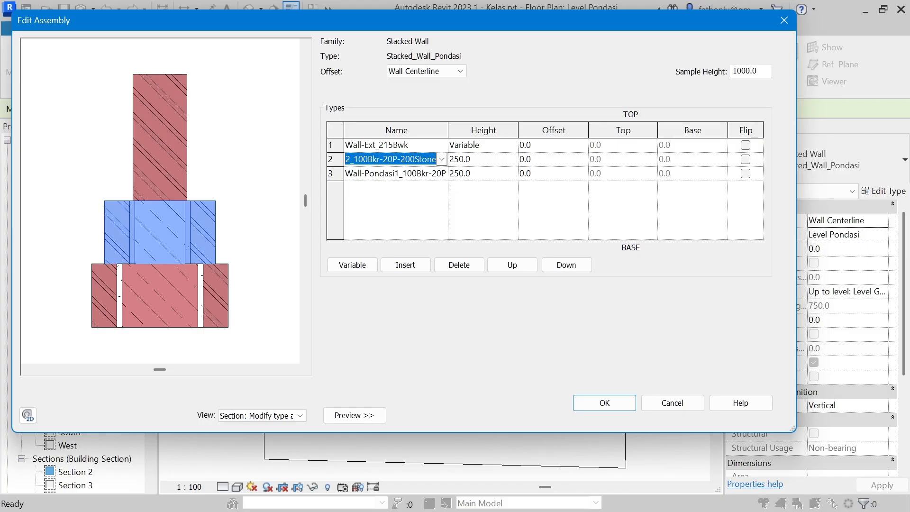
click(442, 159)
click(443, 160)
click(441, 159)
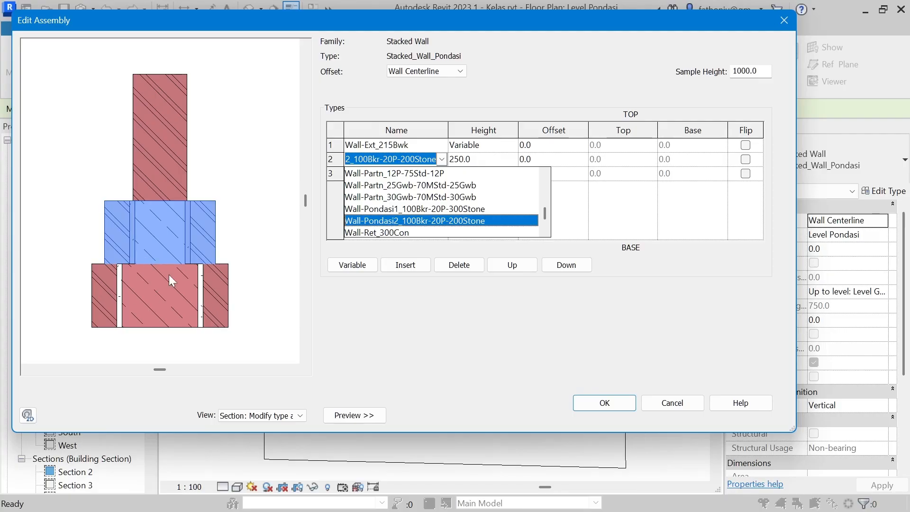
key(Return)
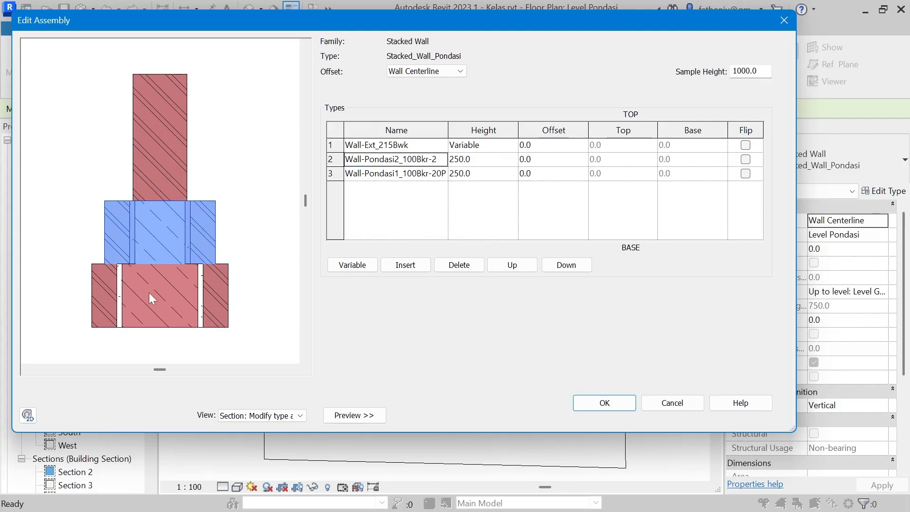
Step: Inspect the stacked wall's base component, sample height and middle component, then cancel out of its structure and type properties
click(336, 174)
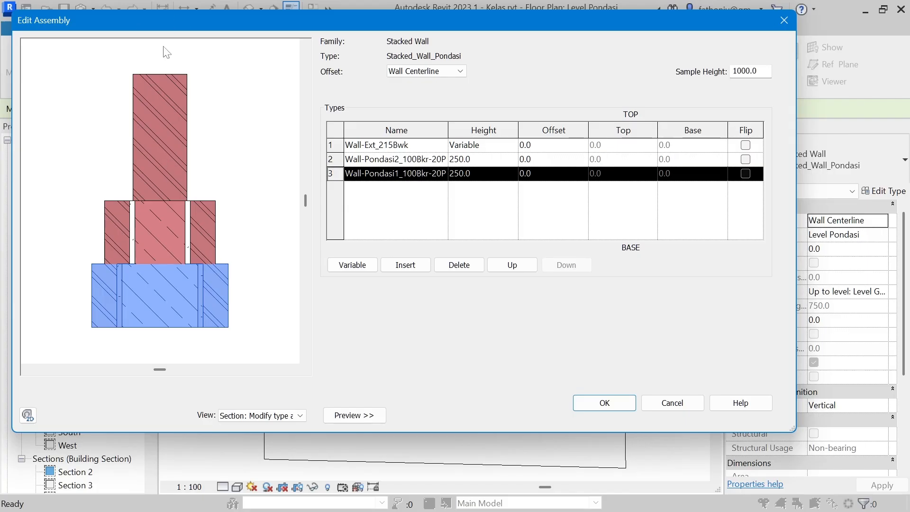
click(746, 71)
double_click(757, 71)
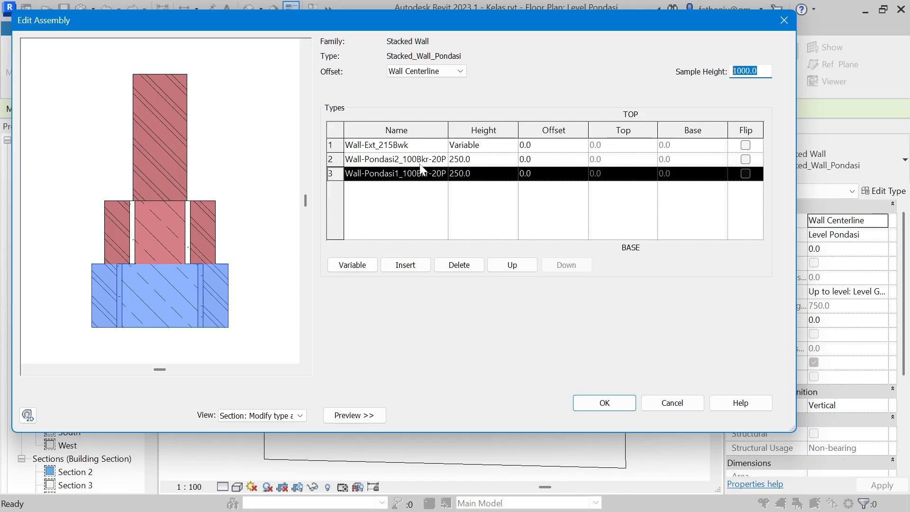
click(145, 245)
click(330, 159)
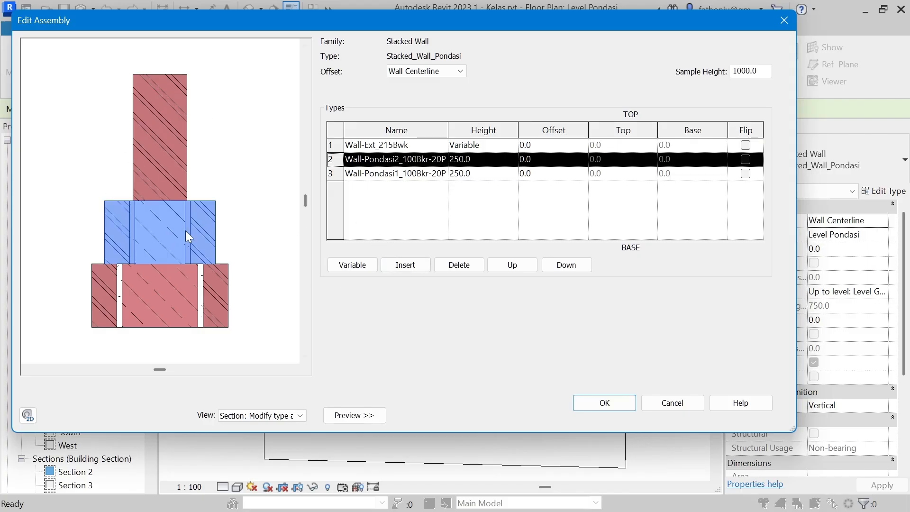
click(685, 404)
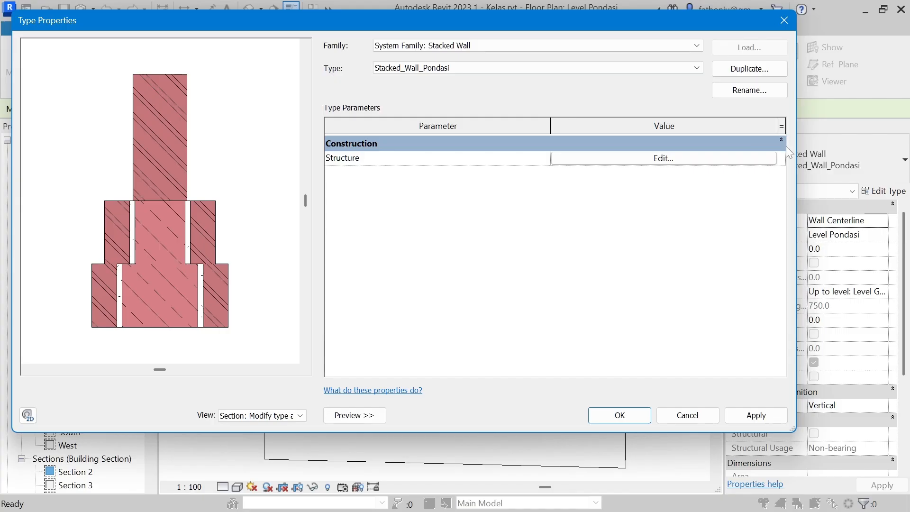
click(700, 417)
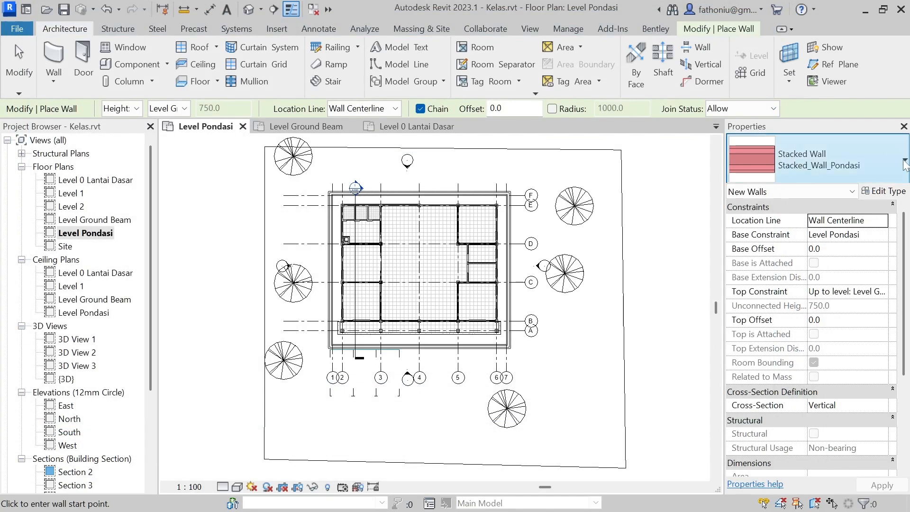
Step: Switch the wall type to the basic wall Wall-Ext_215Bwk
click(789, 164)
scroll(757, 299, up, 5)
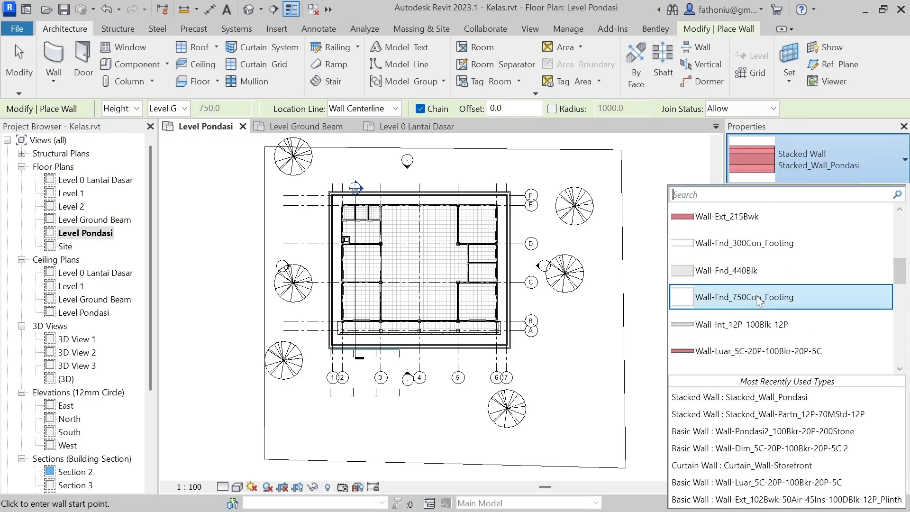
scroll(757, 299, down, 3)
scroll(758, 299, up, 3)
scroll(731, 266, down, 1)
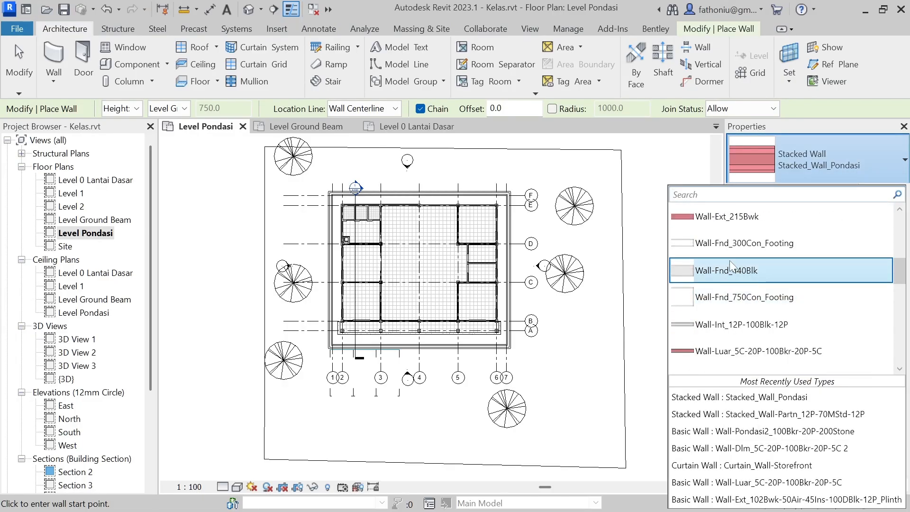
click(732, 218)
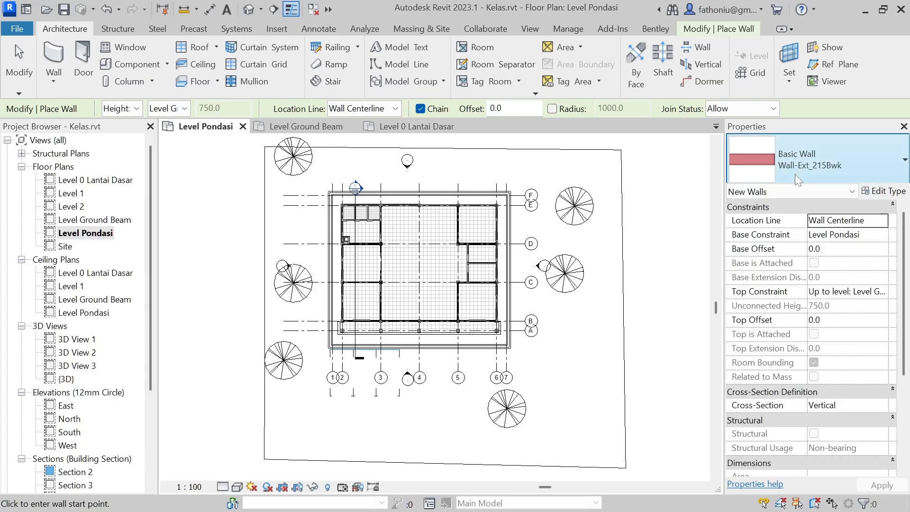
Step: Open the type properties of Wall-Ext_215Bwk and review its layer structure without changing it
click(884, 192)
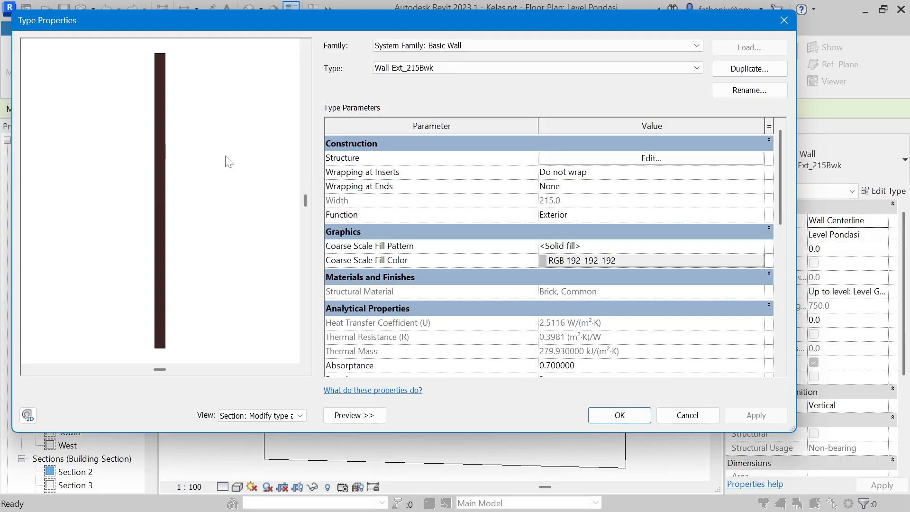
click(683, 161)
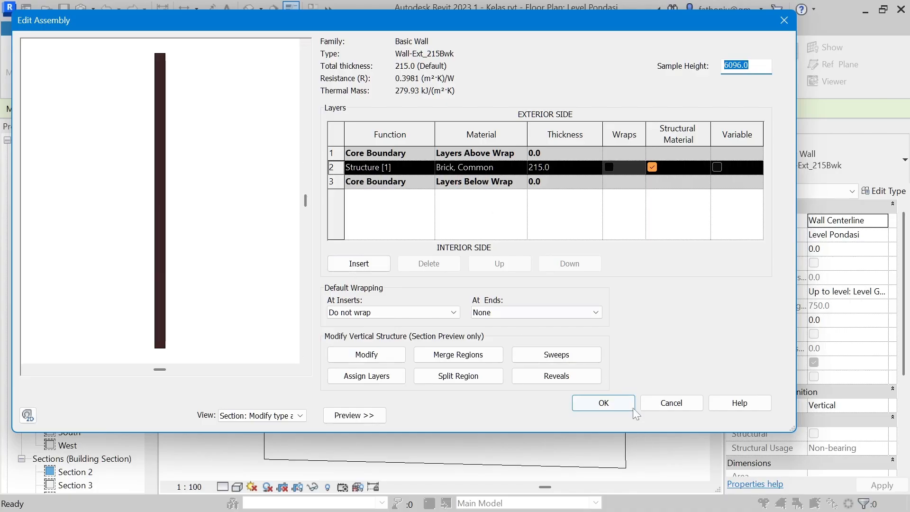
click(684, 401)
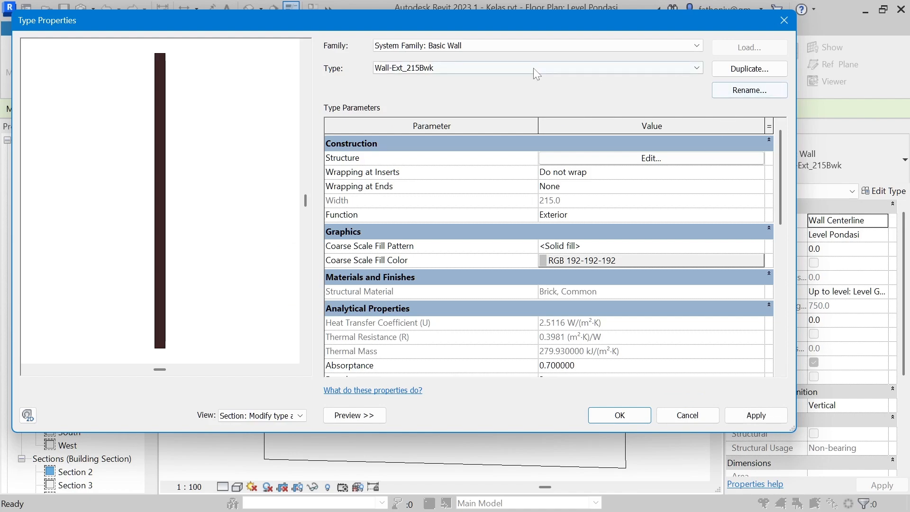
Step: Duplicate the Wall-Ext_215Bwk wall type under the name Wall-Ext_pondasi_100Bkr_20P_200Bt
click(740, 70)
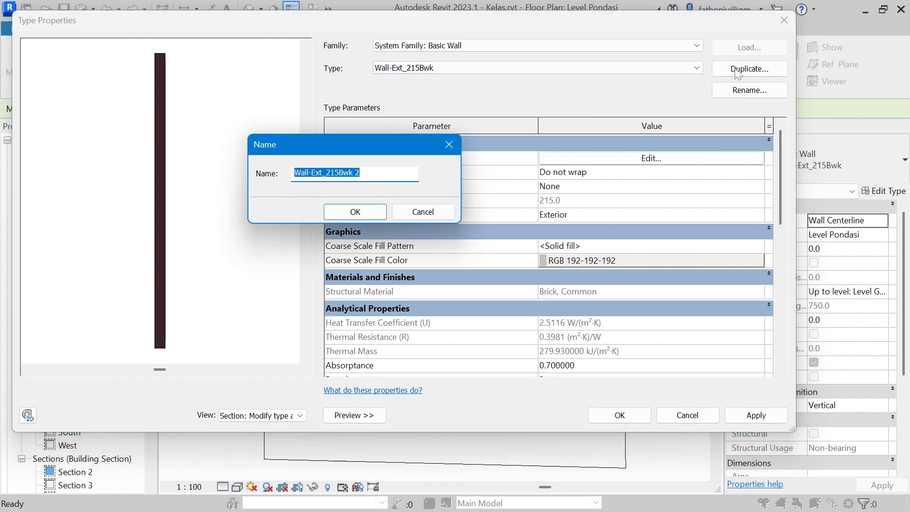
click(373, 174)
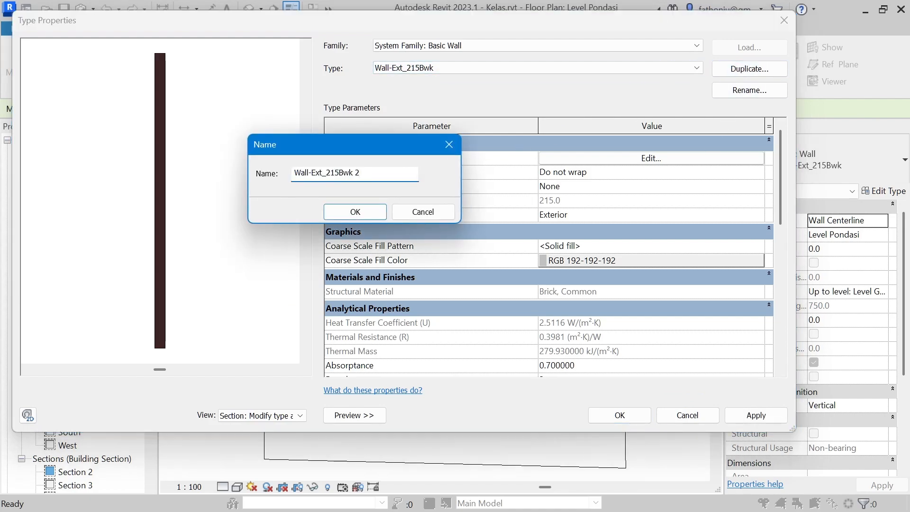
drag(325, 173, 360, 173)
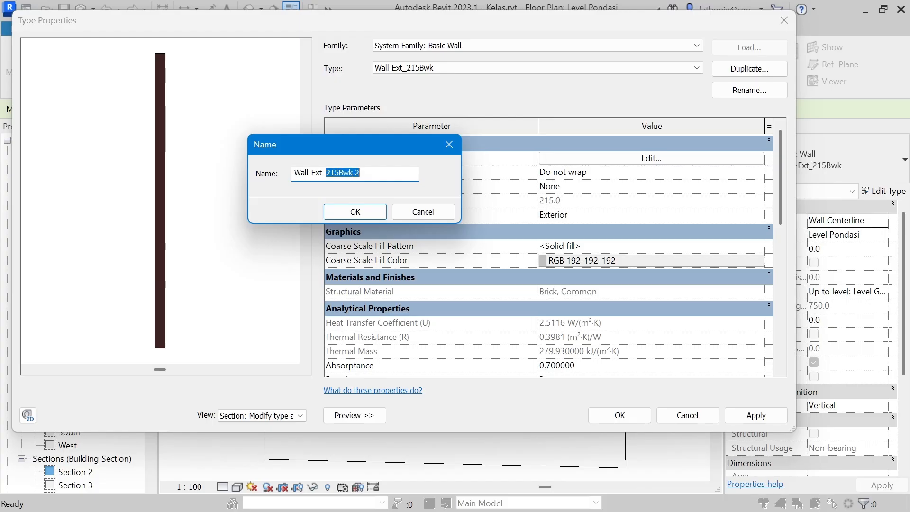
text(pondasi_100Bkr_)
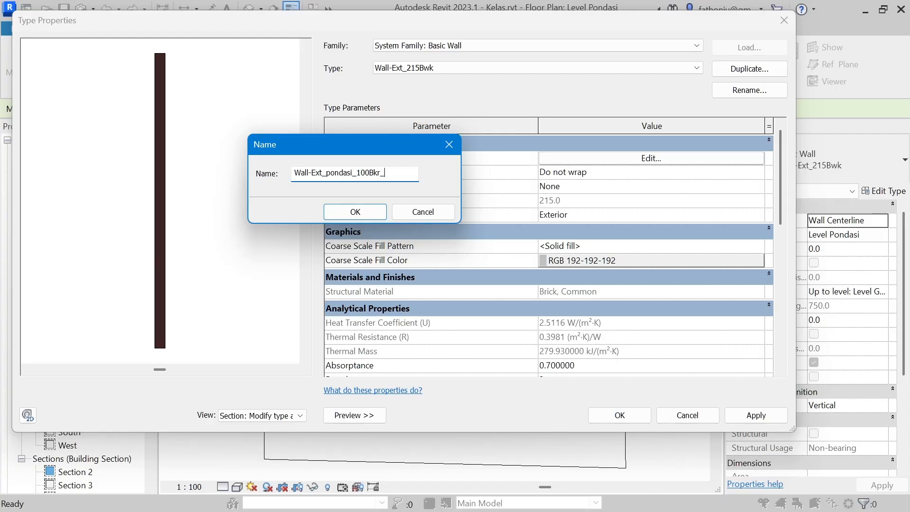
text(20P_200Bt)
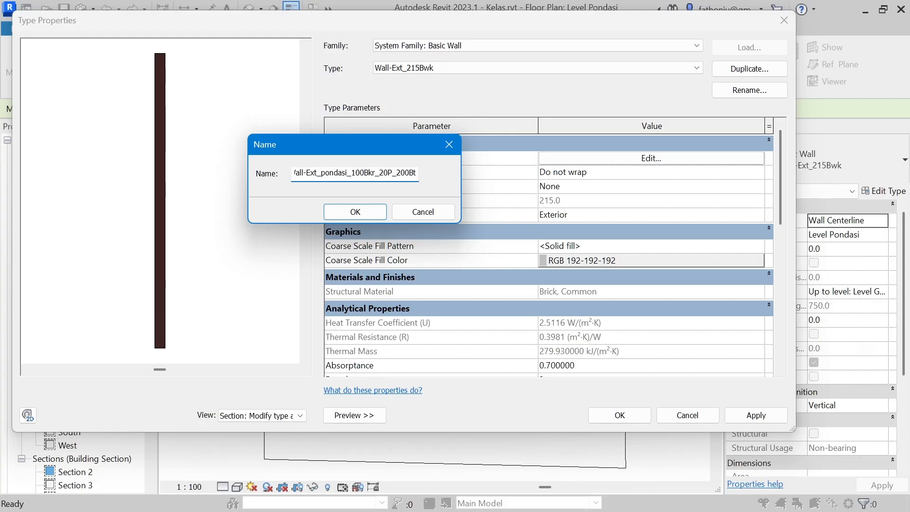
click(362, 216)
Step: Edit the new wall type's structure, search materials for "stone" for its Structure [1] layer, and select Stone Foundation
click(668, 159)
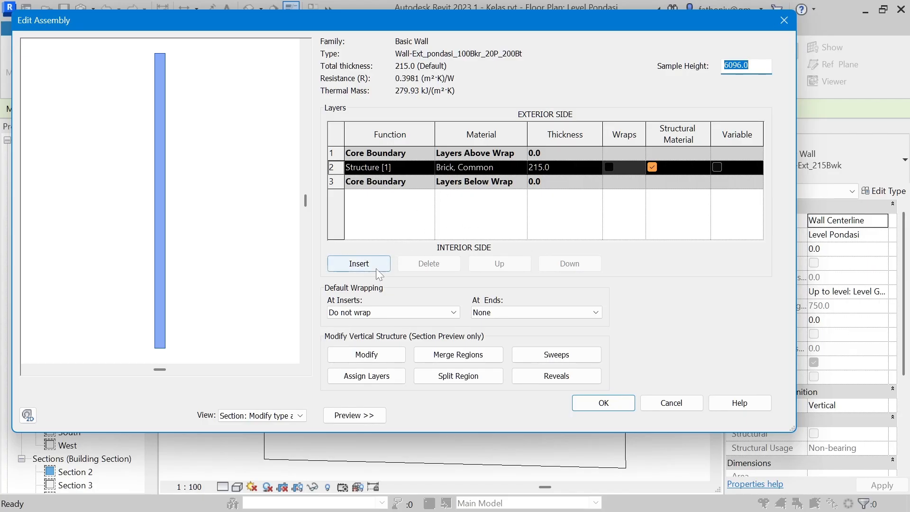
click(476, 170)
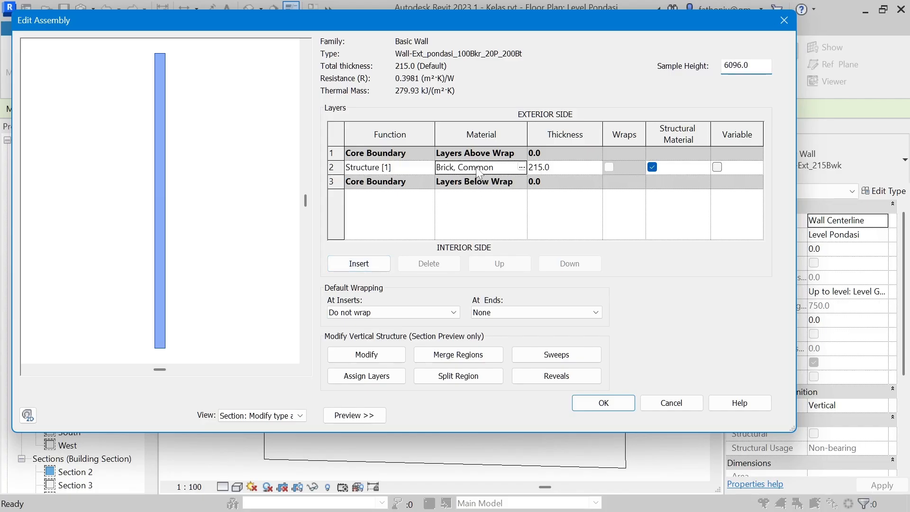
click(521, 167)
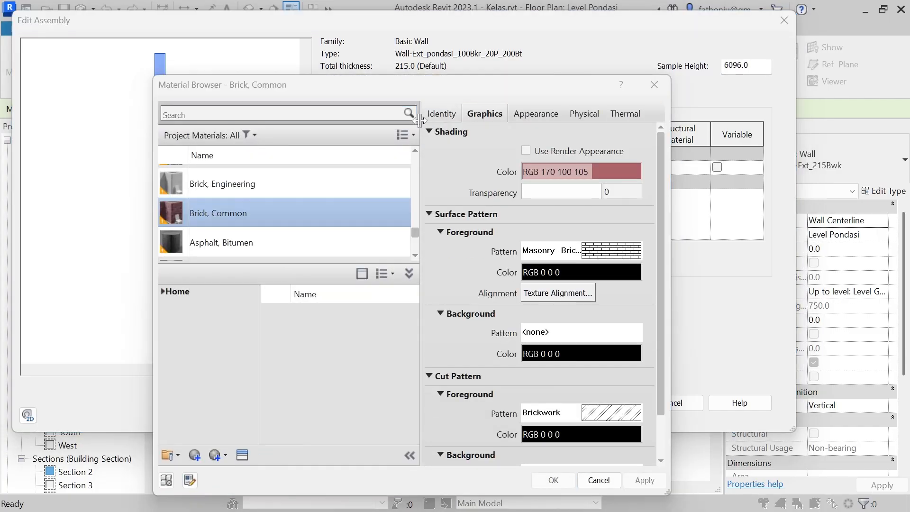
click(375, 115)
text(stone)
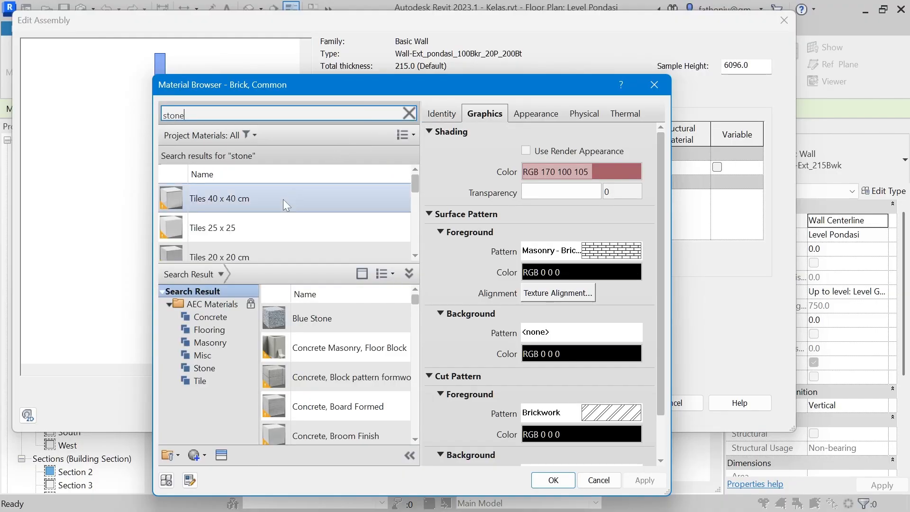
scroll(278, 228, down, 2)
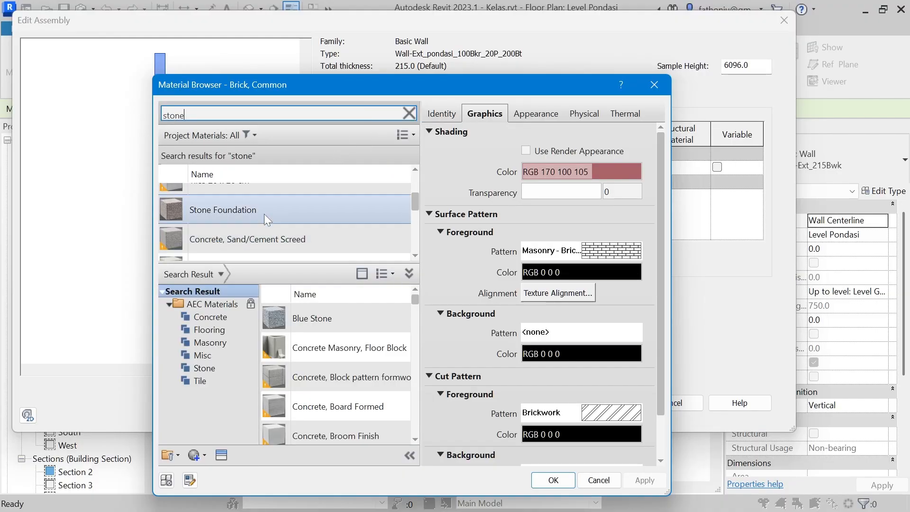
click(263, 215)
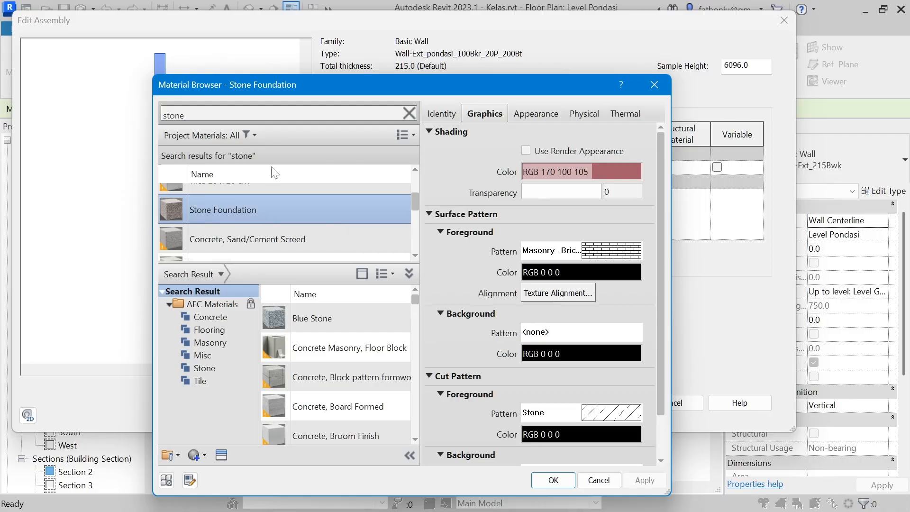
Step: Duplicate the Stone Foundation material together with its assets
scroll(224, 203, up, 1)
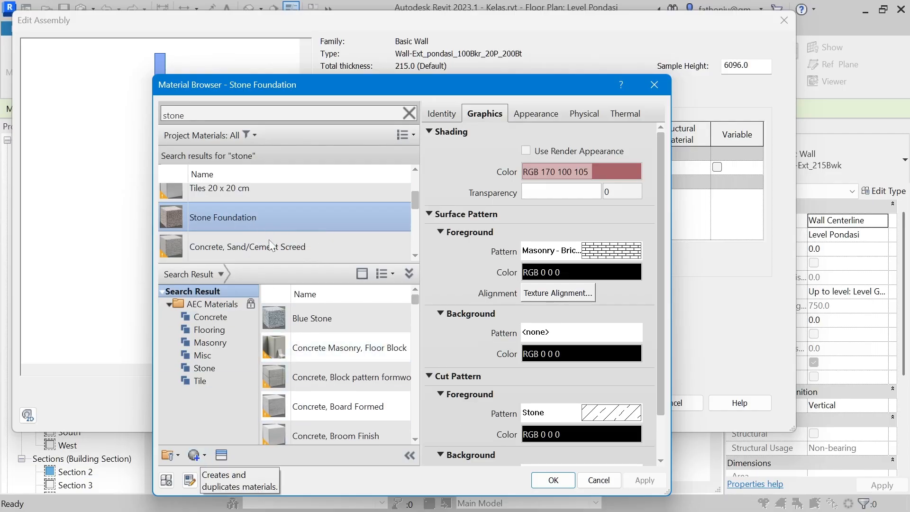
right_click(249, 222)
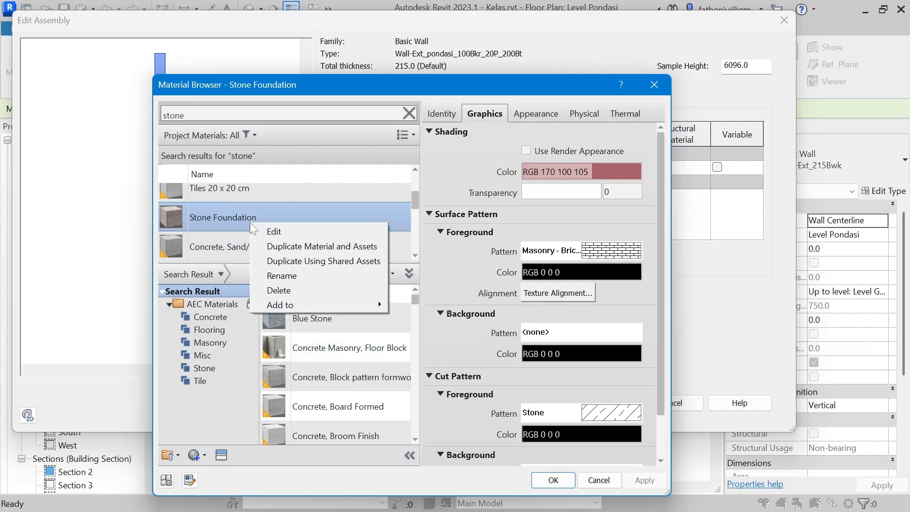
click(287, 246)
key(End)
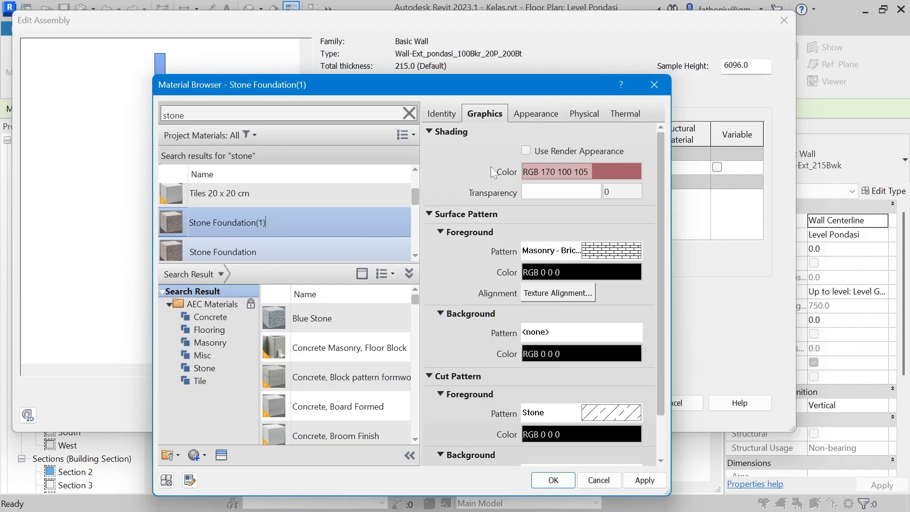
Step: Look through the library's stone search results and examine the identity and appearance of the Rubble material
scroll(343, 322, down, 1)
scroll(343, 322, up, 1)
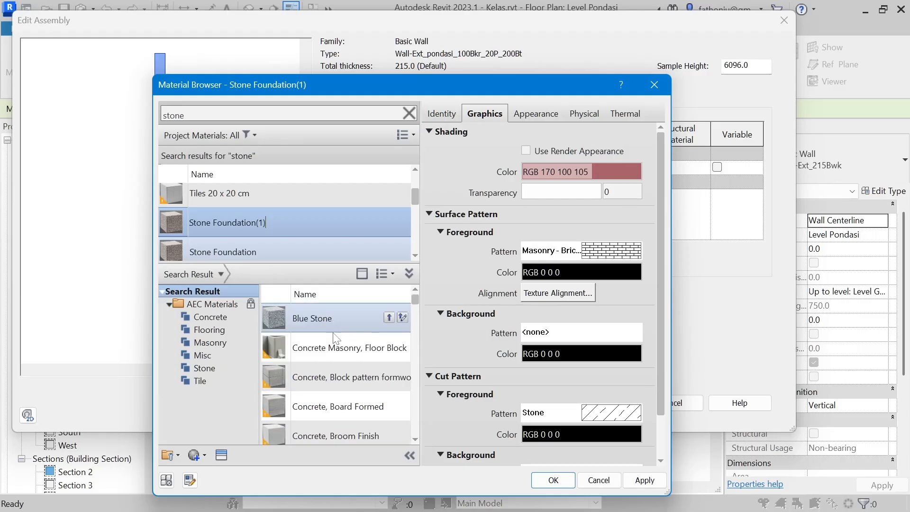
scroll(326, 367, down, 8)
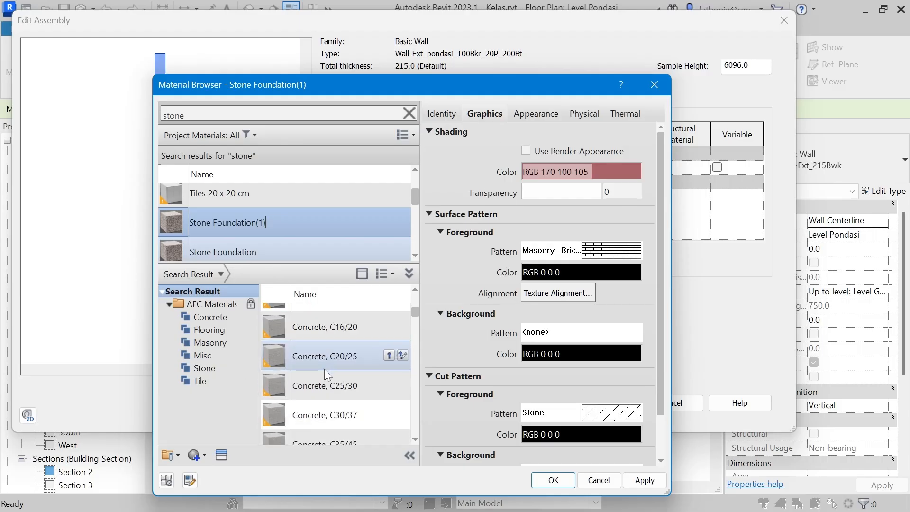
scroll(323, 371, down, 5)
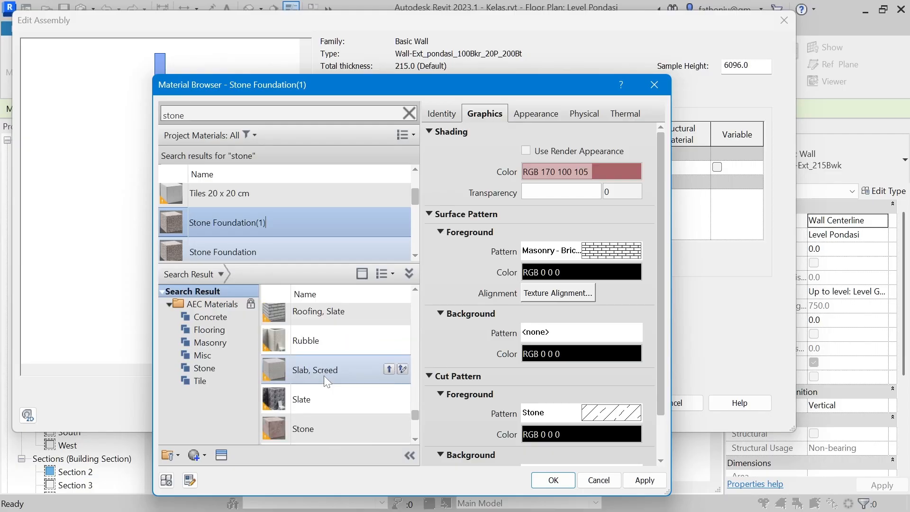
click(320, 345)
click(307, 343)
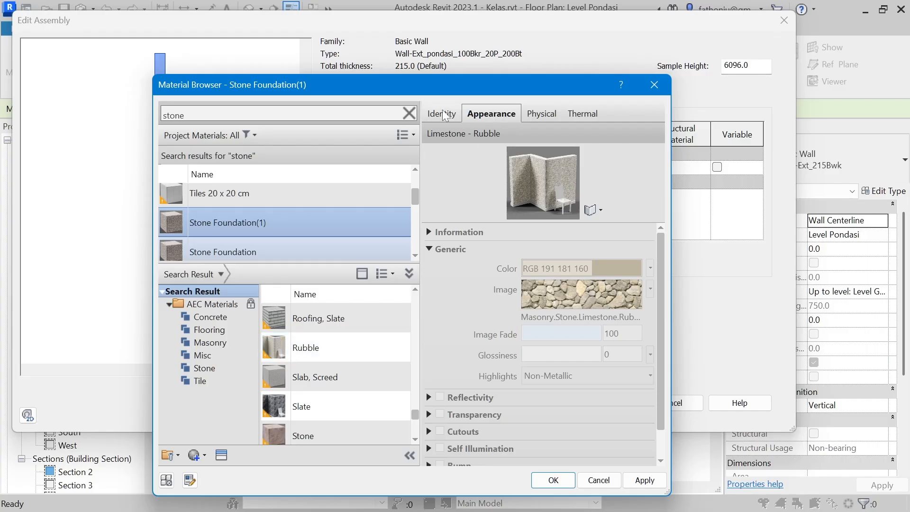
click(441, 114)
click(491, 114)
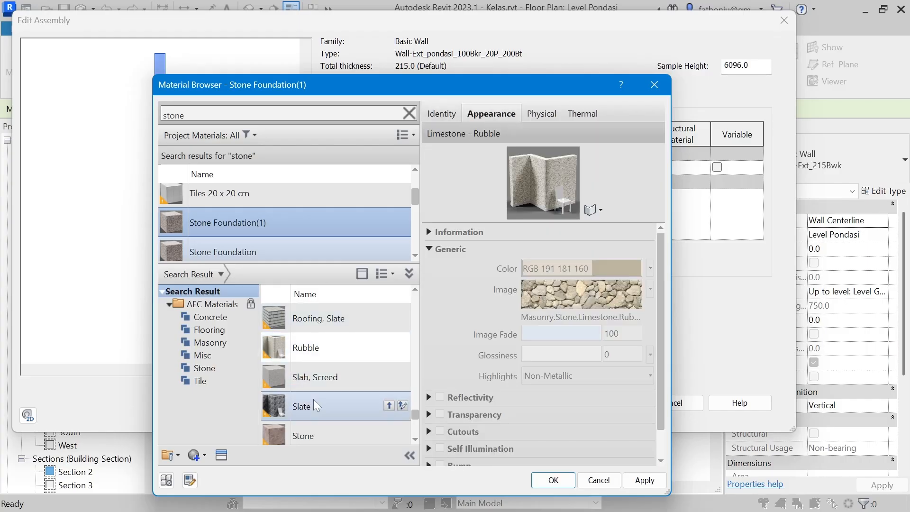
scroll(236, 256, down, 1)
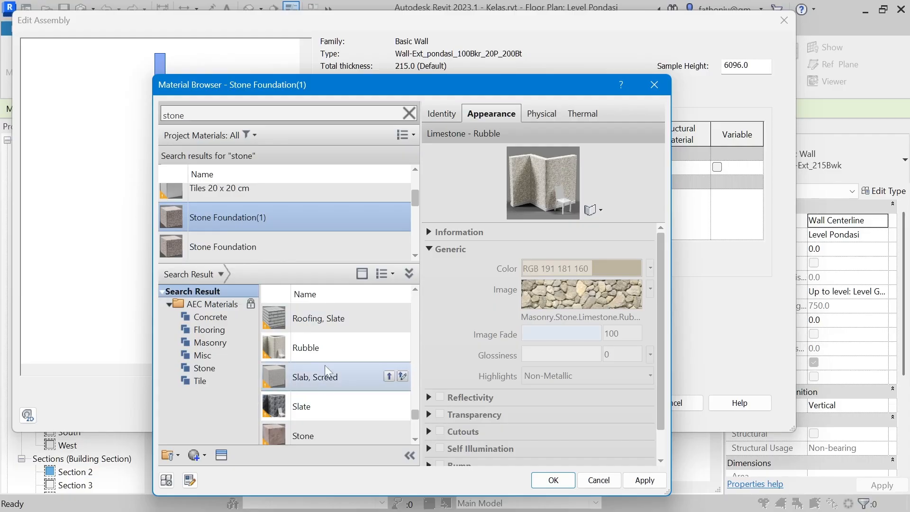
scroll(323, 362, up, 5)
scroll(323, 362, down, 2)
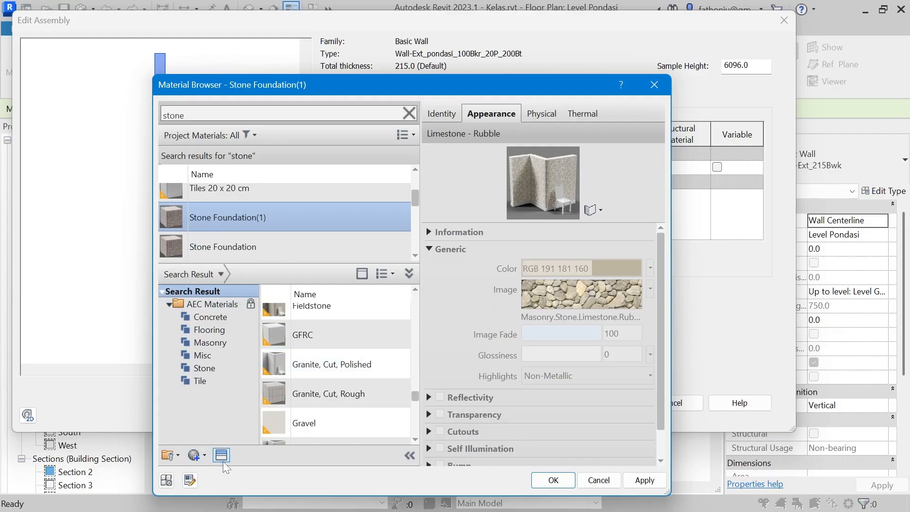
Step: Open the asset browser and examine the Stone, Granite and Marble assets in the Appearance Library
click(222, 455)
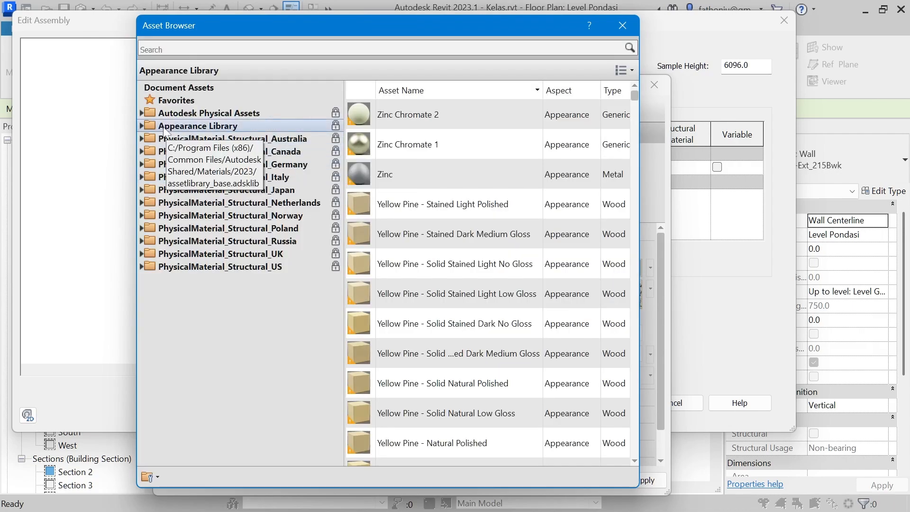
click(142, 126)
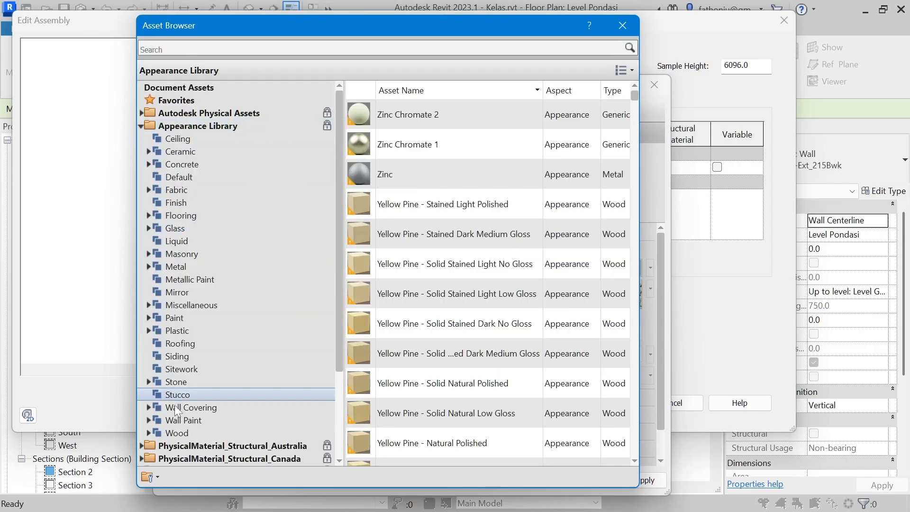
click(150, 382)
click(149, 381)
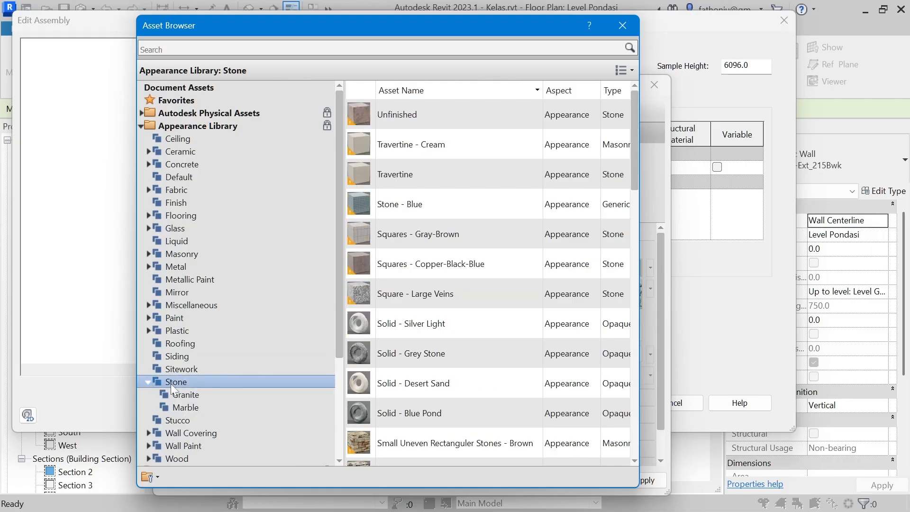
click(185, 394)
click(187, 407)
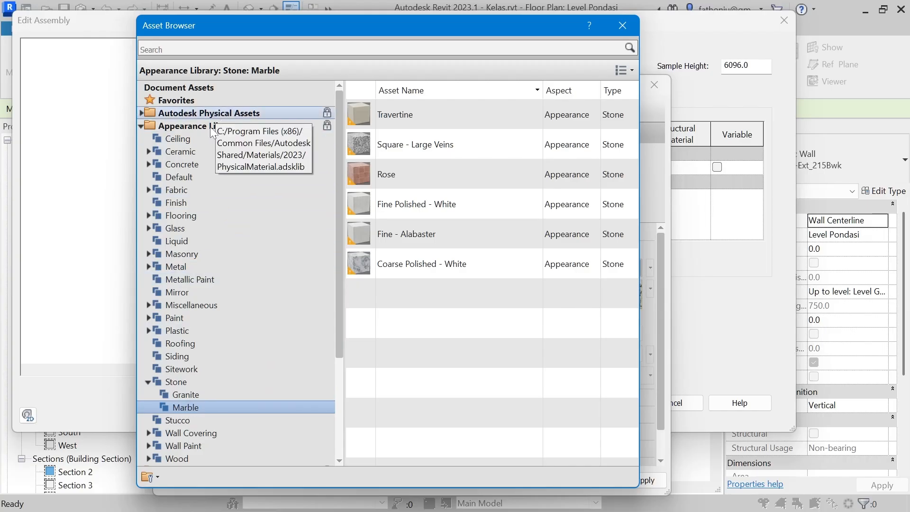
Step: Examine the Marble and Granite stone assets in the Autodesk Physical Assets library
click(141, 126)
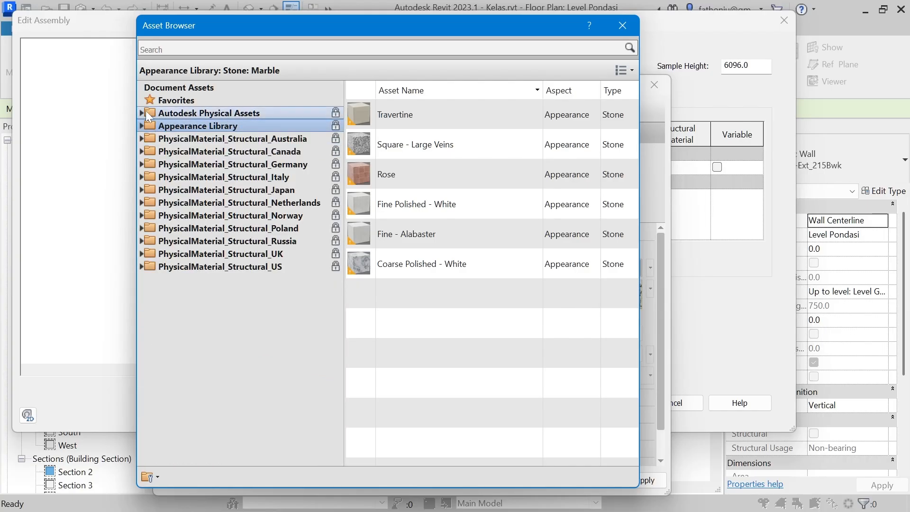
click(142, 113)
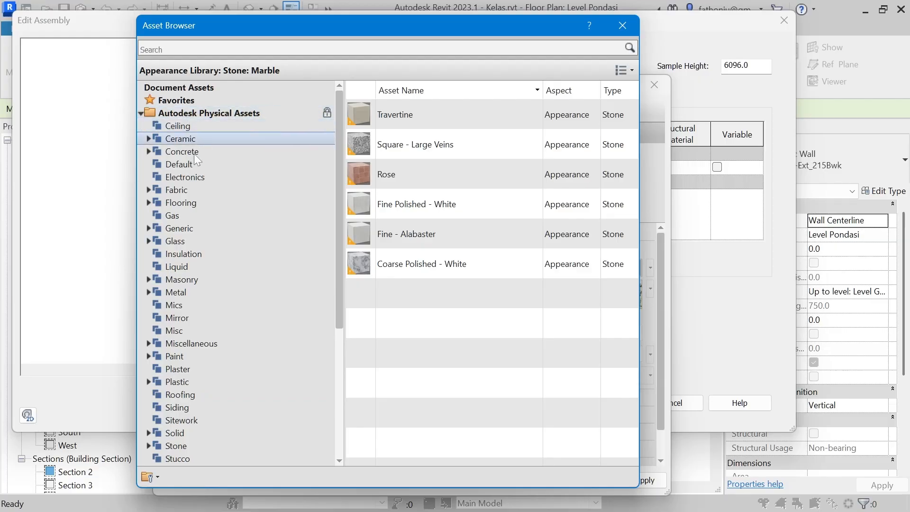
scroll(192, 296, down, 2)
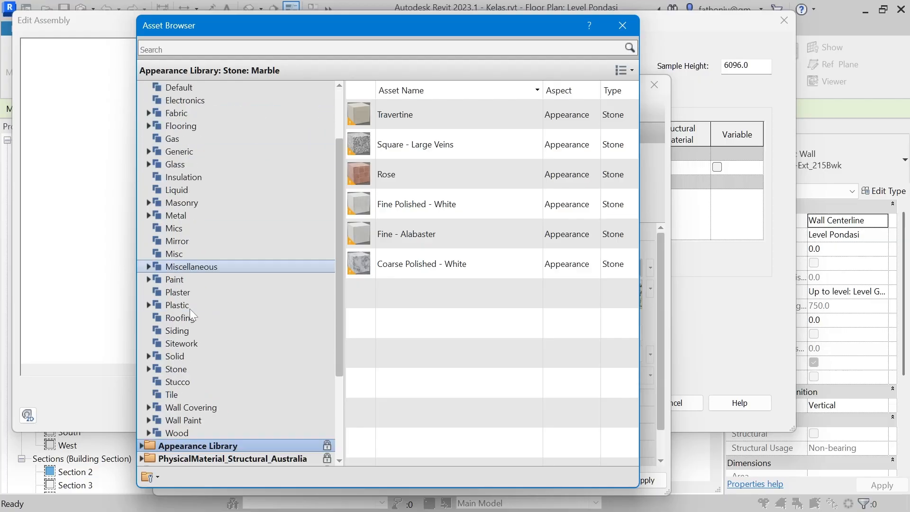
click(148, 369)
click(169, 380)
click(179, 394)
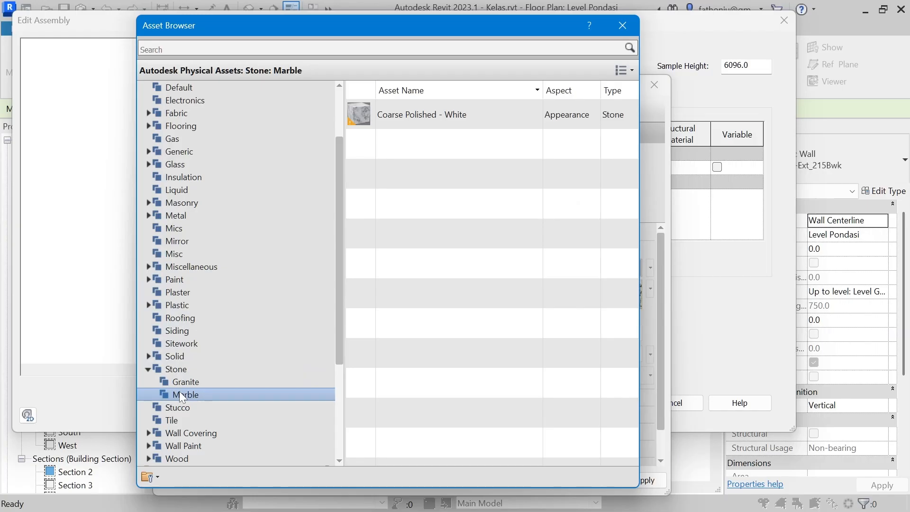
click(186, 383)
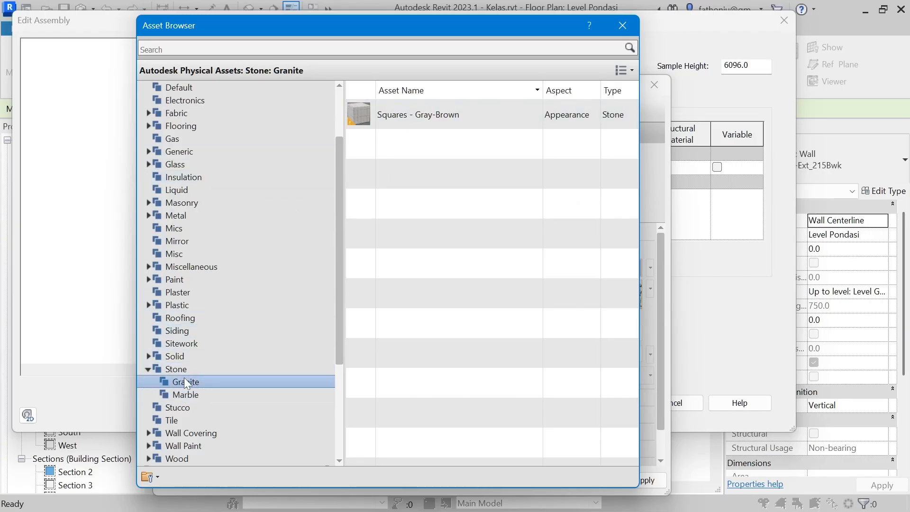
click(405, 118)
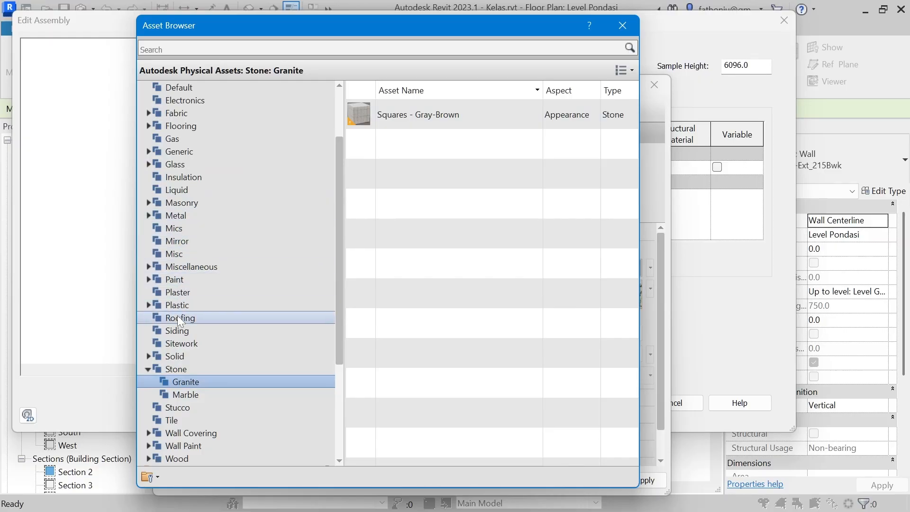
Step: Look through the Sitework assets in Autodesk Physical Assets for a stone appearance, then collapse that library
click(186, 344)
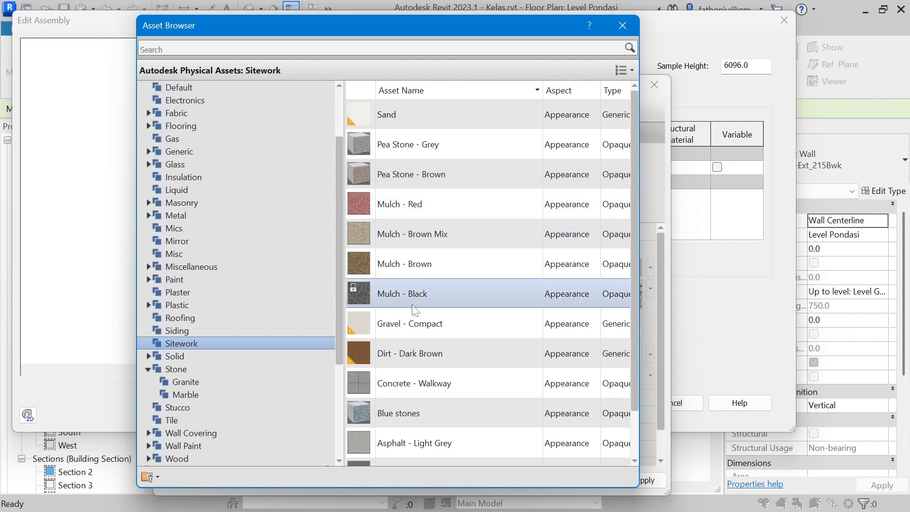
scroll(425, 402, down, 1)
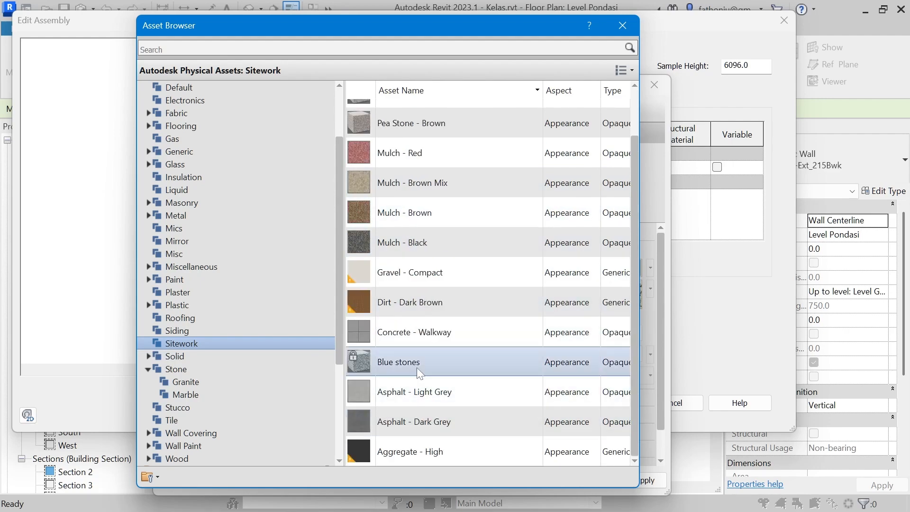
scroll(415, 361, up, 1)
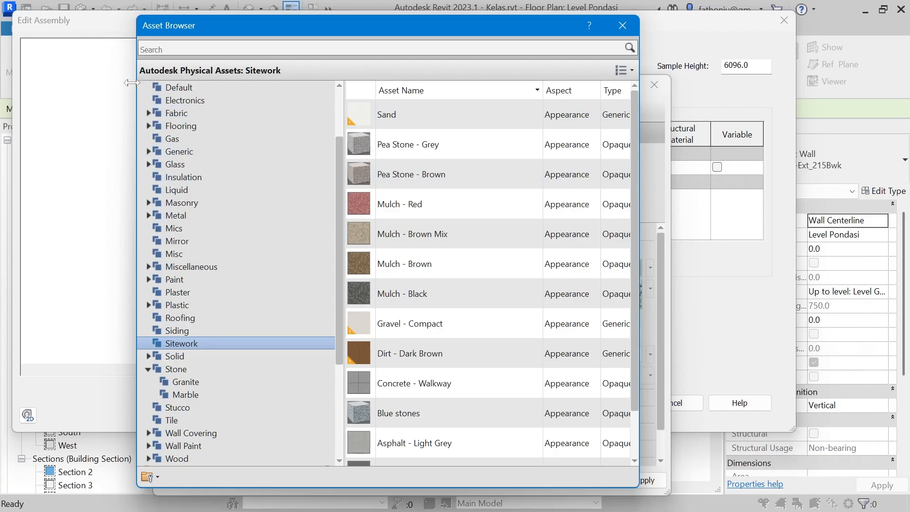
scroll(142, 109, up, 2)
click(140, 113)
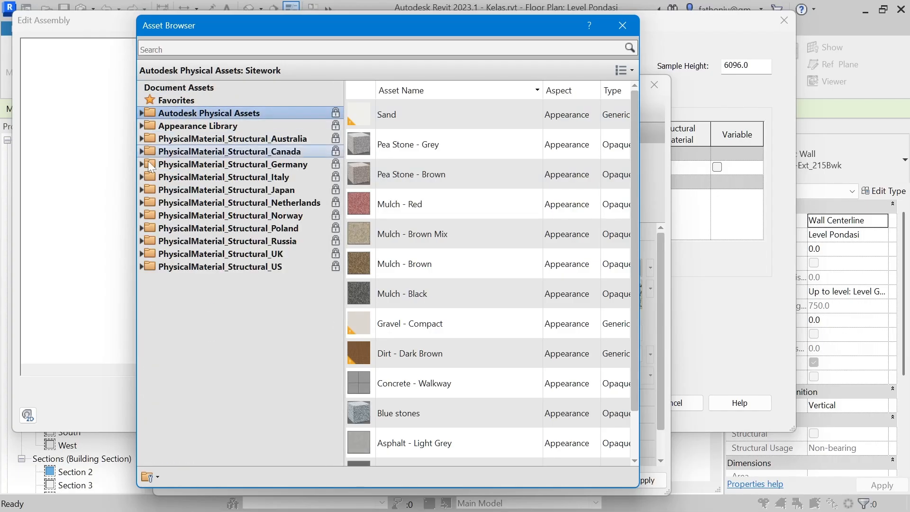
Step: Leave the asset and material browsers without changes and examine the appearance of the structure layer's current material
click(616, 26)
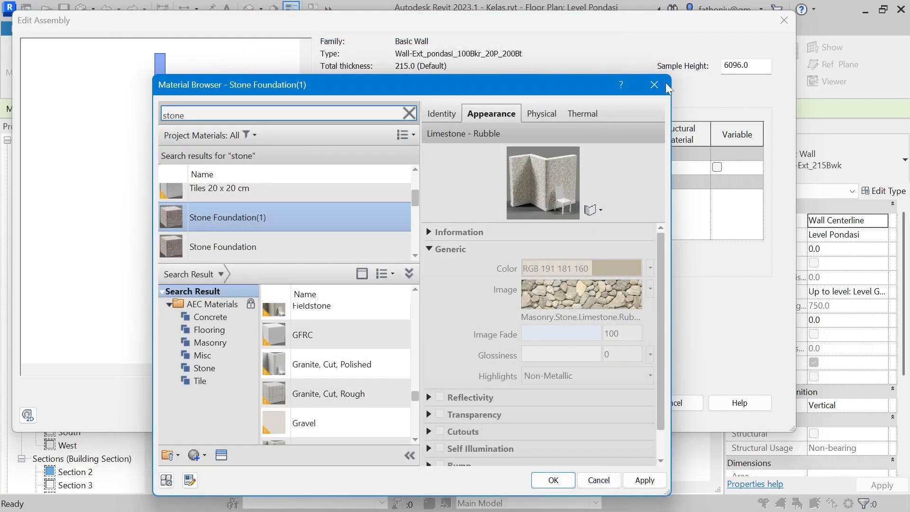
click(657, 85)
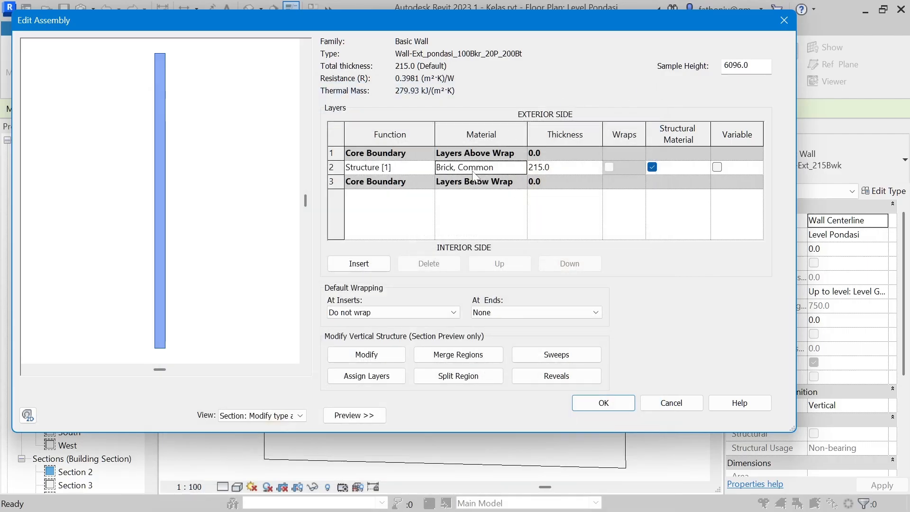
click(521, 167)
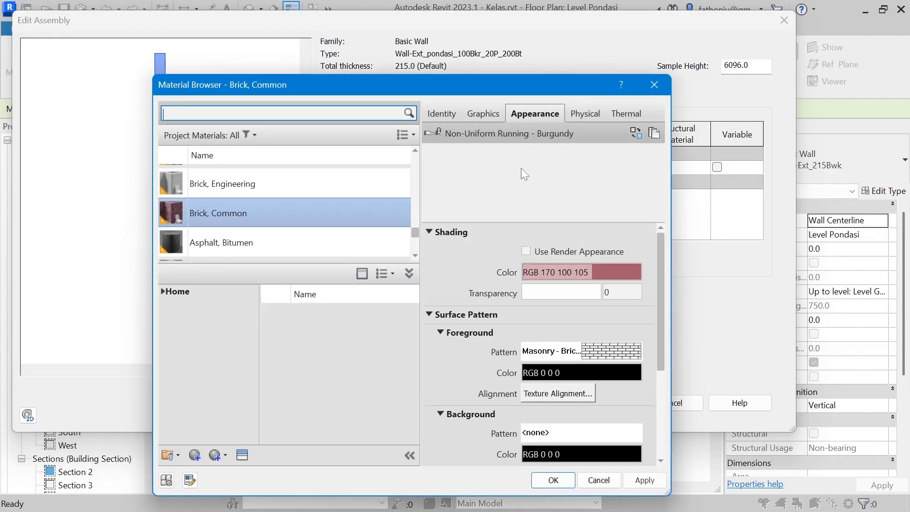
scroll(306, 207, down, 5)
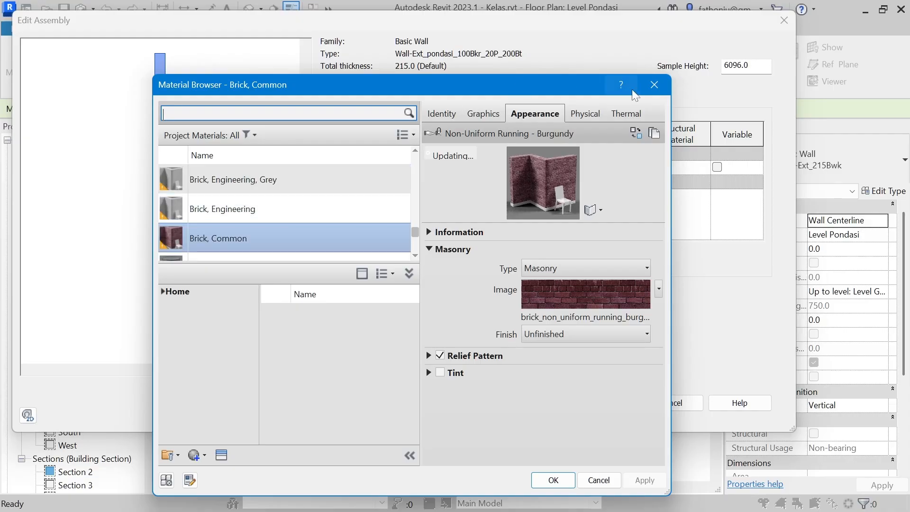
click(654, 84)
Step: Set the structure layer's thickness to 300 and insert four new layers above it
click(548, 167)
text(300)
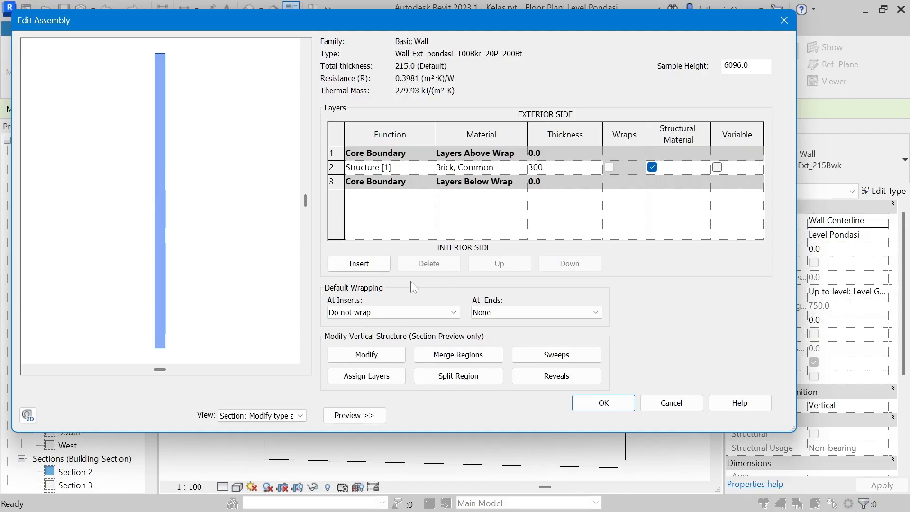
click(372, 265)
click(371, 264)
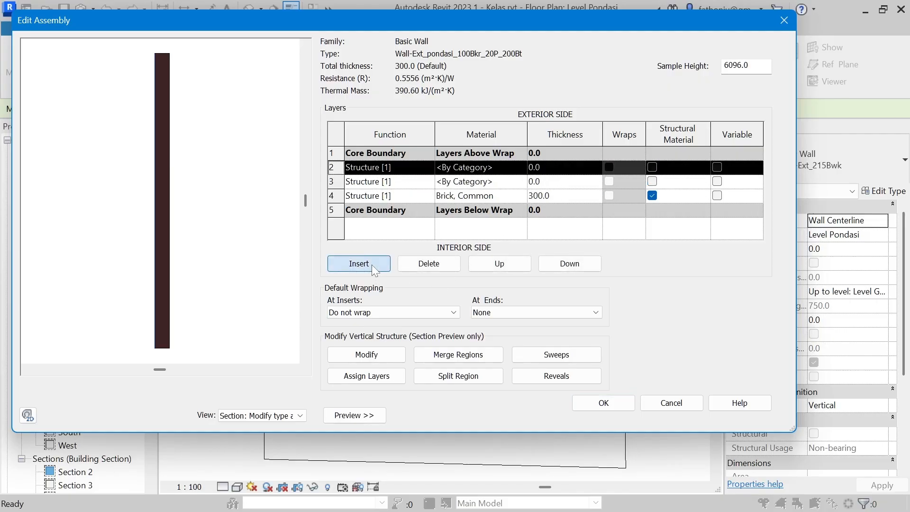
click(370, 264)
click(370, 264)
scroll(399, 203, down, 1)
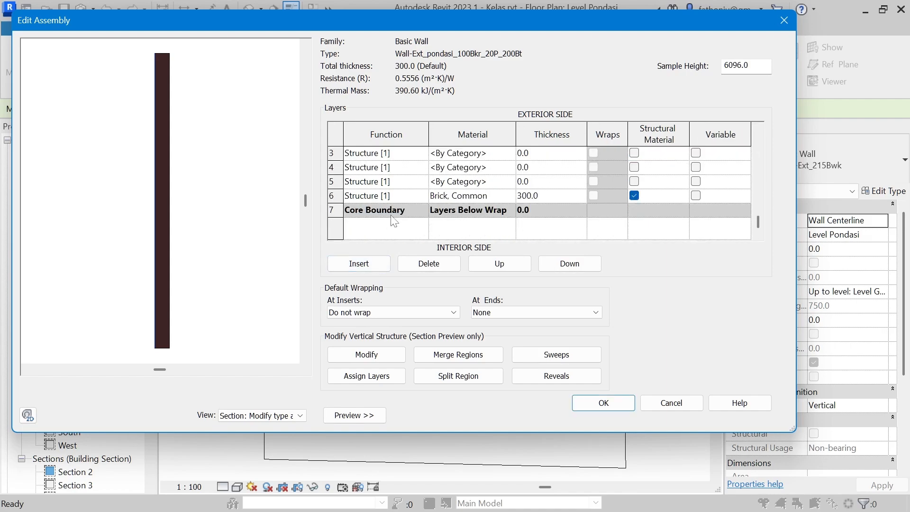
Step: Move two of the new layers below the lower core boundary on the wall's interior side
click(372, 167)
click(573, 264)
click(574, 265)
click(575, 265)
click(380, 182)
click(377, 167)
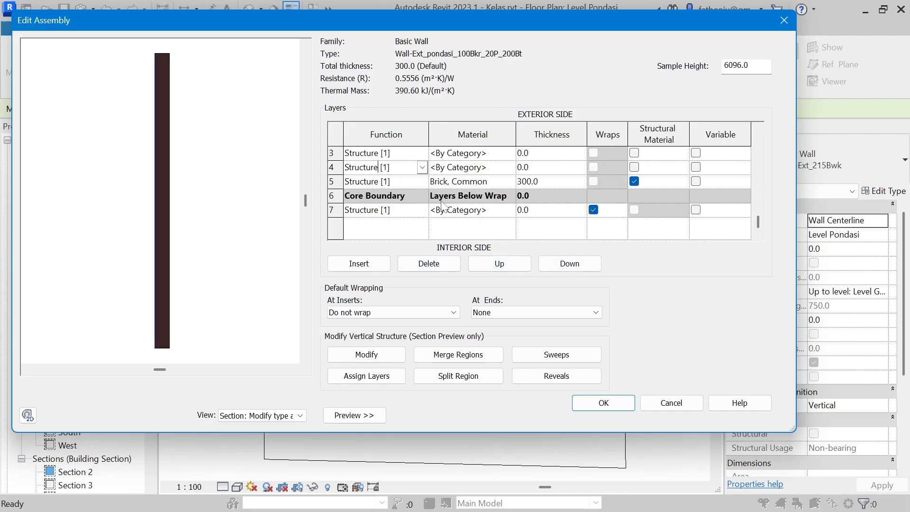
click(574, 265)
click(574, 264)
click(574, 265)
Step: Set the functions of the two interior layers to Substrate [2] and Finish 1 [4], with the substrate next to the core
click(394, 196)
click(422, 196)
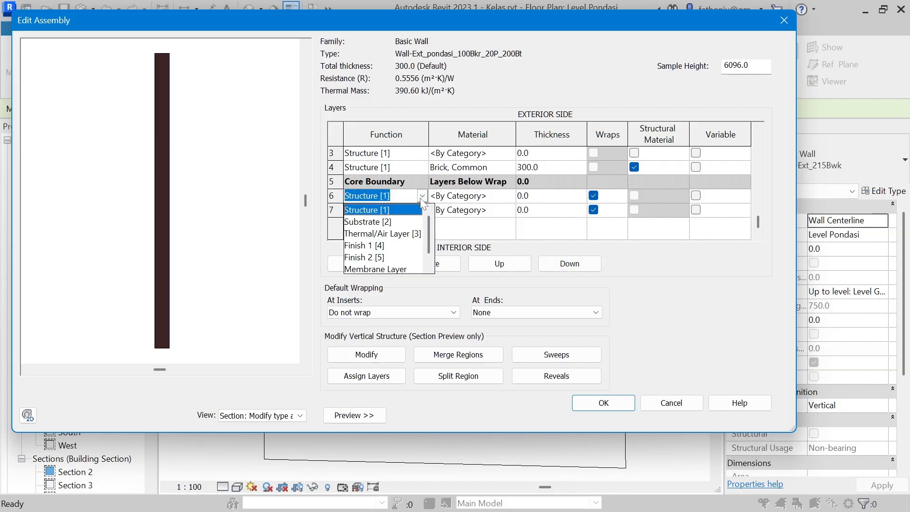
scroll(415, 242, down, 1)
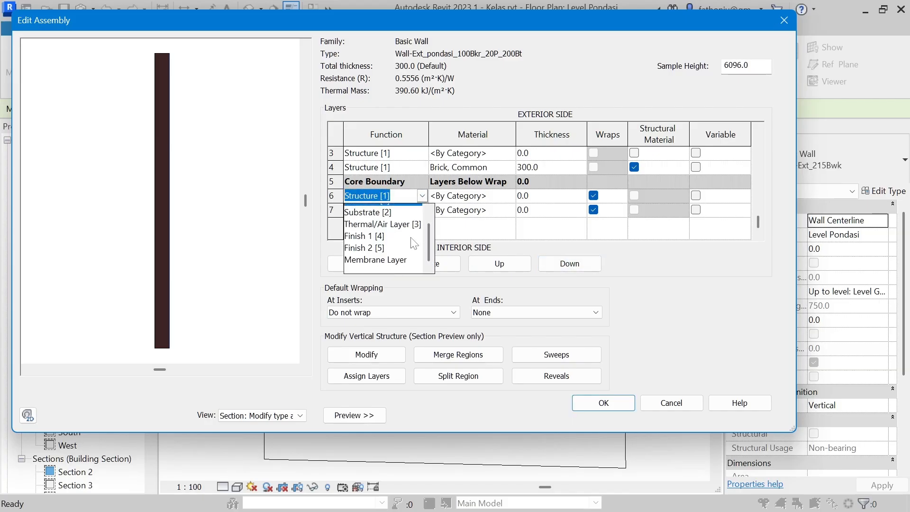
click(391, 210)
click(422, 210)
click(422, 209)
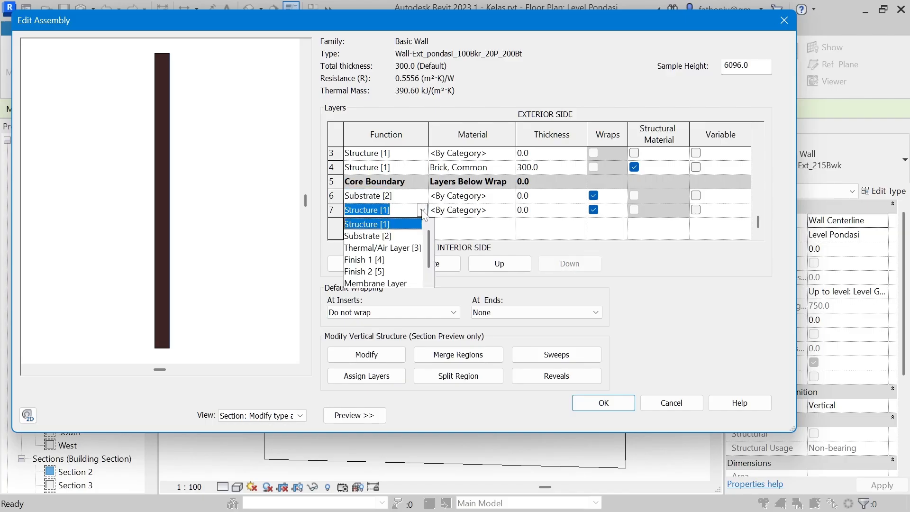
click(387, 260)
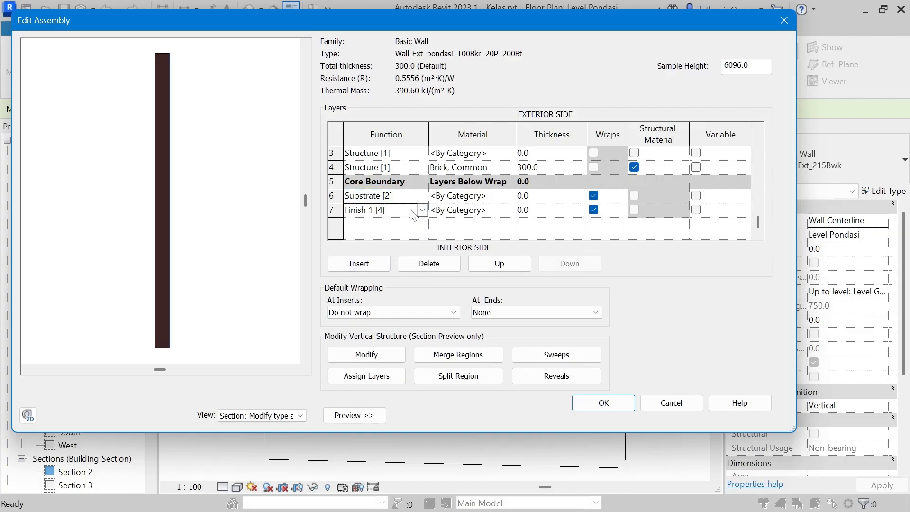
Step: Search the materials for plaster and assign Plaster to the interior Substrate [2] layer
click(500, 196)
click(512, 196)
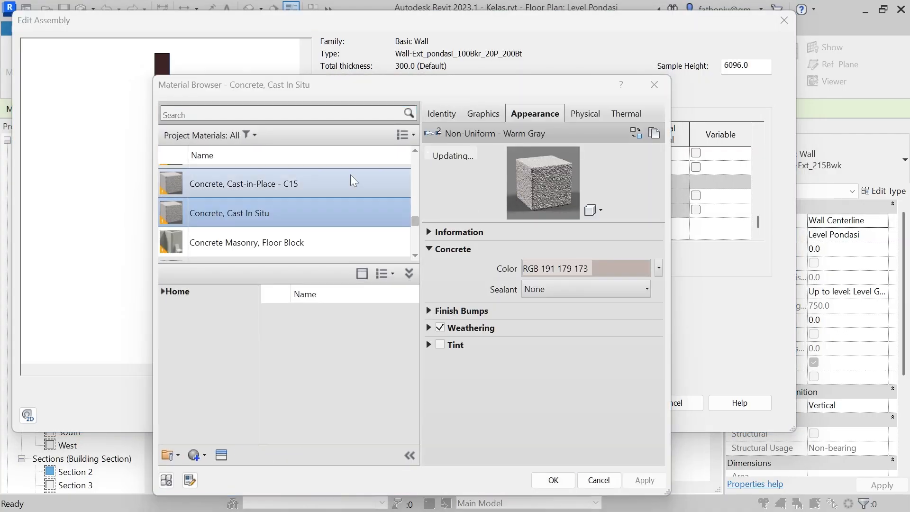
click(287, 114)
text(plaster)
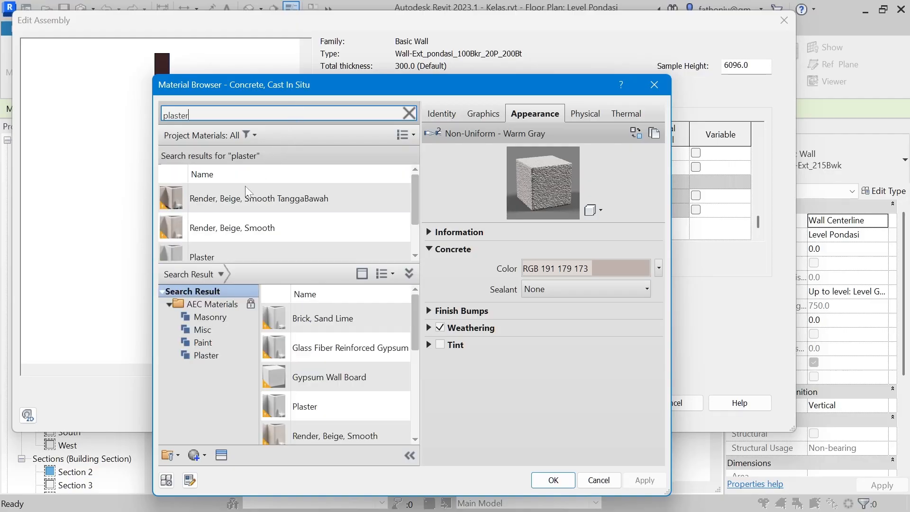
click(227, 252)
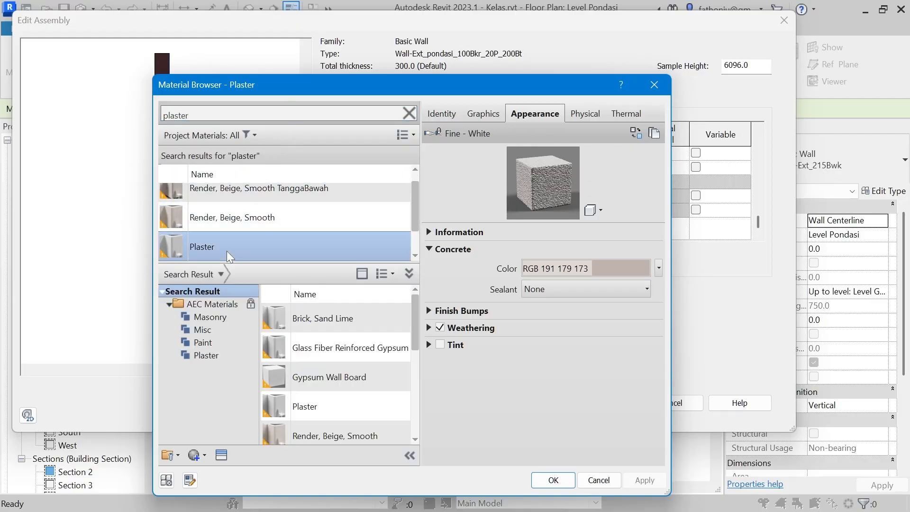
click(552, 480)
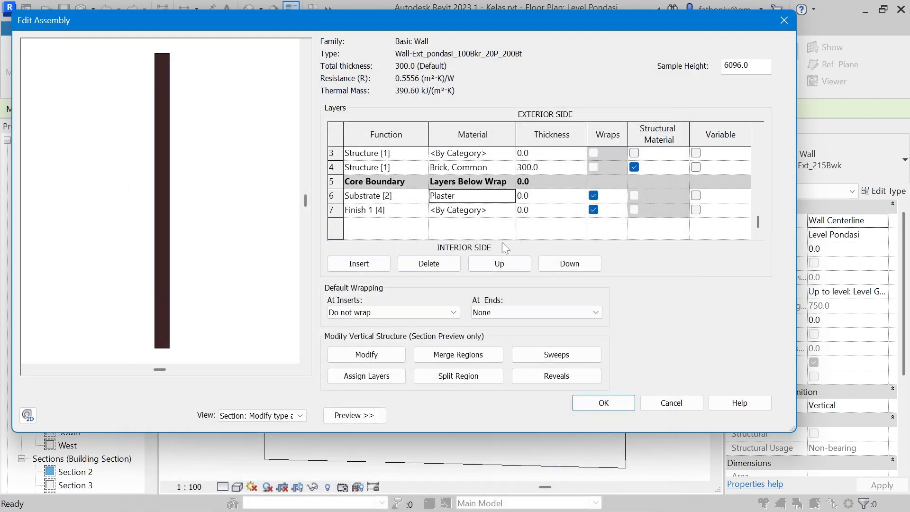
Step: Search the materials for "bri" and assign Brick, Common to the interior Finish 1 [4] layer
click(497, 210)
click(510, 210)
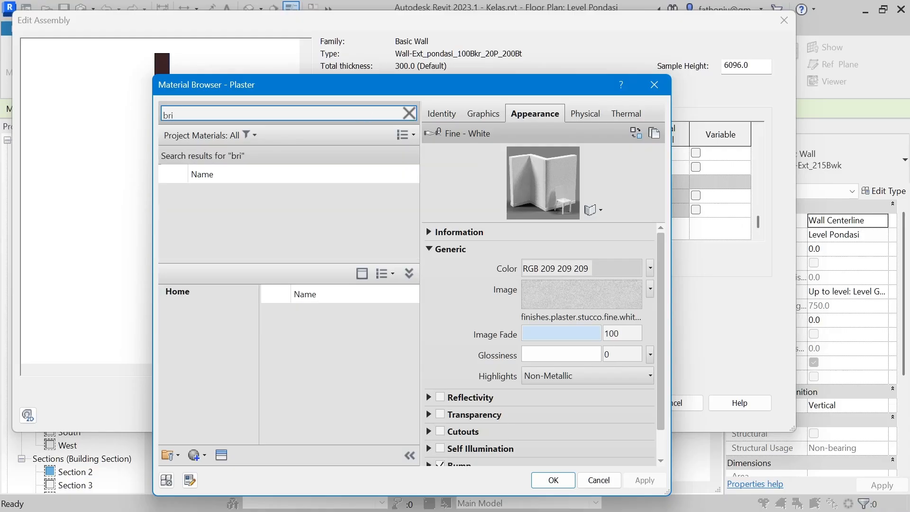
scroll(258, 210, down, 3)
scroll(259, 190, up, 1)
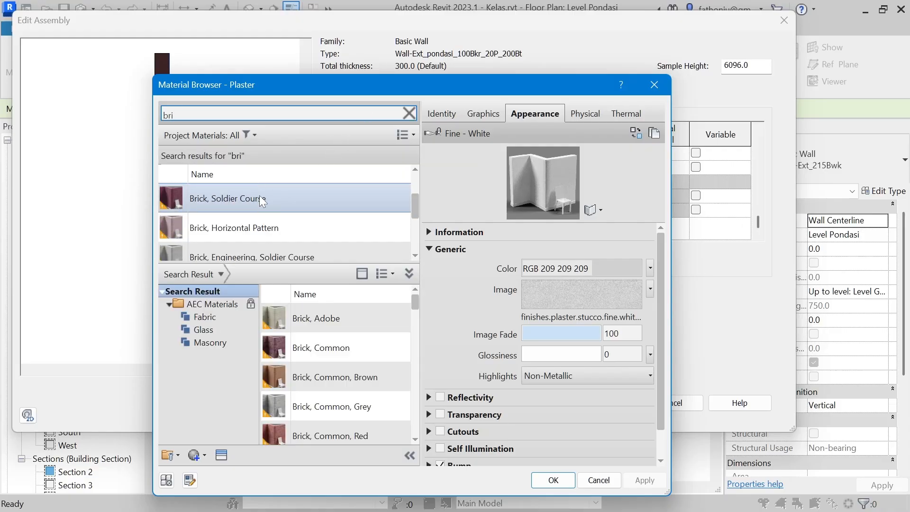
scroll(277, 207, up, 2)
scroll(275, 208, down, 4)
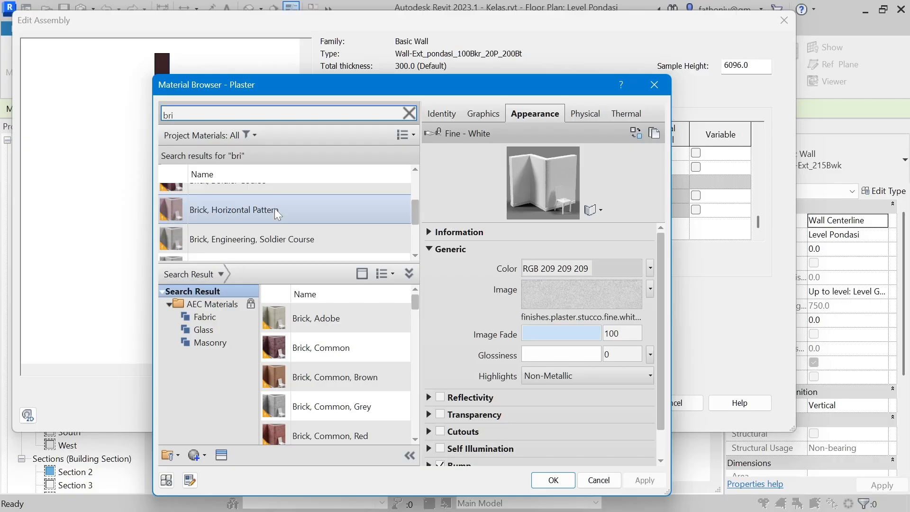
click(252, 243)
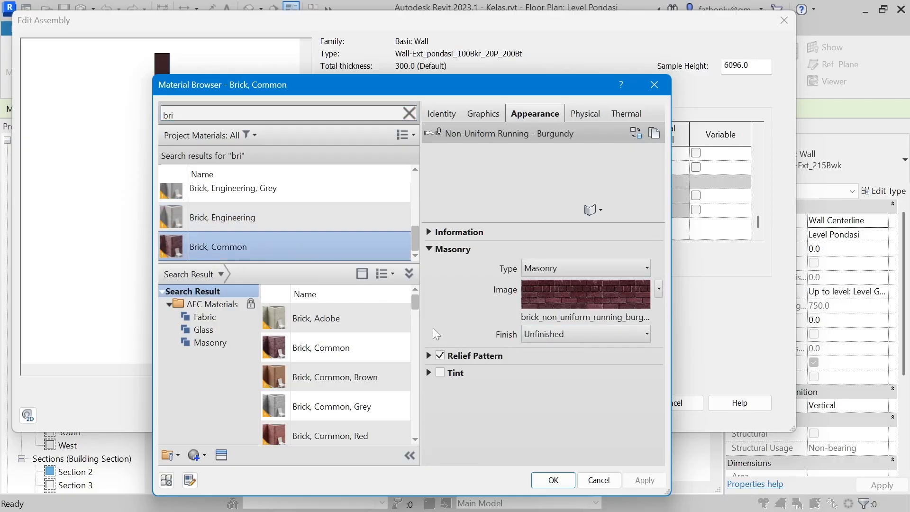
click(567, 479)
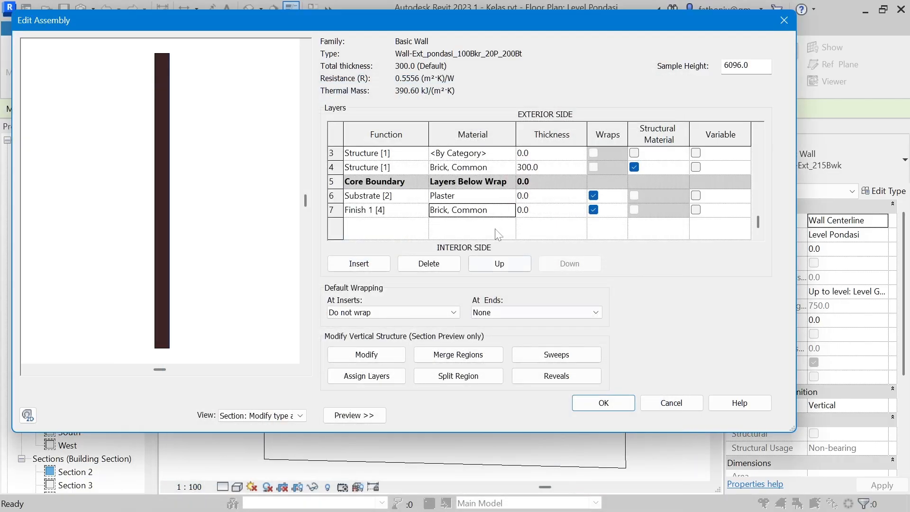
Step: Set the interior plaster substrate's thickness to 20 and the interior brick finish's thickness to 100
click(527, 196)
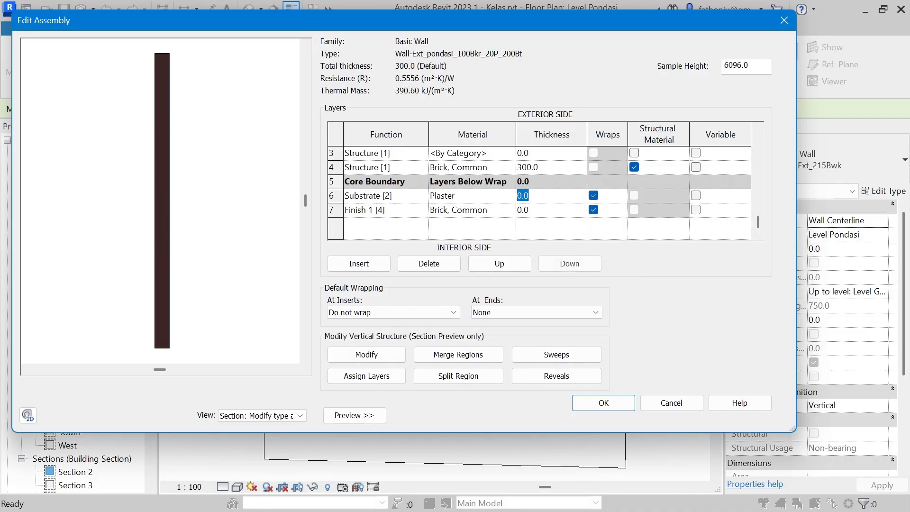
text(20)
click(550, 209)
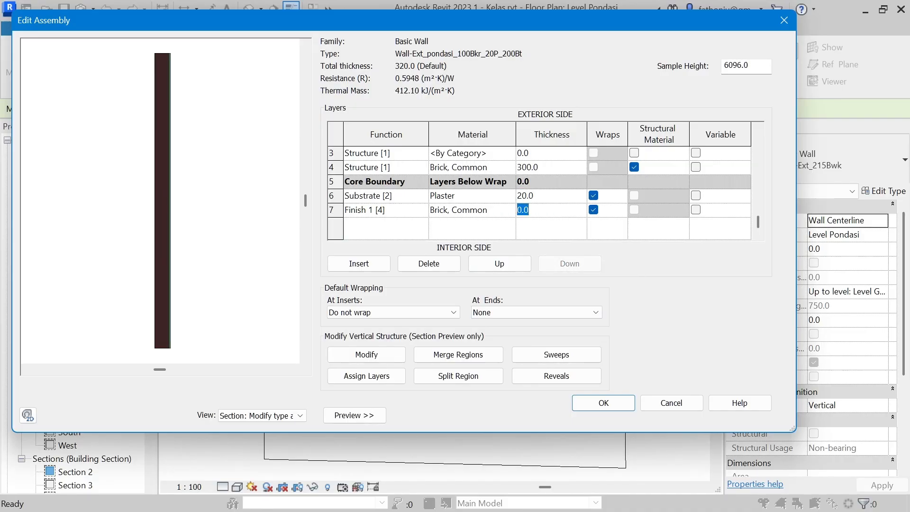
text(10)
Step: Move the two remaining unassigned layers above the upper core boundary on the wall's exterior side
scroll(458, 183, up, 1)
click(377, 182)
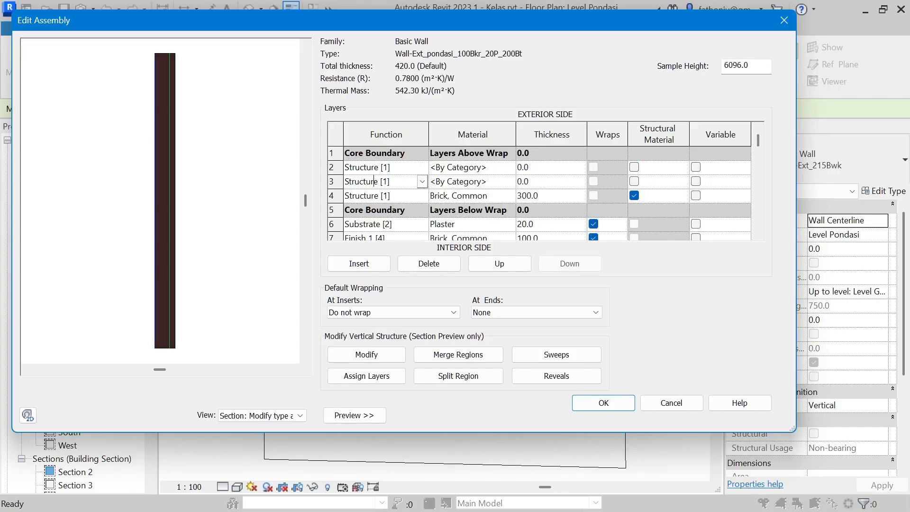
click(335, 179)
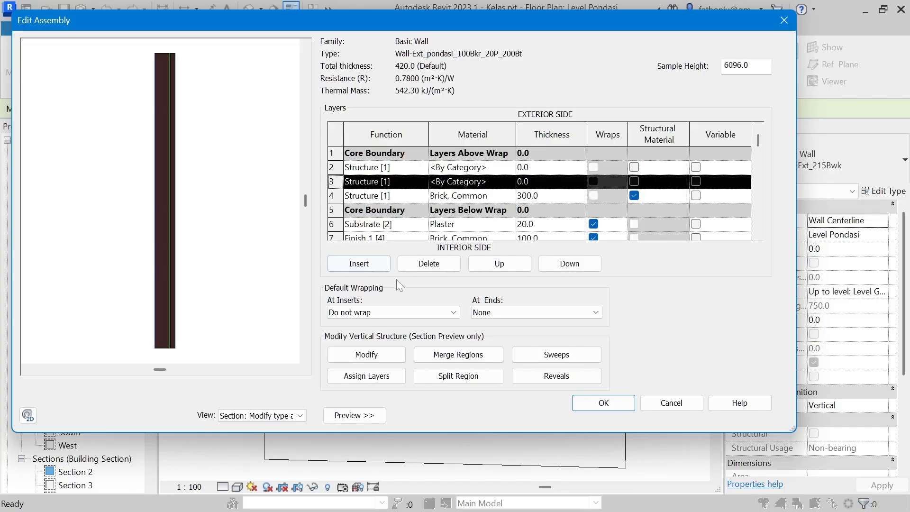
click(511, 260)
click(511, 260)
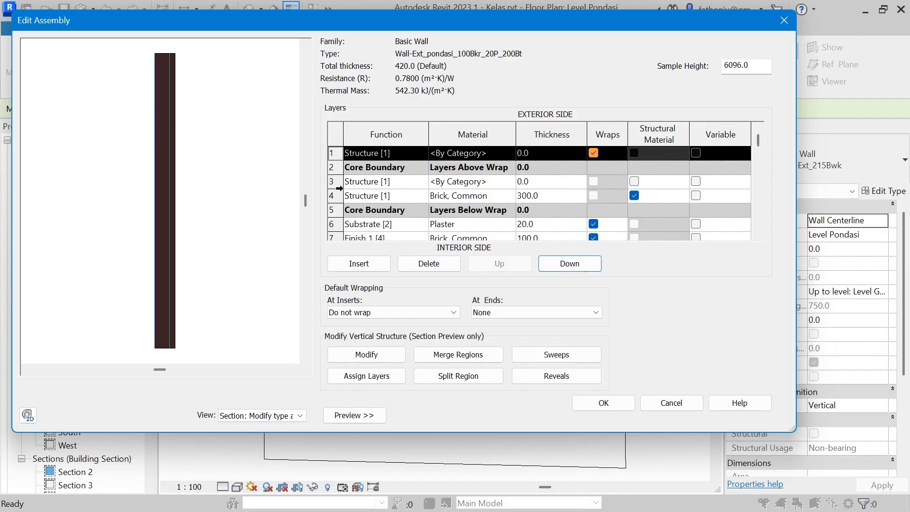
click(333, 182)
click(489, 261)
click(493, 262)
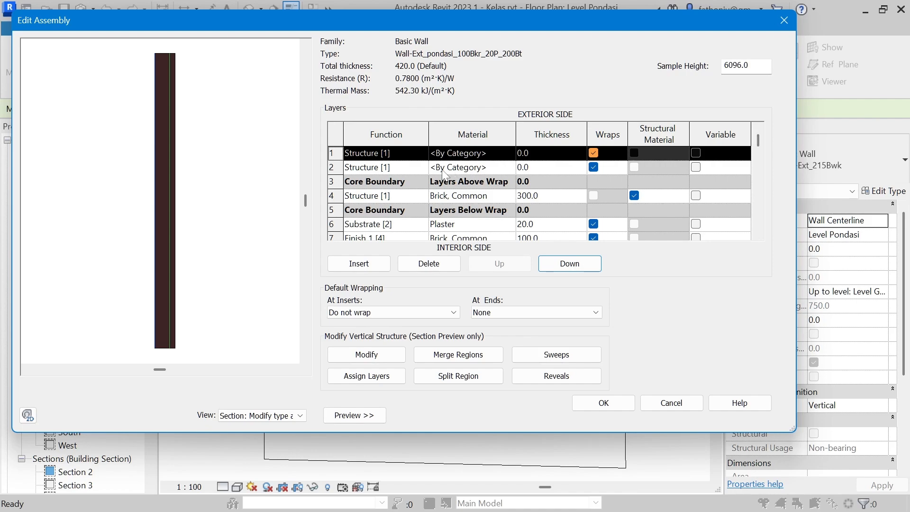
Step: Set the exterior layer next to the core to Substrate [2] and the outermost exterior layer to Finish 1 [4]
click(411, 169)
click(422, 168)
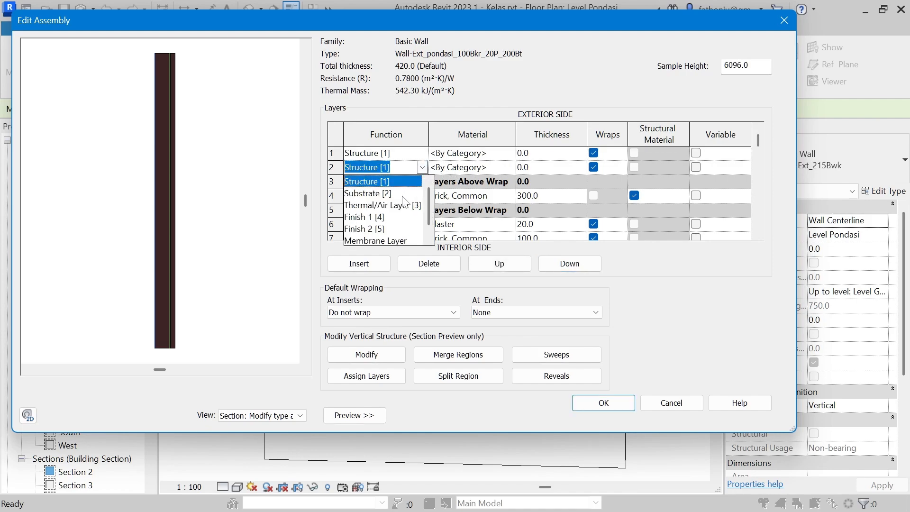
click(396, 193)
click(399, 153)
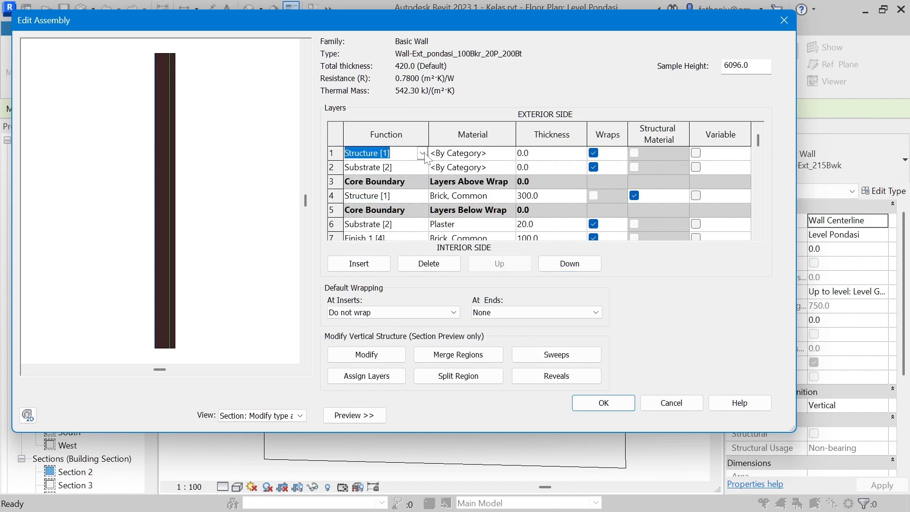
click(422, 153)
click(381, 203)
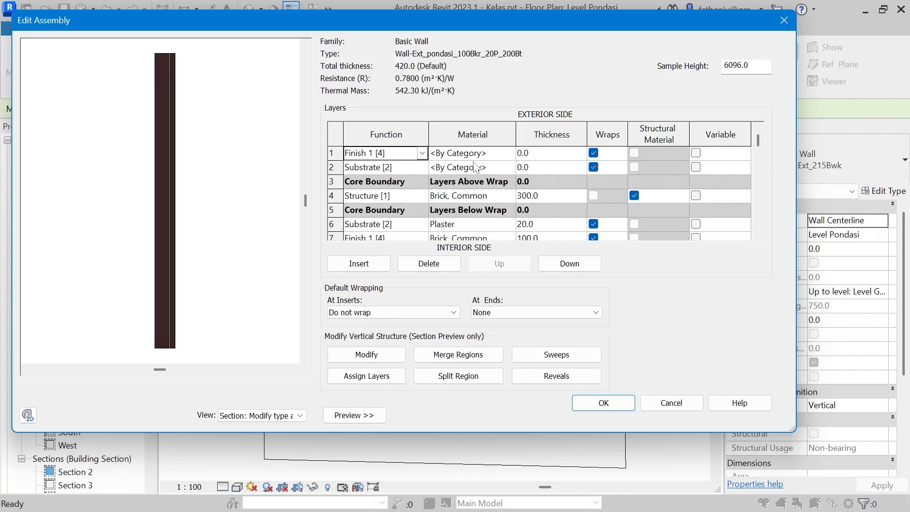
Step: Set the exterior Finish 1 layer's thickness to 100 and the exterior Substrate layer's thickness to 20
click(535, 152)
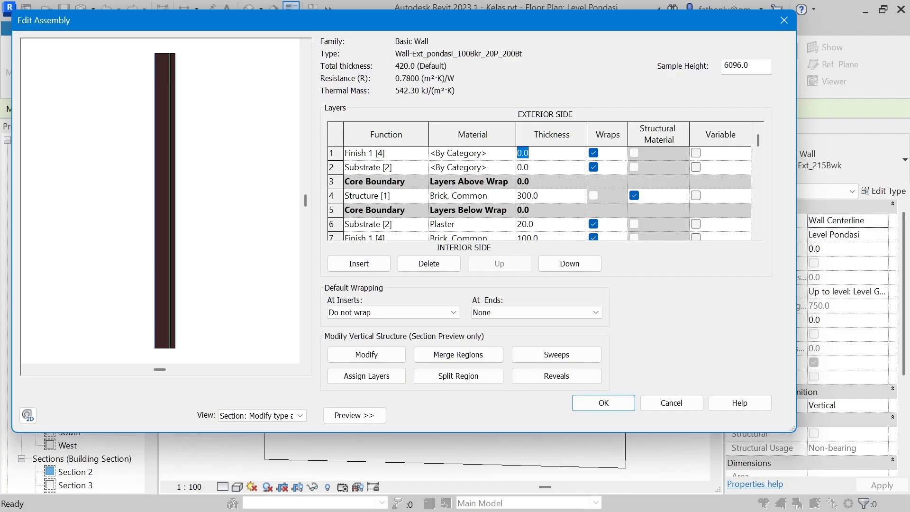
text(10)
click(547, 170)
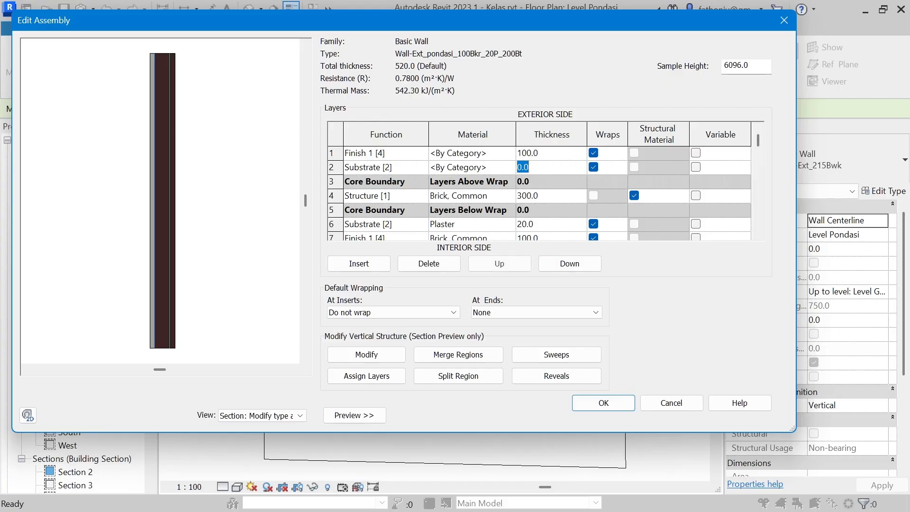
text(20)
Step: Assign the Brick, Common material to the exterior Finish 1 [4] layer
click(468, 153)
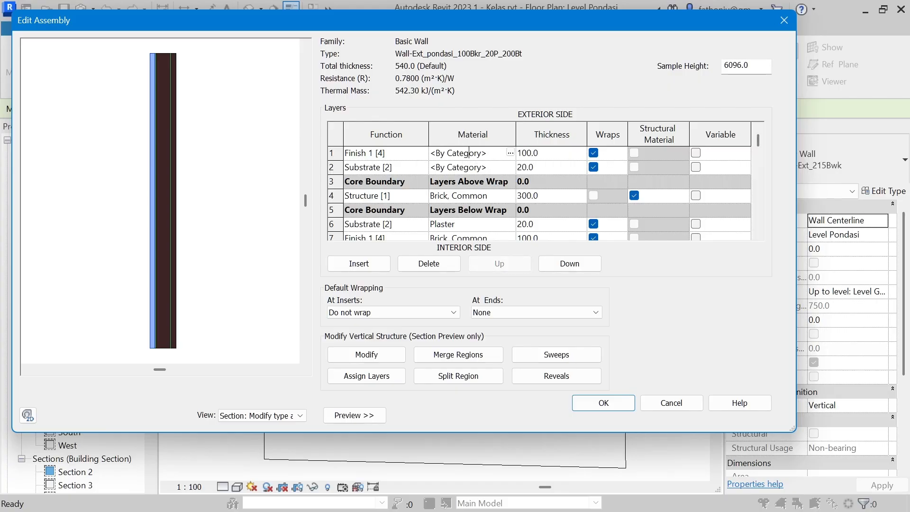
click(510, 153)
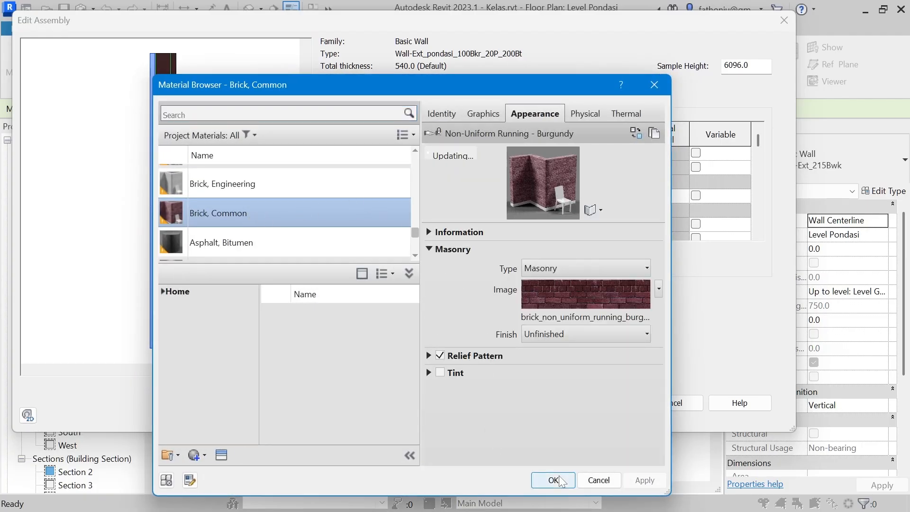
click(553, 480)
Step: Assign the Plaster material to the exterior Substrate [2] layer
click(510, 168)
click(511, 167)
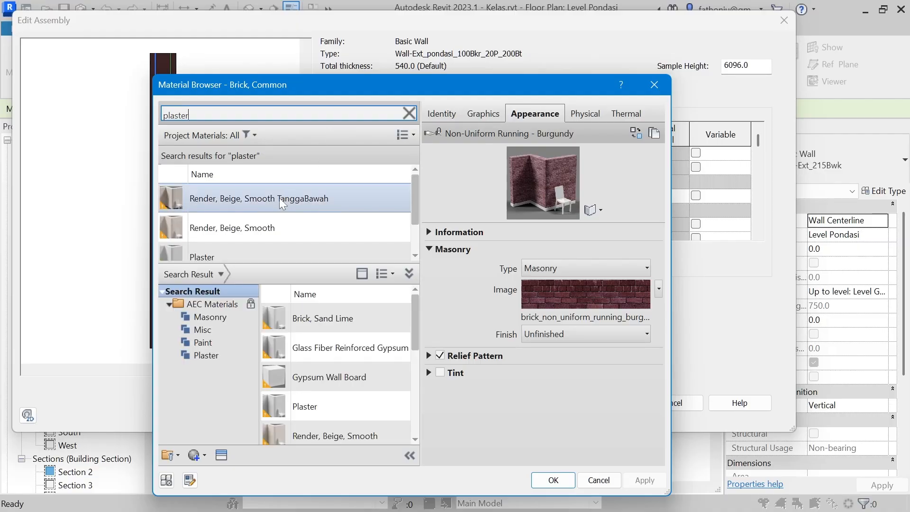
click(265, 250)
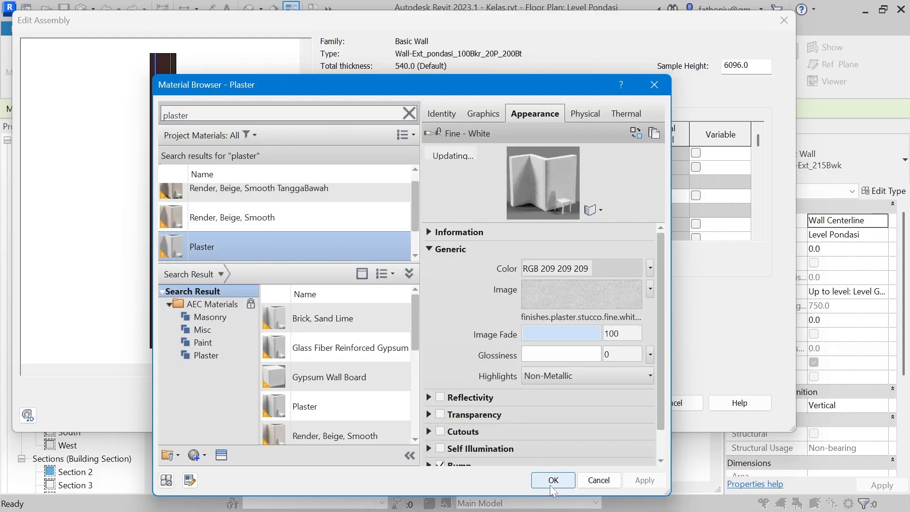
click(553, 480)
Step: Check the wall's layers in the section preview and save the Wall-Ext_pondasi_100Bkr_20P_200Bt type
scroll(159, 318, up, 5)
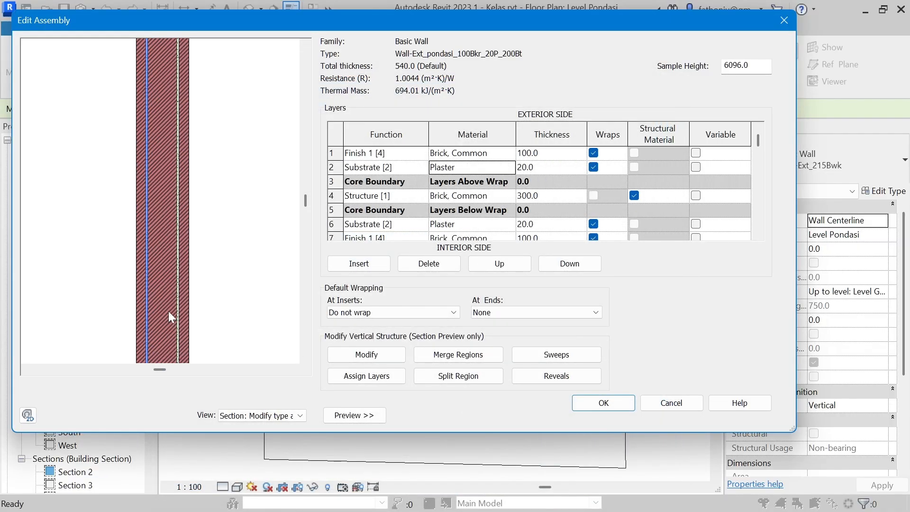
scroll(166, 252, down, 2)
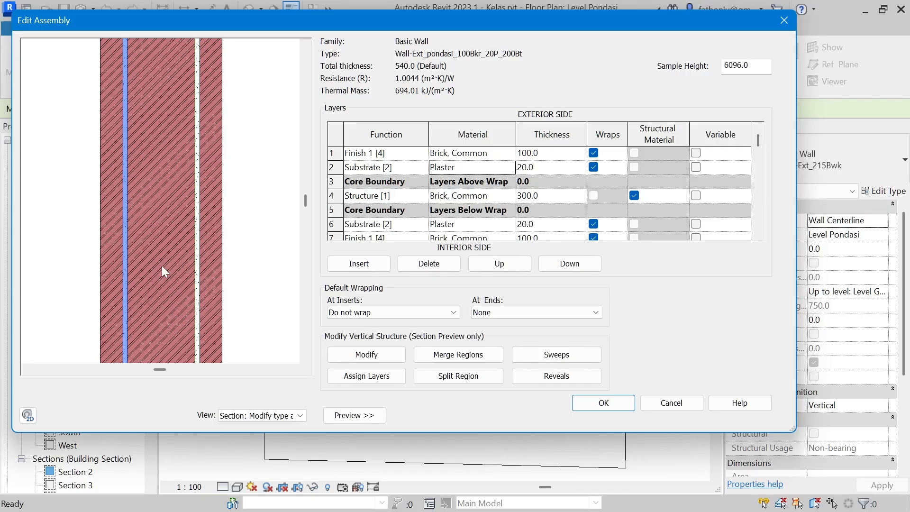
click(478, 197)
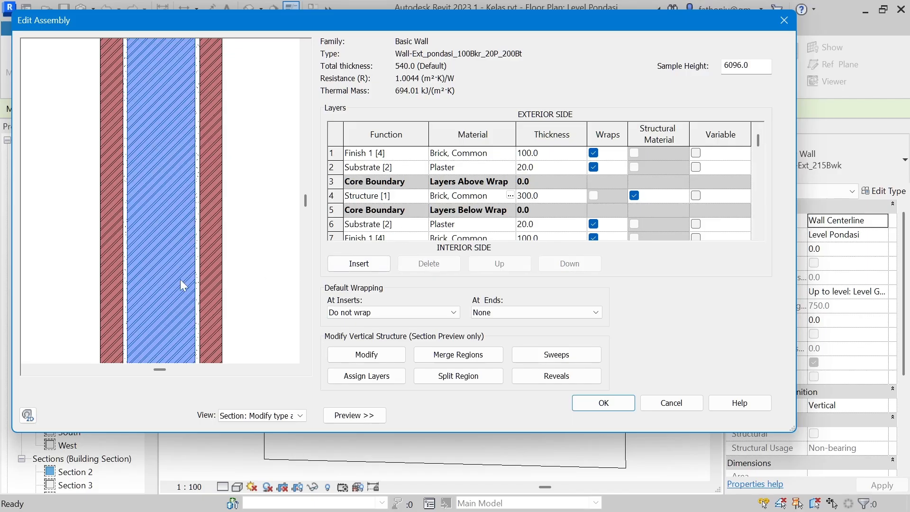
scroll(227, 197, down, 3)
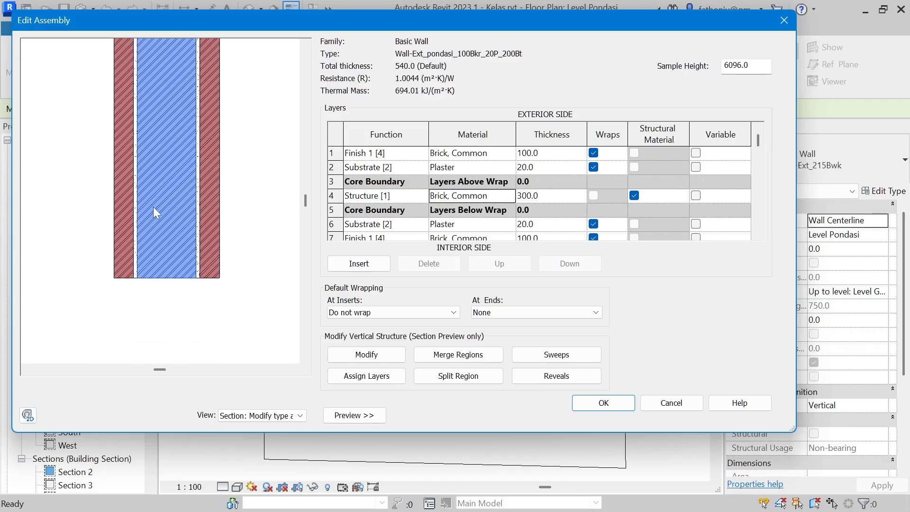
middle_drag(235, 210, 249, 281)
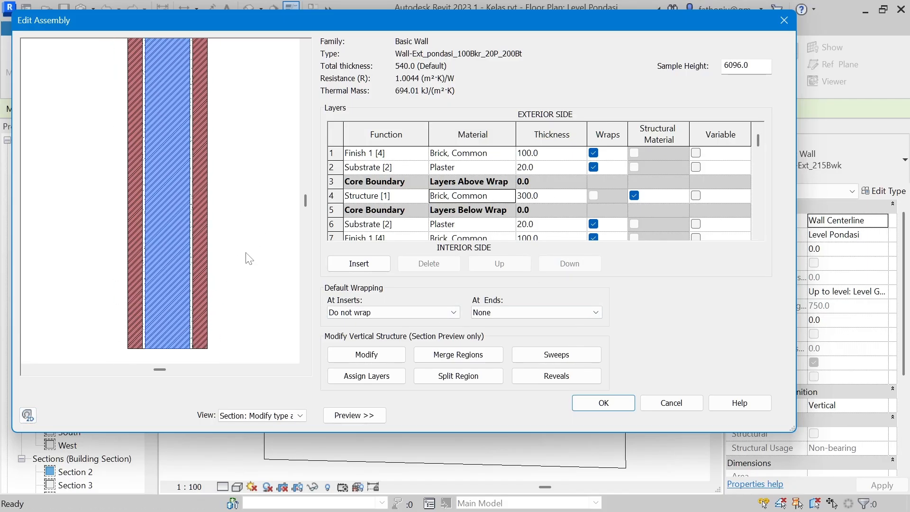
click(614, 404)
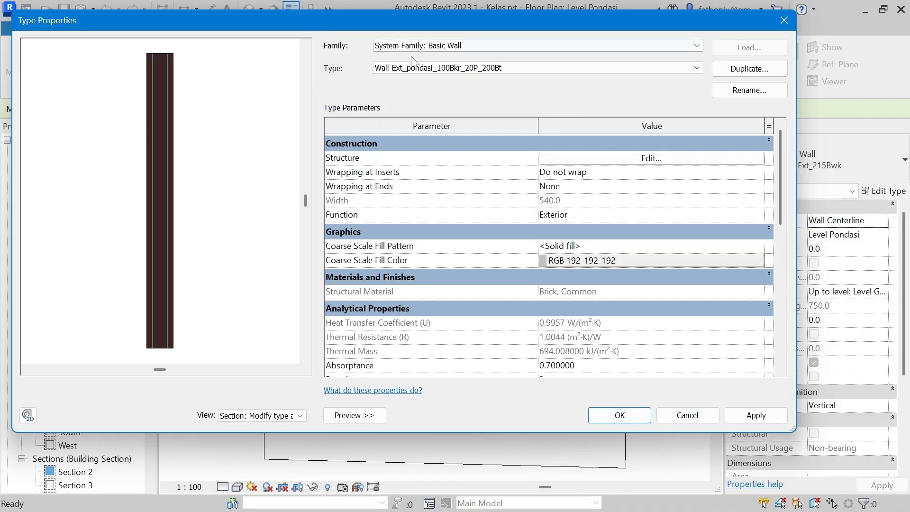
click(620, 416)
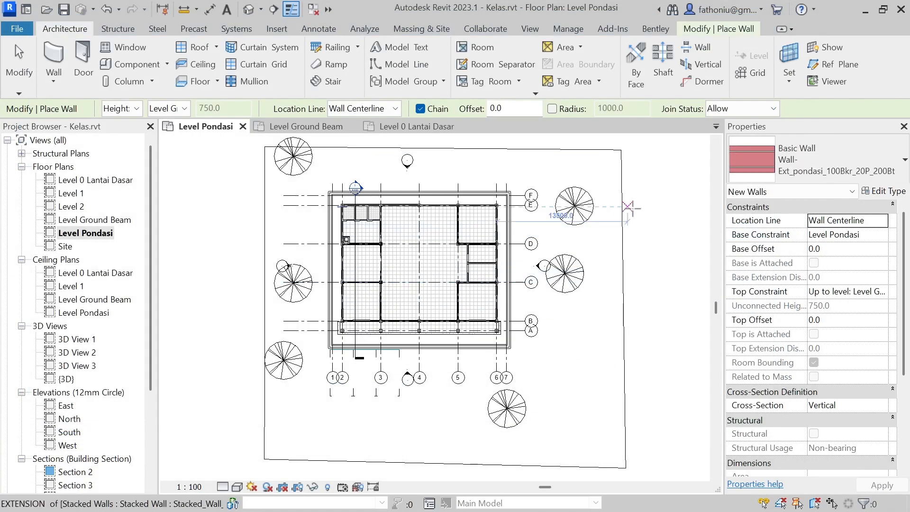
Step: Switch the wall being placed to the stacked wall type Stacked_Wall_Pondasi
click(903, 169)
scroll(739, 322, down, 6)
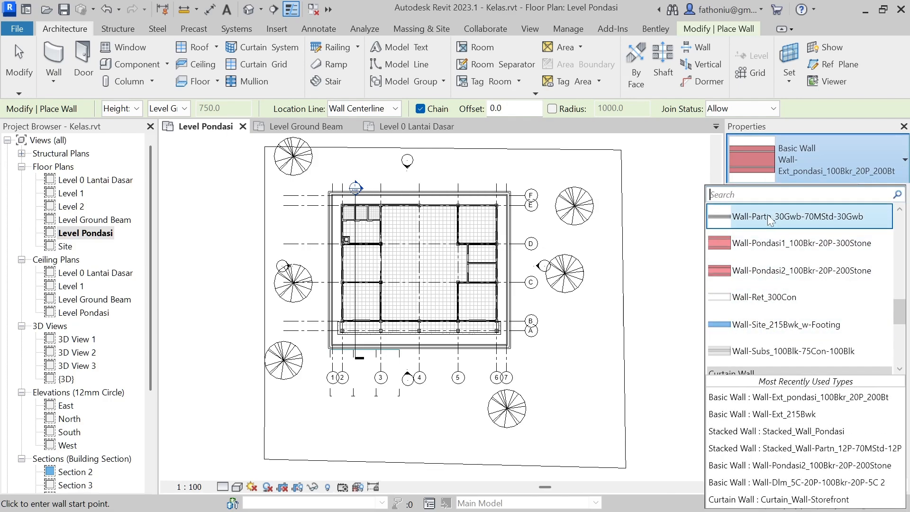
scroll(775, 274, down, 3)
scroll(775, 274, down, 3)
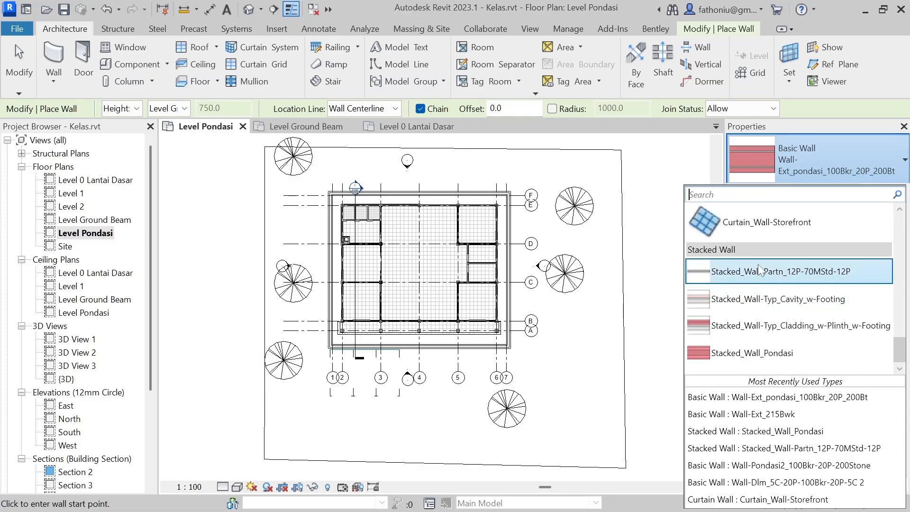
click(767, 353)
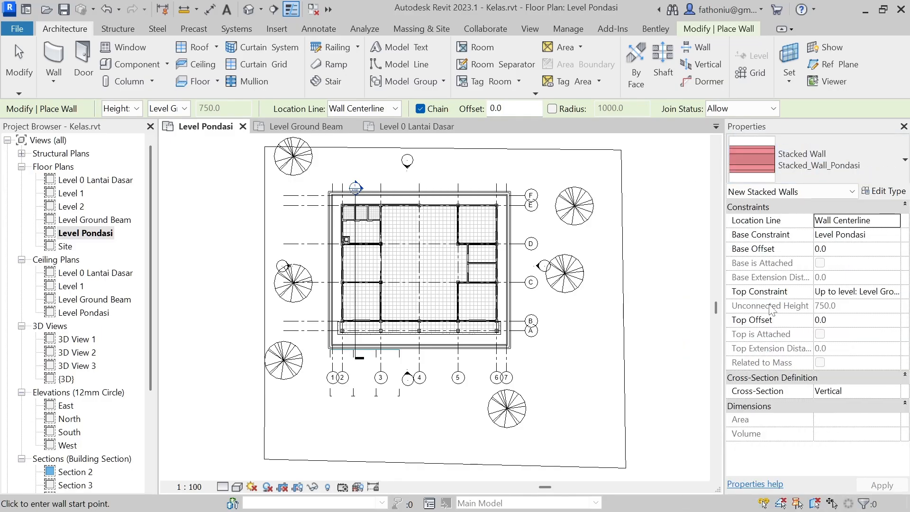
Step: Duplicate the stacked wall type as Stacked_Wall_Pondasi 2 and open its structure for editing
click(884, 191)
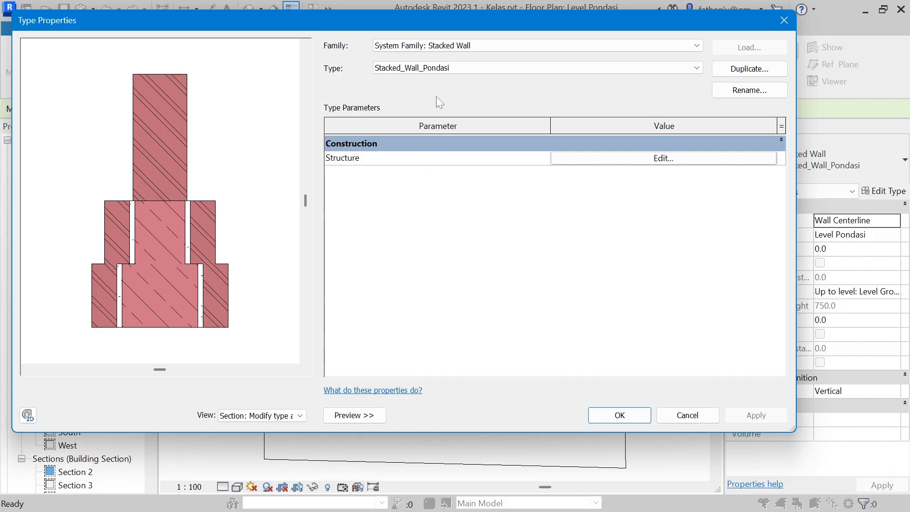
click(749, 69)
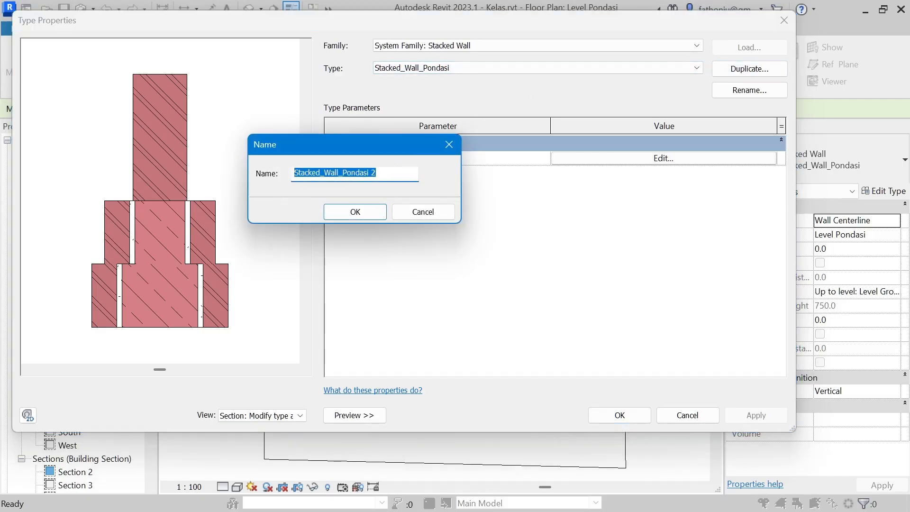
click(374, 211)
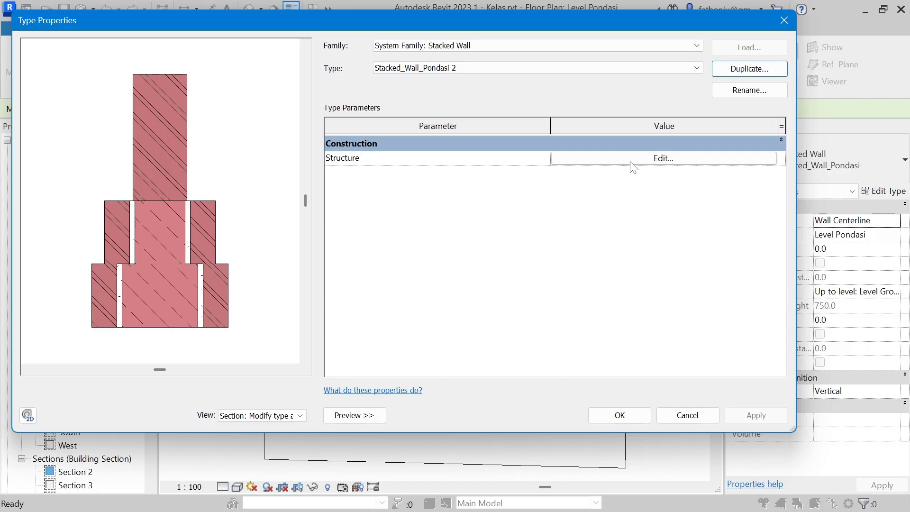
click(655, 161)
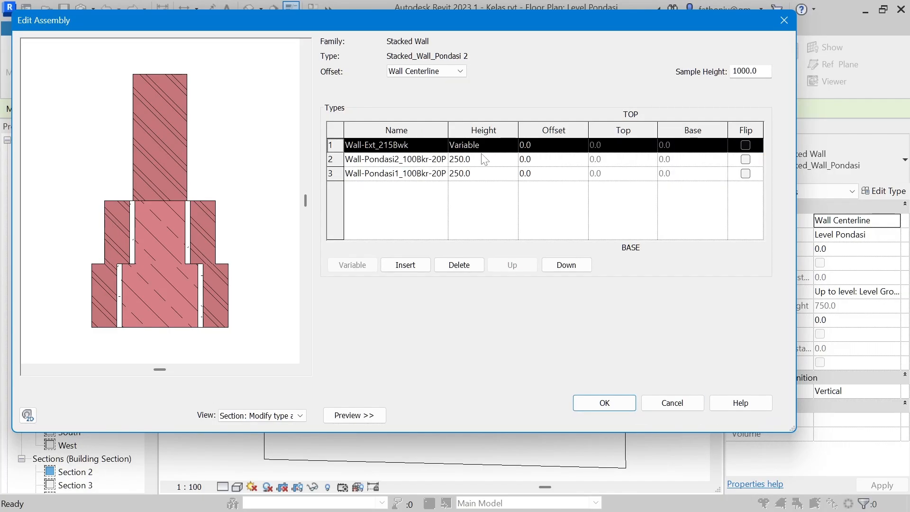
click(384, 146)
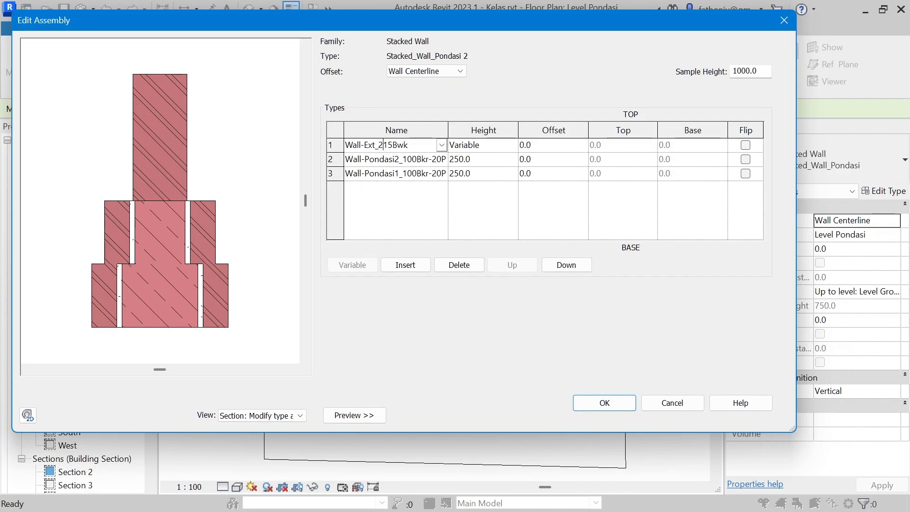
click(442, 145)
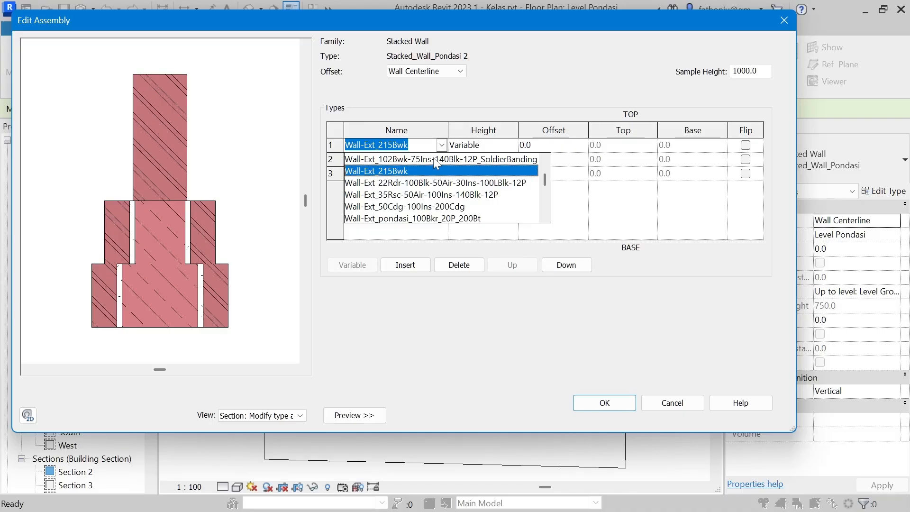
click(435, 160)
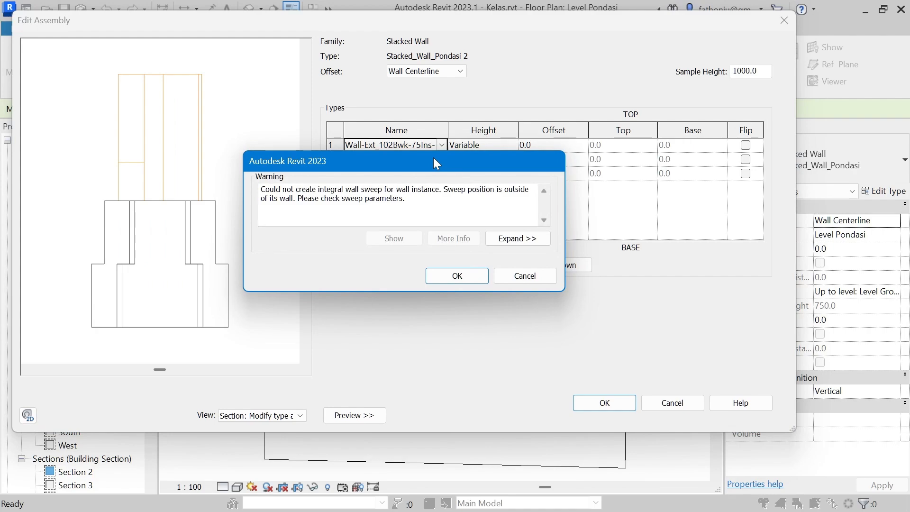
click(524, 275)
Step: Set the uppermost wall of the stack to Wall-Dlm_5C-20P-100Bkr-20P-5C 2
click(441, 145)
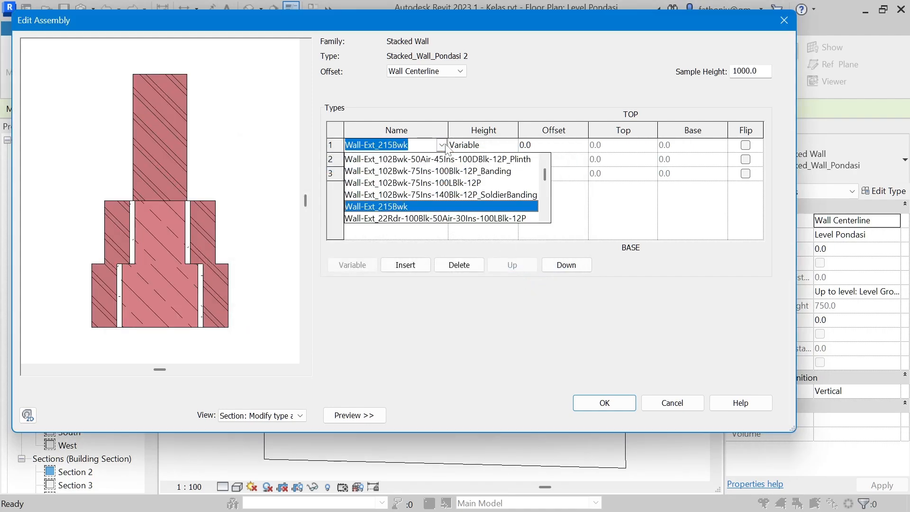
scroll(432, 185, up, 2)
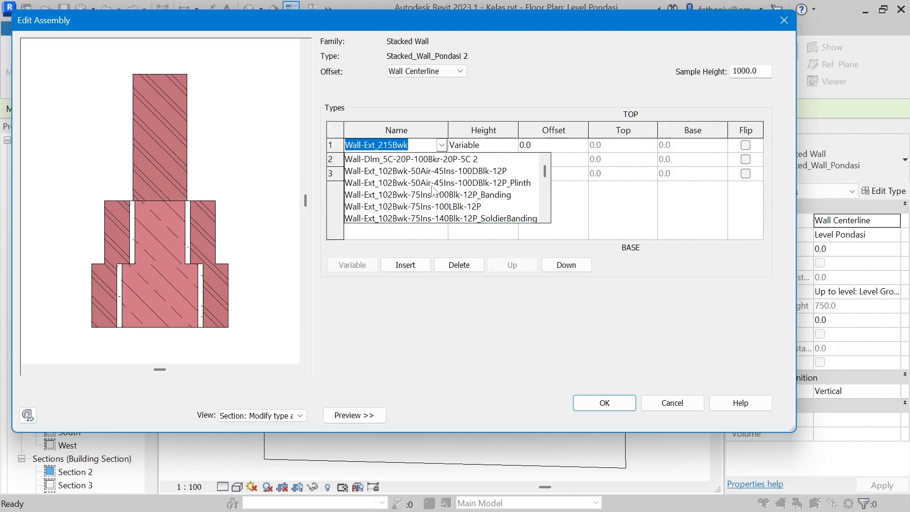
click(393, 161)
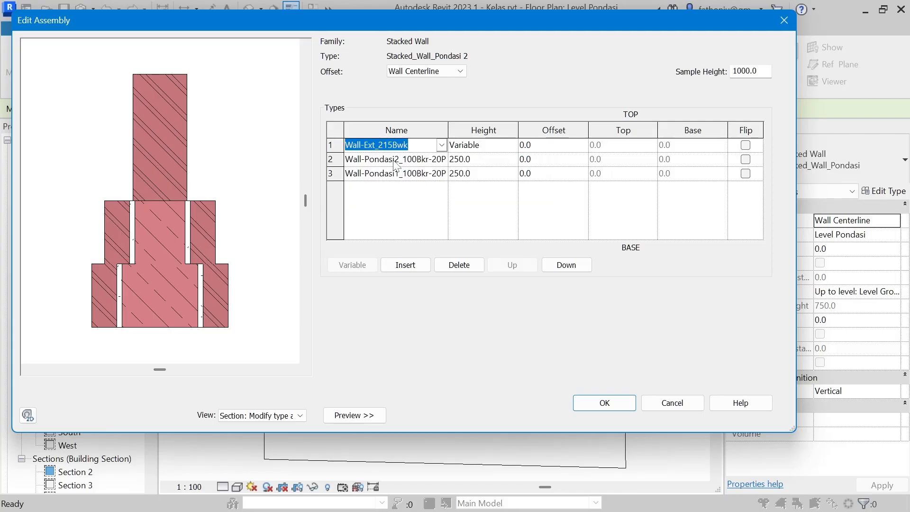
Step: Set the second wall of the stack to Wall-Ext_pondasi_100Bkr_20P_200Bt
click(442, 160)
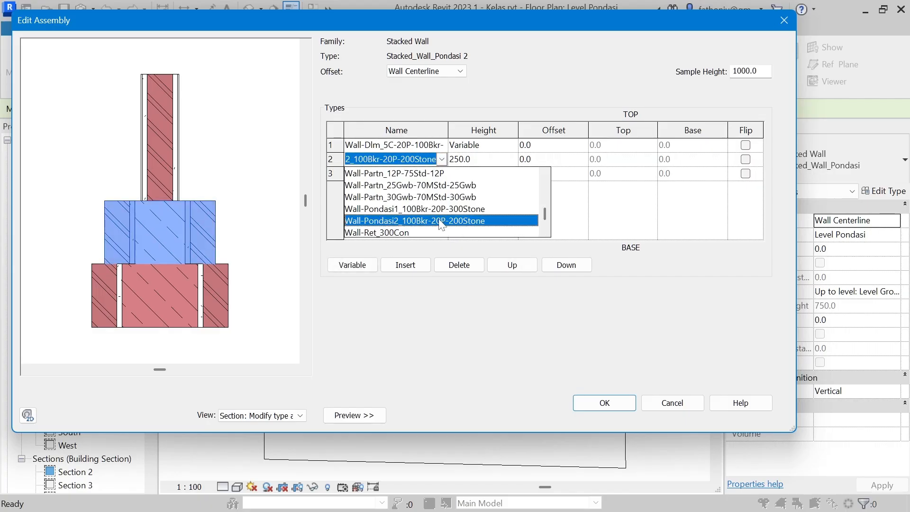
scroll(441, 221, down, 1)
scroll(441, 230, up, 5)
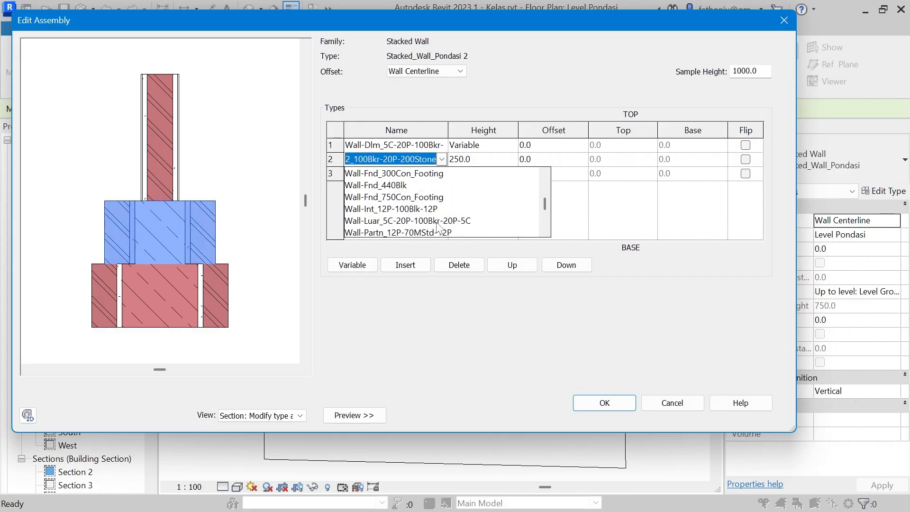
scroll(437, 229, up, 3)
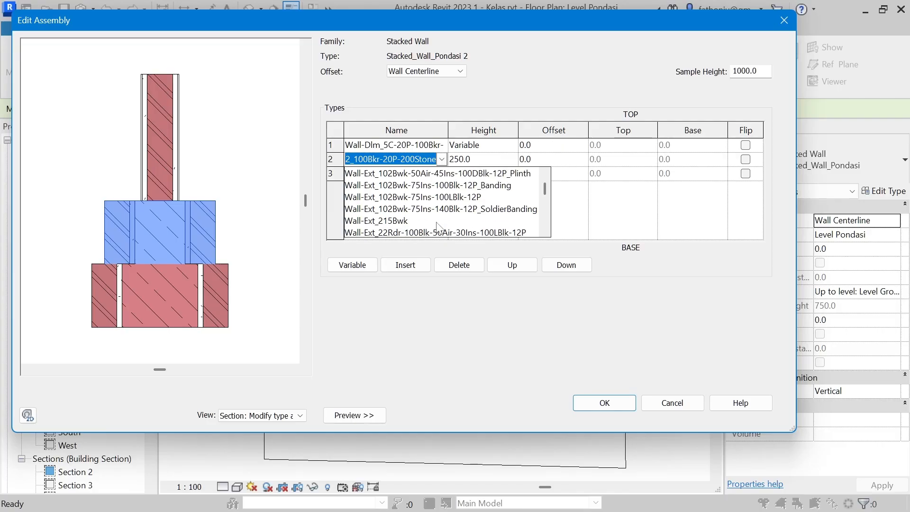
scroll(437, 226, down, 3)
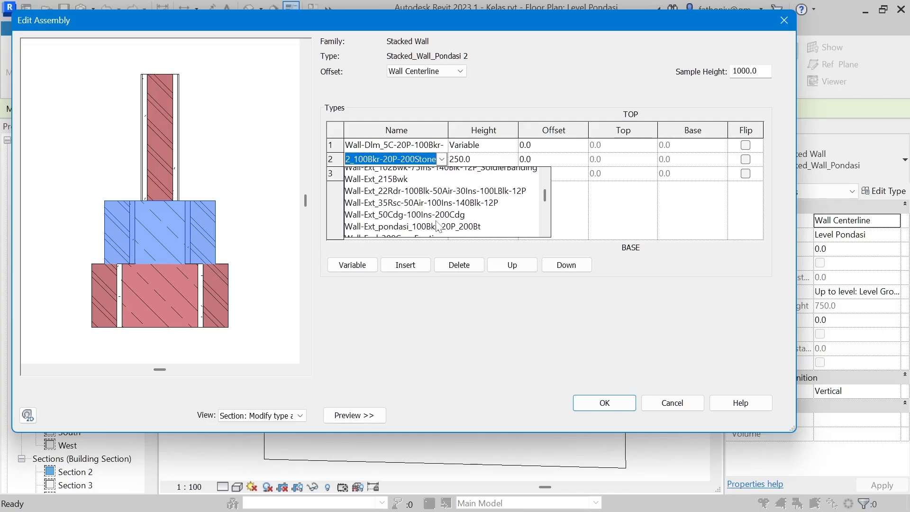
click(443, 185)
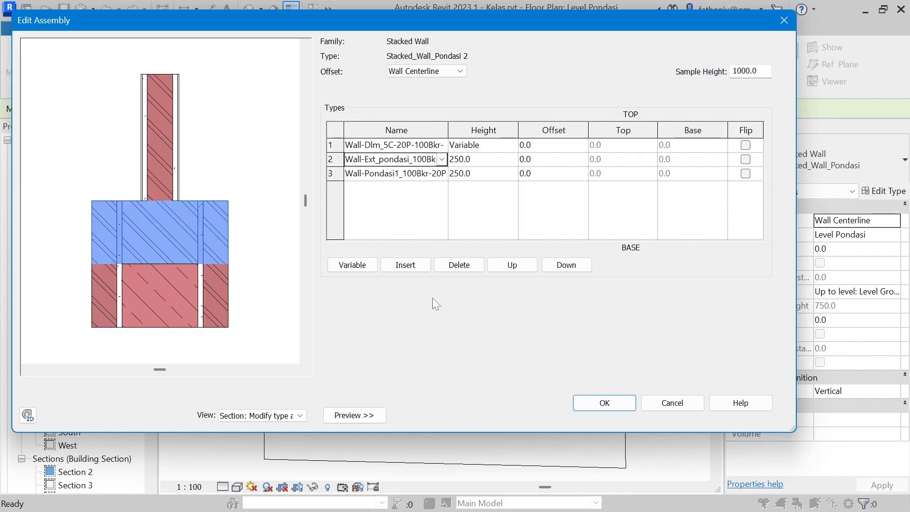
Step: Delete the lowest wall, Wall-Pondasi1, from the stack, set the Wall-Ext_pondasi wall's height to 500, and save the stacked wall type
click(334, 173)
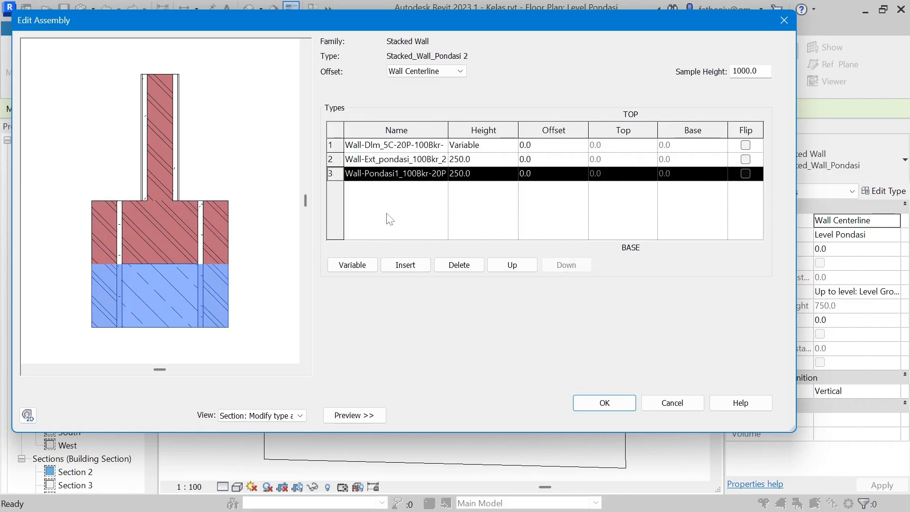
click(463, 266)
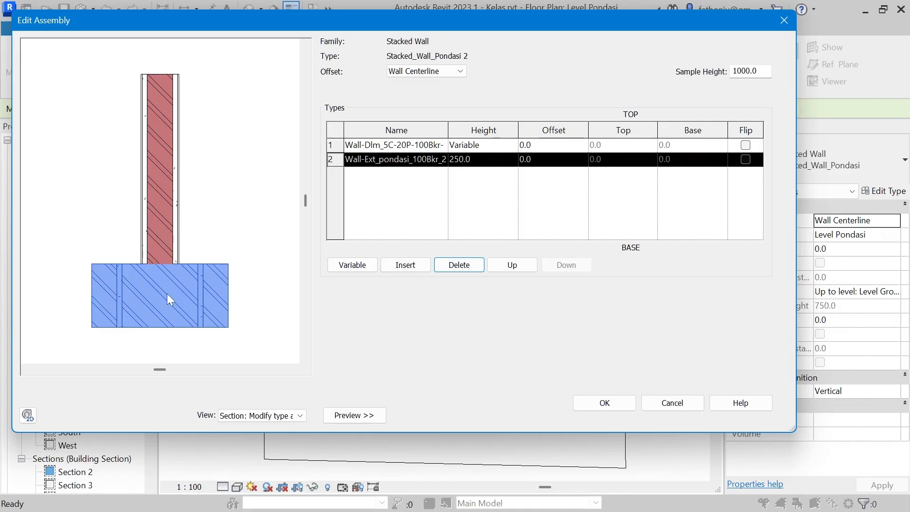
click(494, 164)
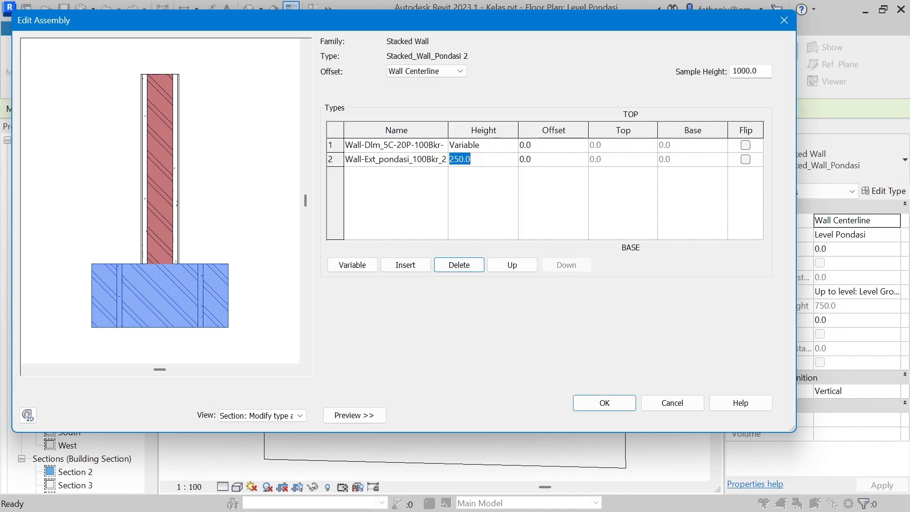
text(5)
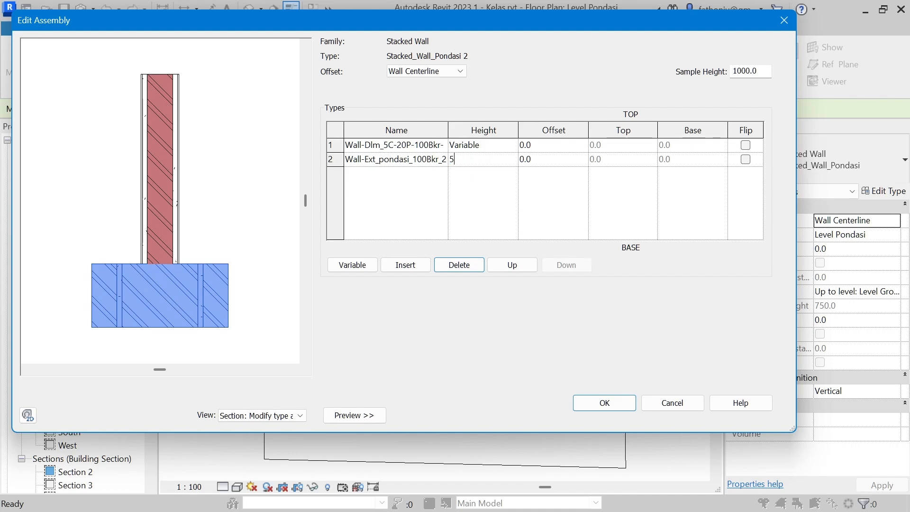
key(Return)
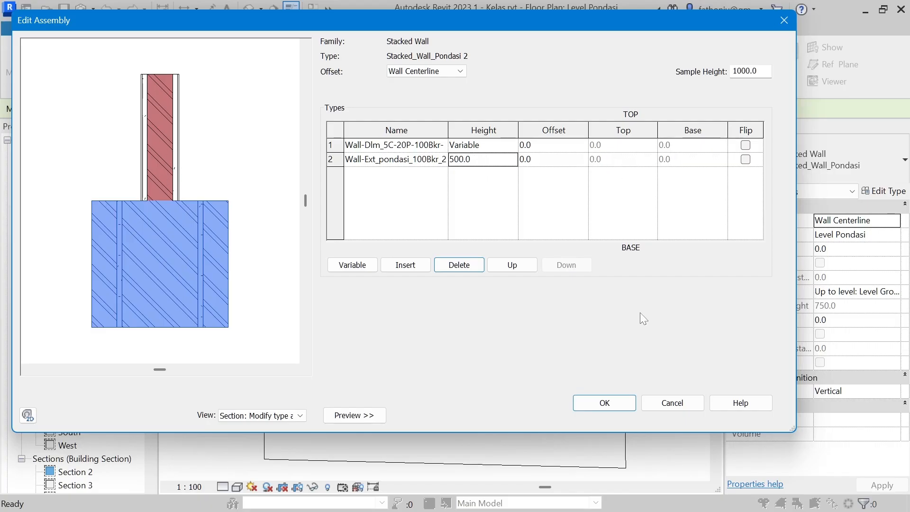
click(617, 400)
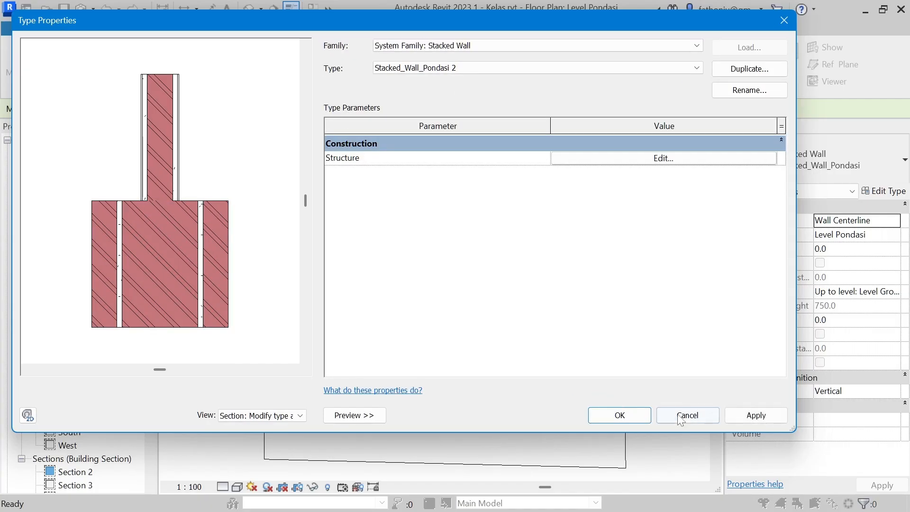
click(629, 410)
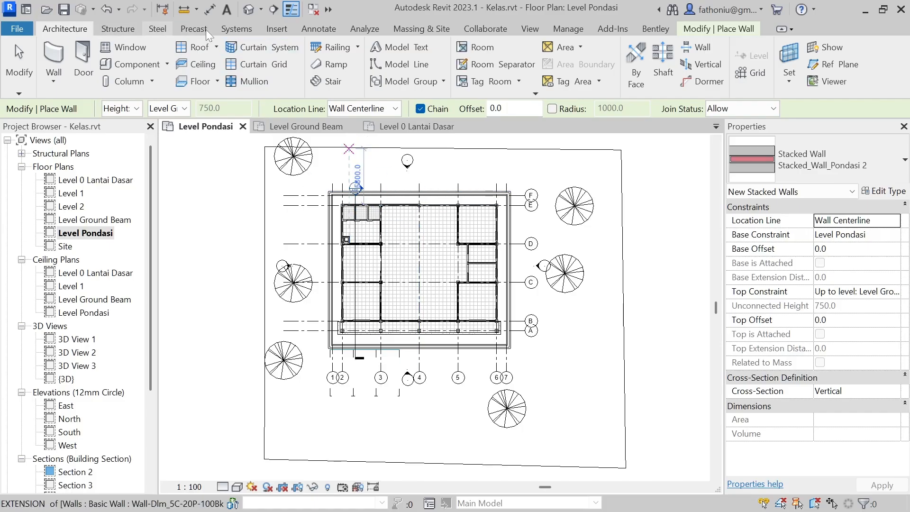
Step: Draw a building section across the exterior wall on grid E, between grids 3 and 4, looking towards grid 4
click(274, 10)
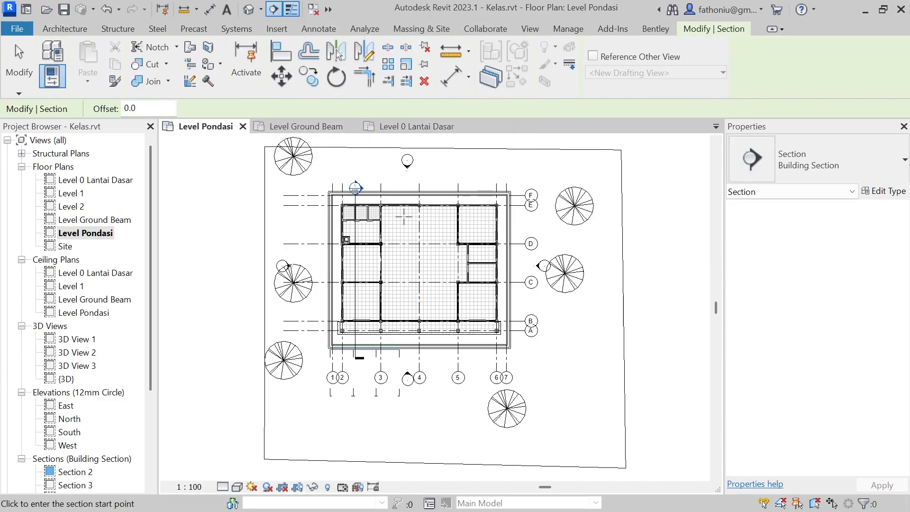
click(404, 230)
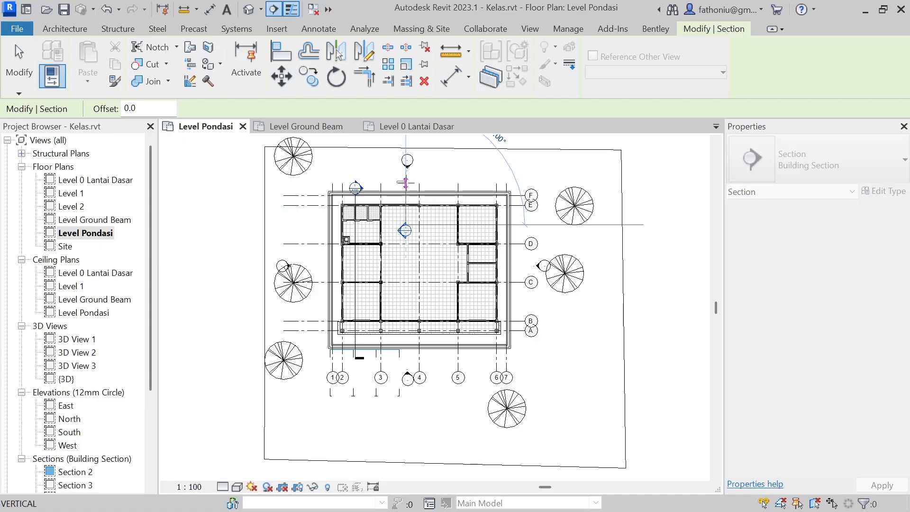
key(Escape)
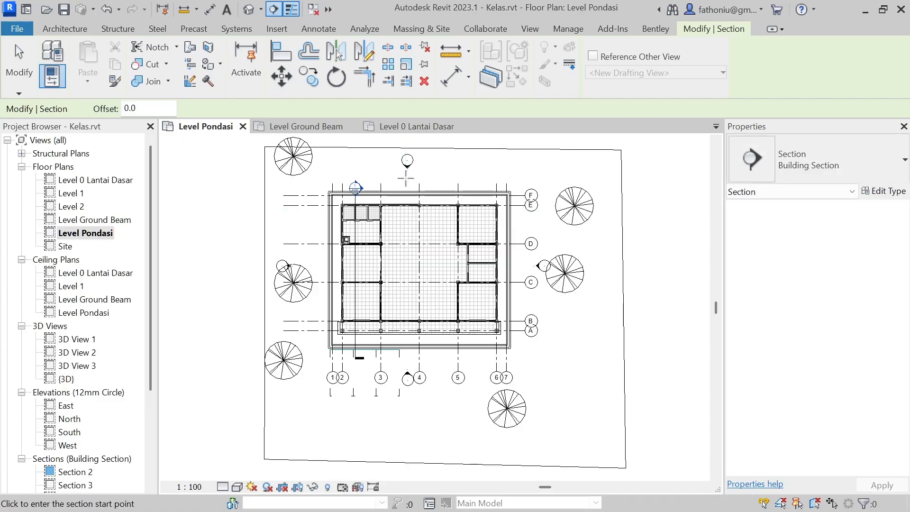
click(406, 178)
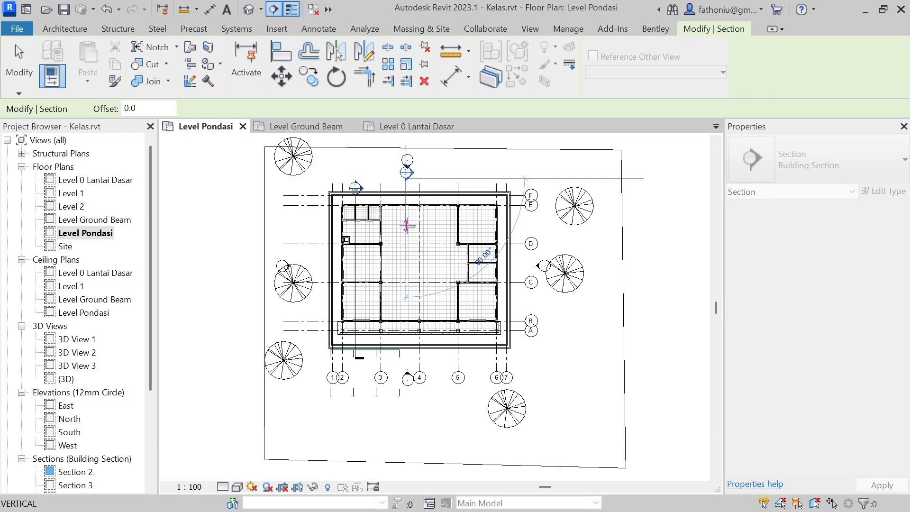
click(406, 226)
key(Escape)
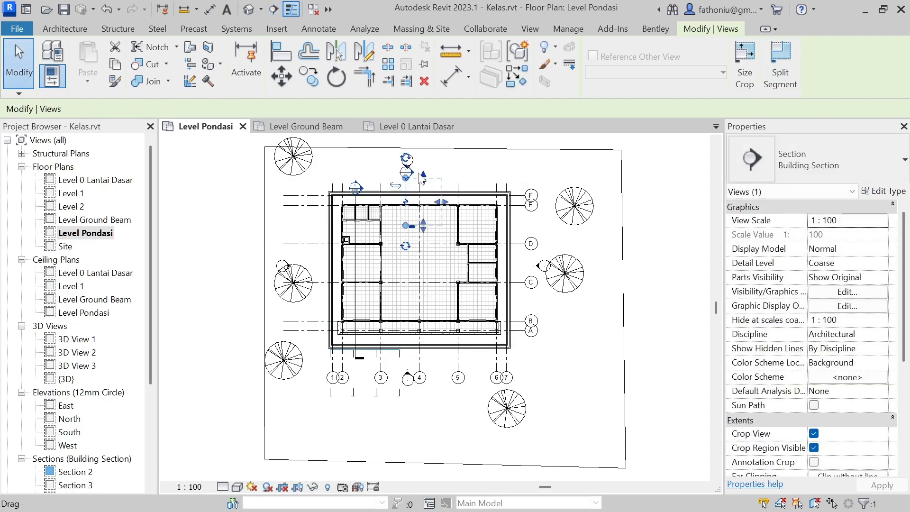
scroll(423, 171, up, 2)
key(Escape)
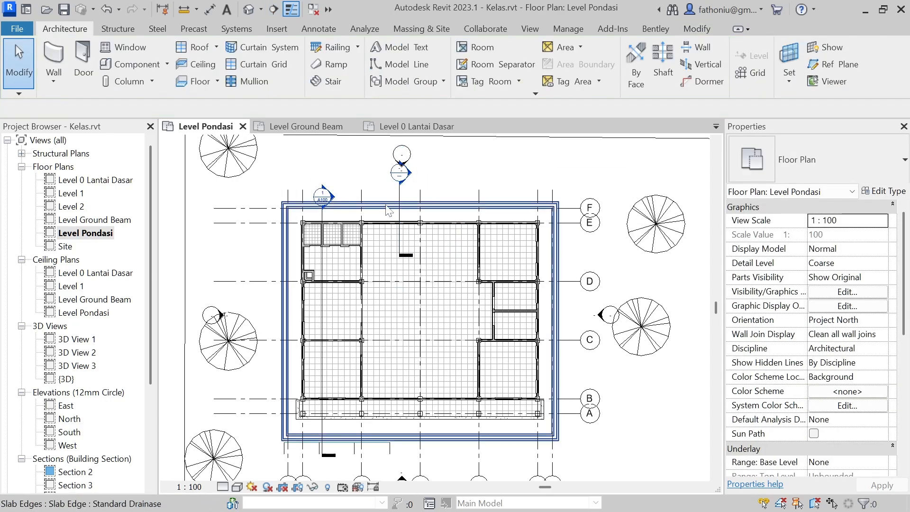
Step: Move the new section line between grids 4 and 5, still crossing the exterior wall on grid E
scroll(402, 214, up, 1)
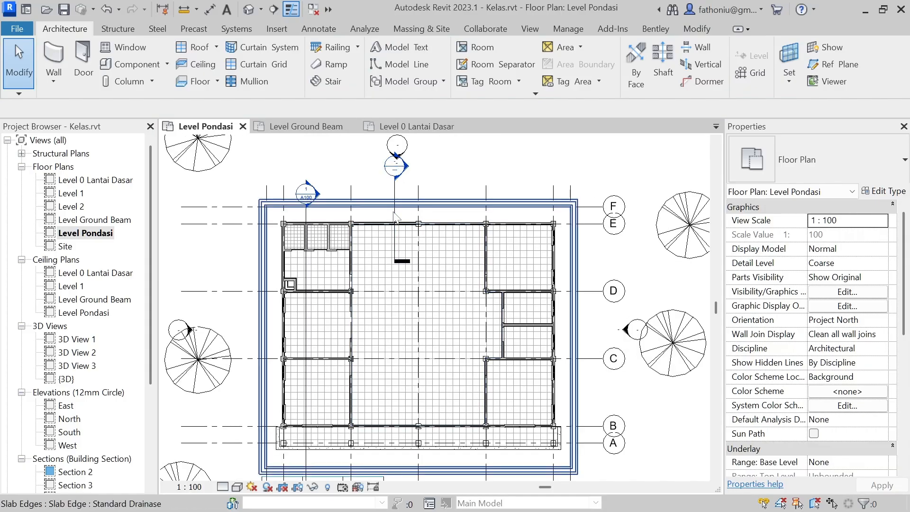
click(396, 216)
key(Escape)
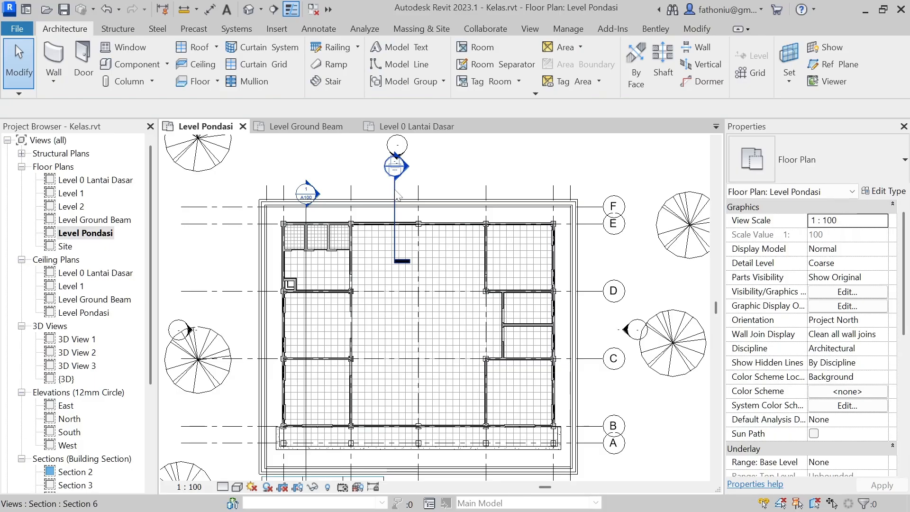
drag(406, 193, 452, 194)
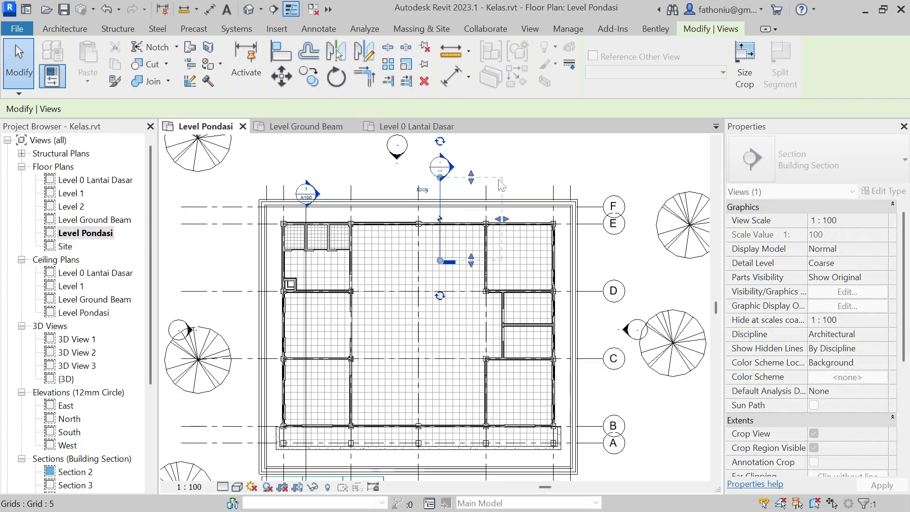
click(223, 247)
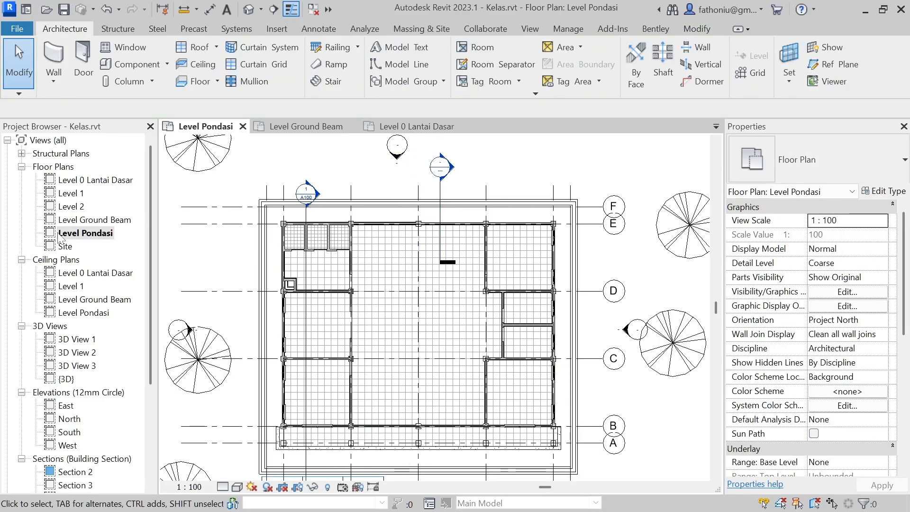
Step: Draw an architectural Stacked_Wall_Pondasi 2 wall about 3700 mm long on grid E, between the columns at grids 4 and 5
click(97, 239)
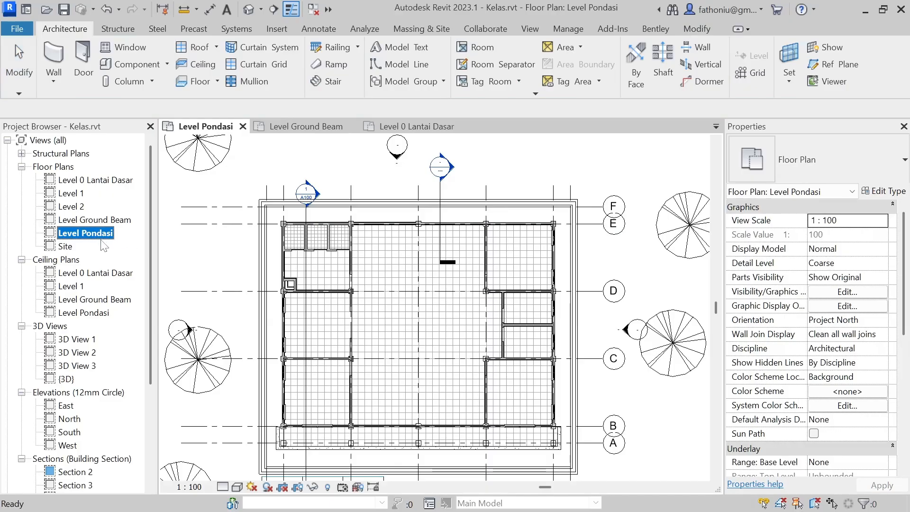
scroll(467, 222, up, 8)
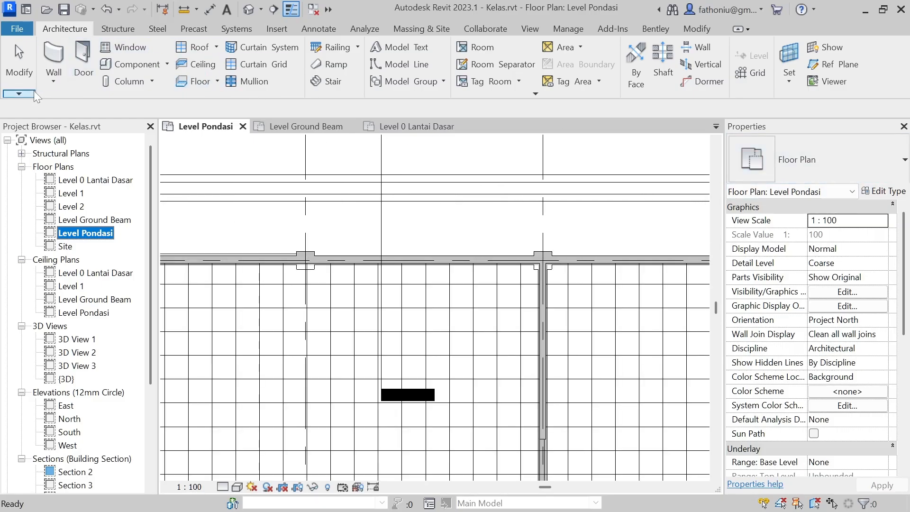
click(50, 84)
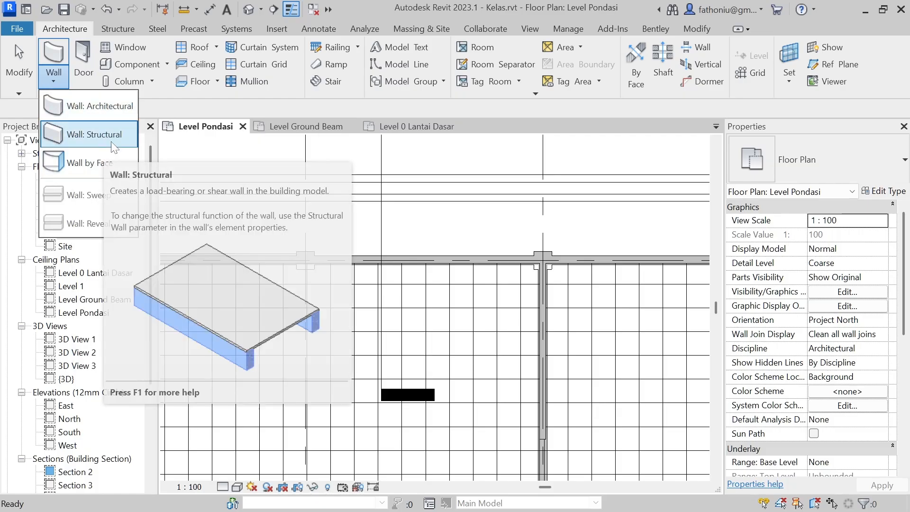
click(97, 106)
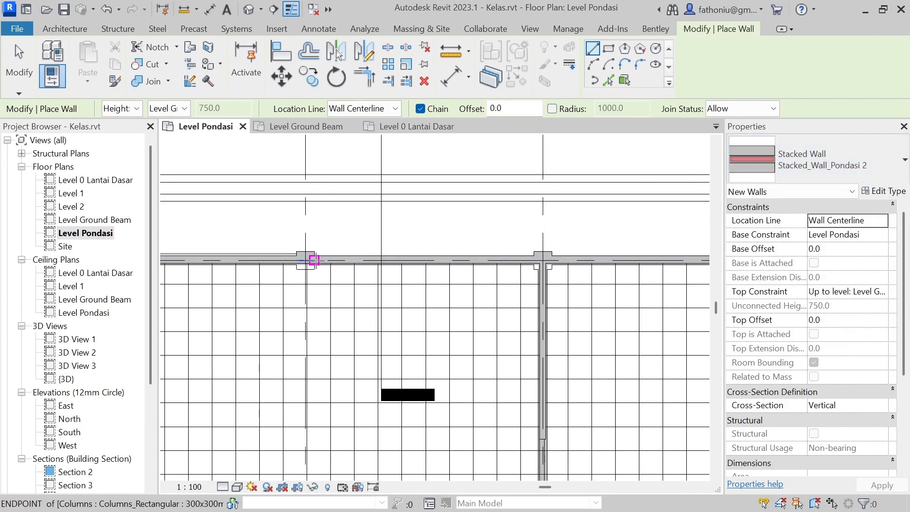
click(314, 260)
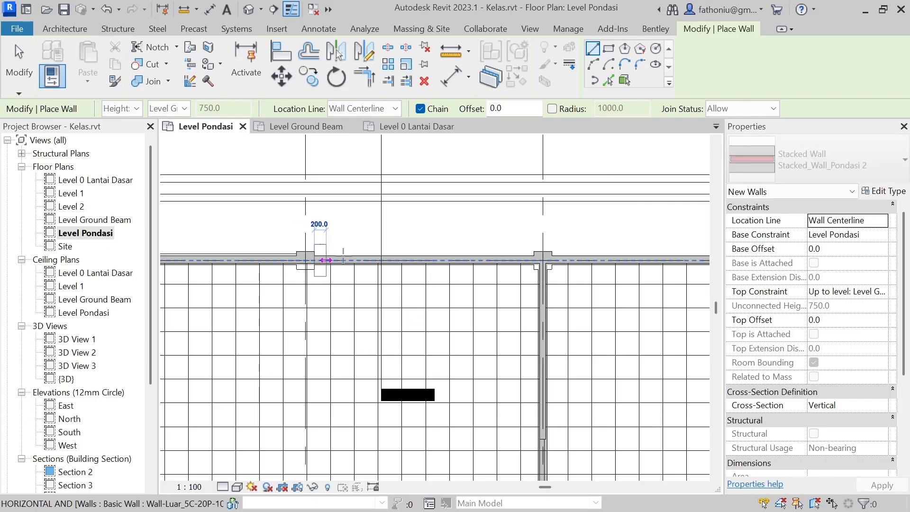
click(534, 259)
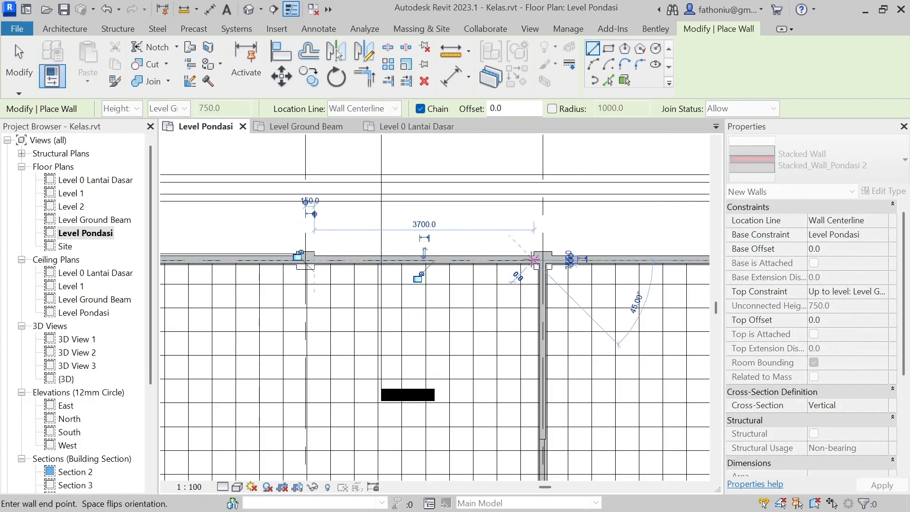
key(Escape)
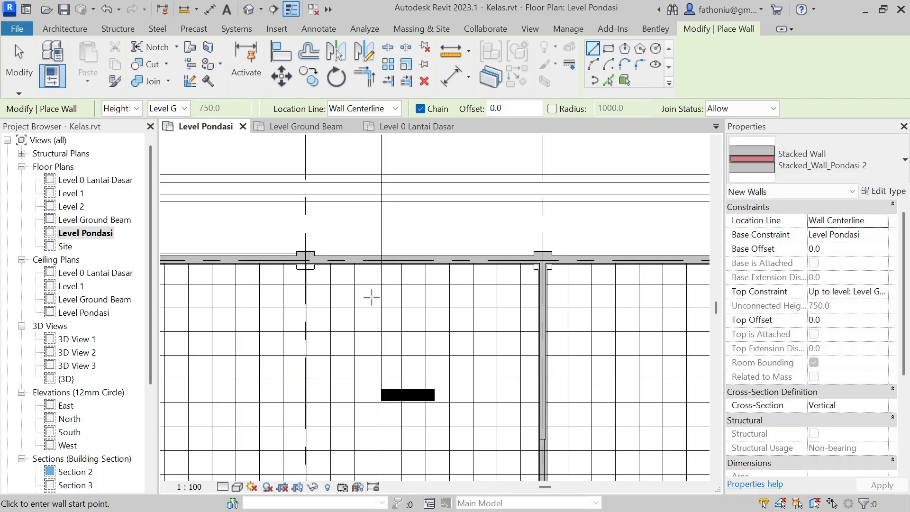
key(Escape)
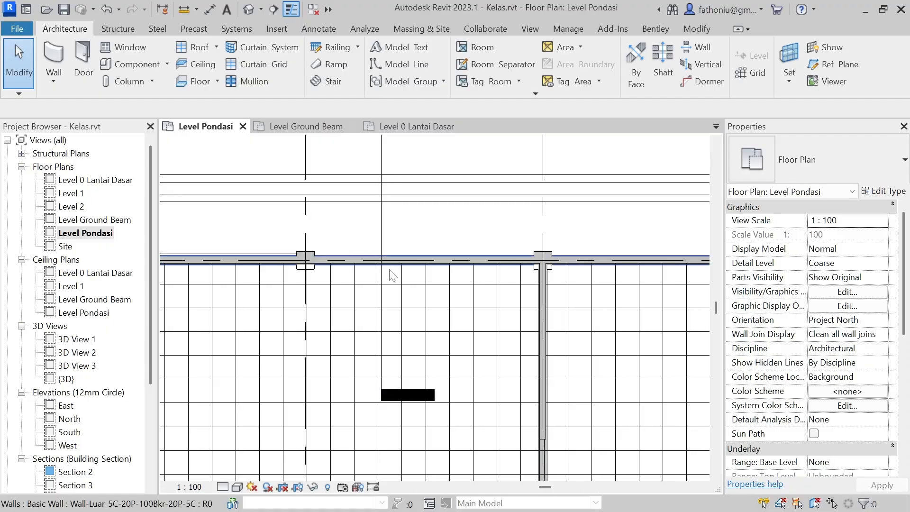
Step: Check the view range settings of the Level Pondasi plan and close them without changes
scroll(392, 261, down, 1)
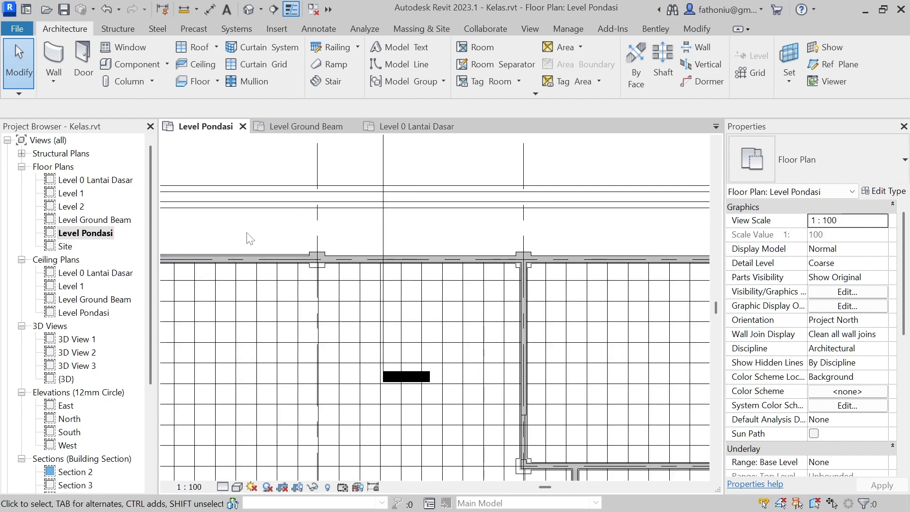
key(v)
key(r)
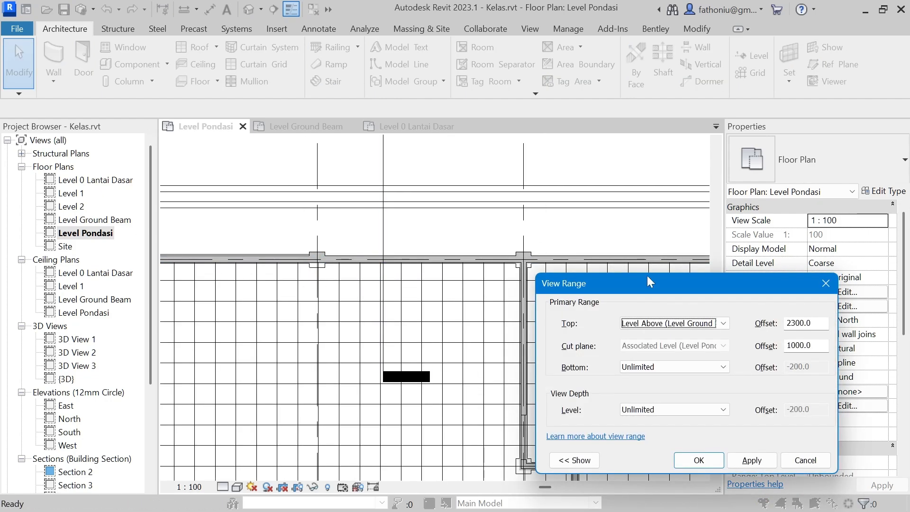
drag(647, 274, 529, 171)
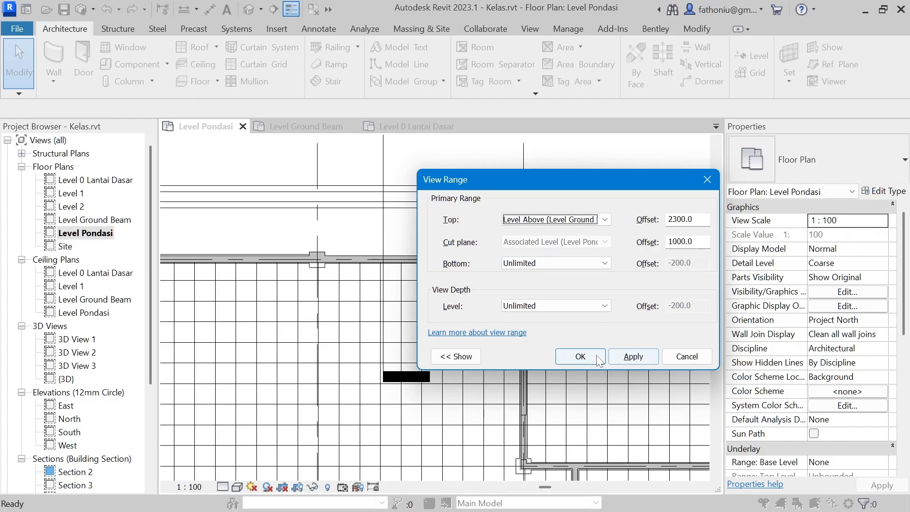
click(701, 358)
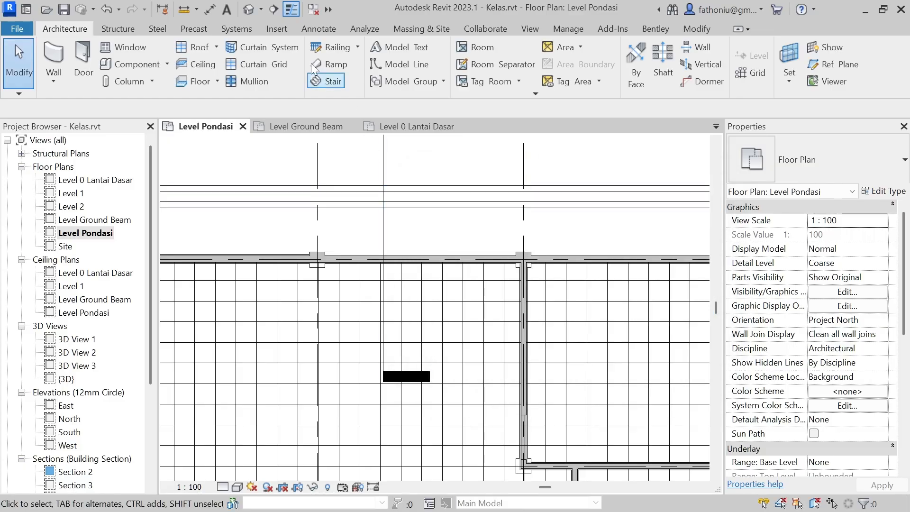
Step: Open the view of the new section between grids 4 and 5 at the foundation wall
scroll(399, 219, down, 3)
middle_drag(438, 165, 435, 218)
double_click(410, 191)
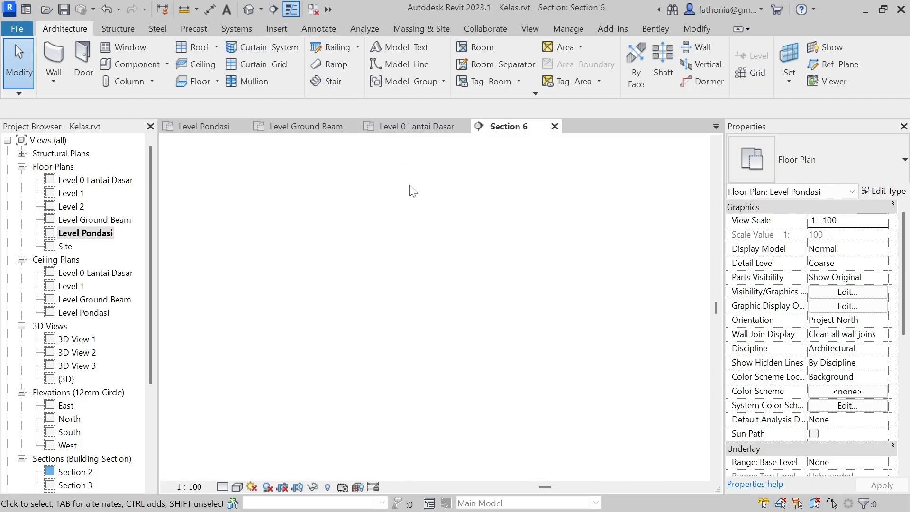
scroll(455, 420, up, 6)
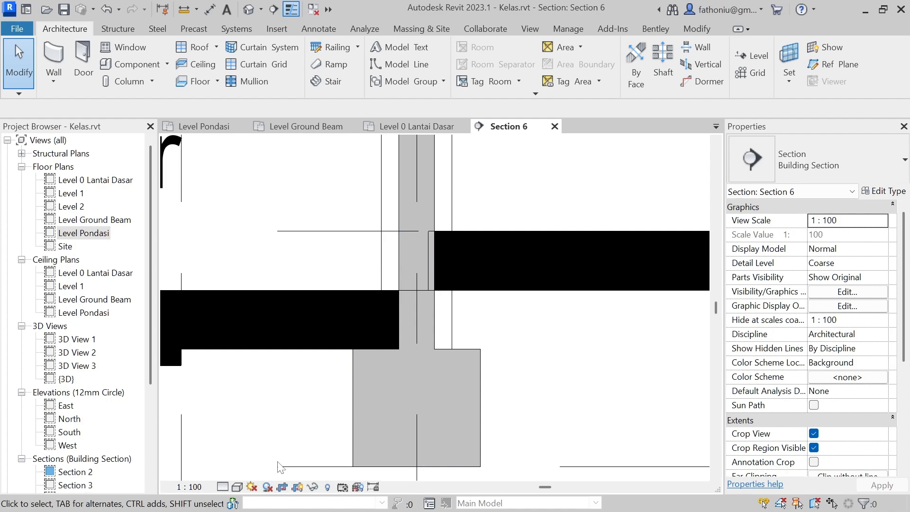
Step: Set the section view to the Shaded visual style and Fine detail level, and inspect the foundation wall's layers
click(238, 487)
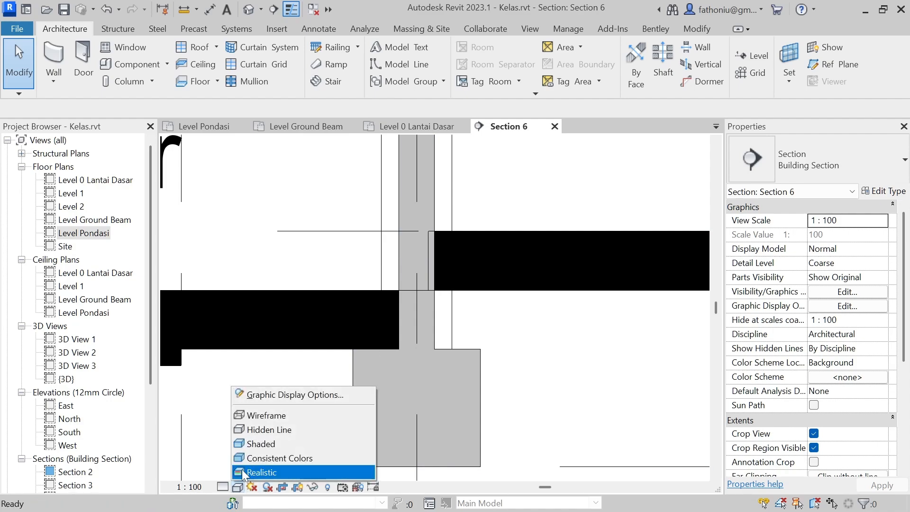
click(264, 445)
scroll(516, 377, down, 2)
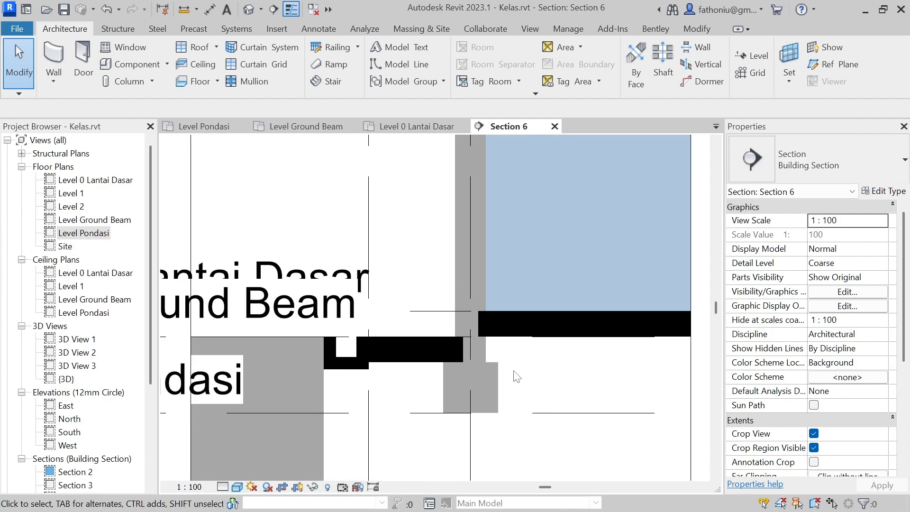
scroll(516, 377, down, 2)
click(238, 486)
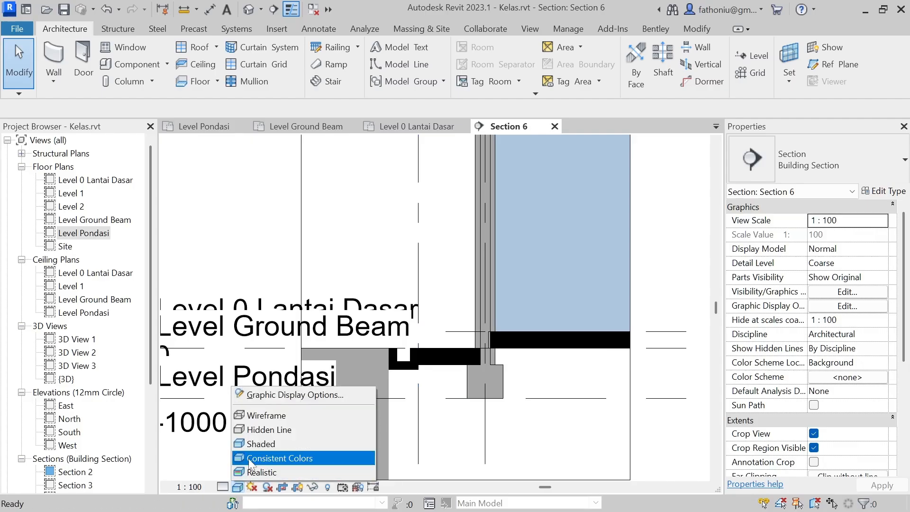
click(222, 486)
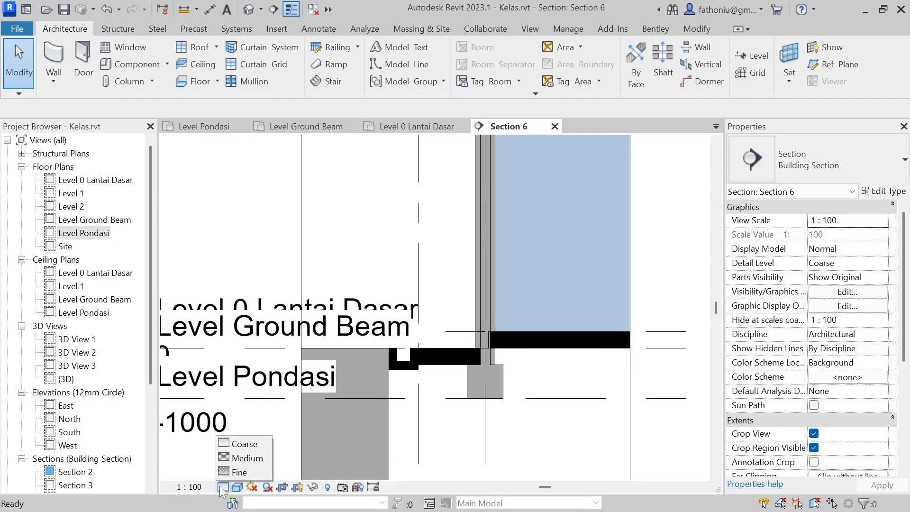
click(236, 472)
scroll(537, 362, up, 2)
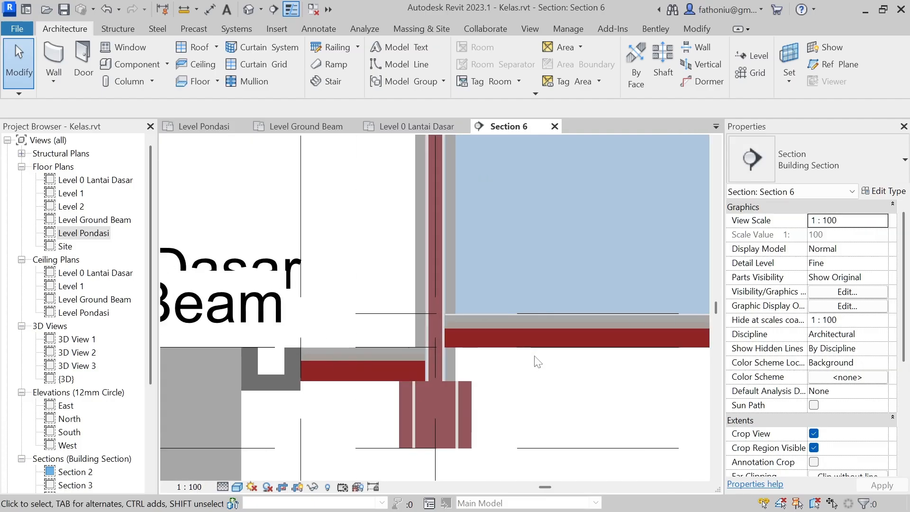
scroll(537, 361, up, 2)
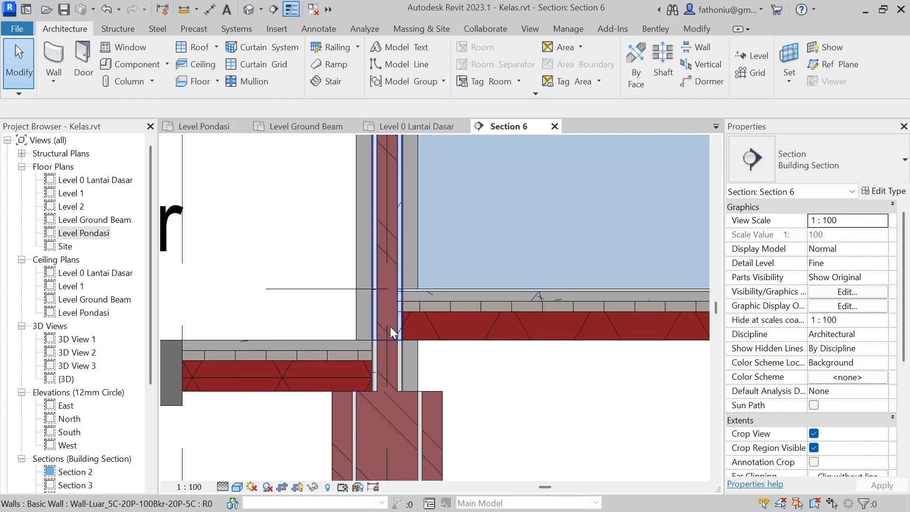
scroll(395, 322, down, 2)
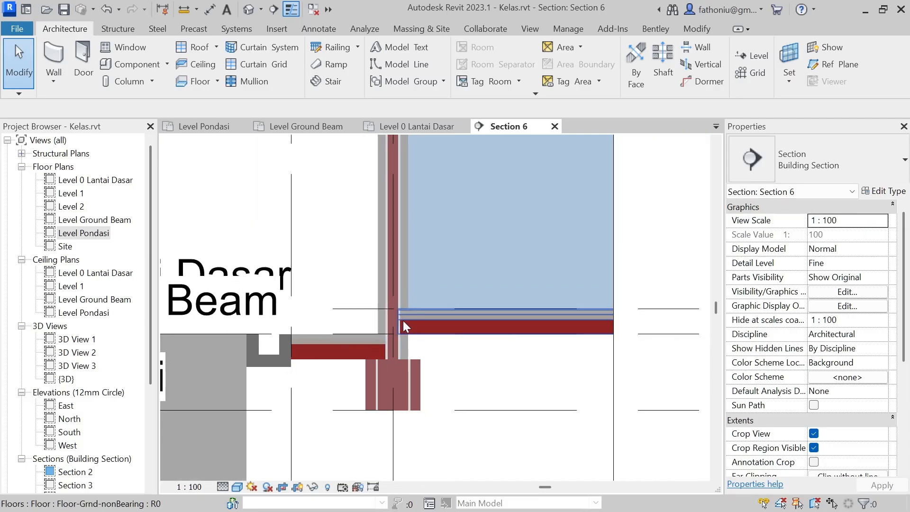
scroll(400, 321, down, 3)
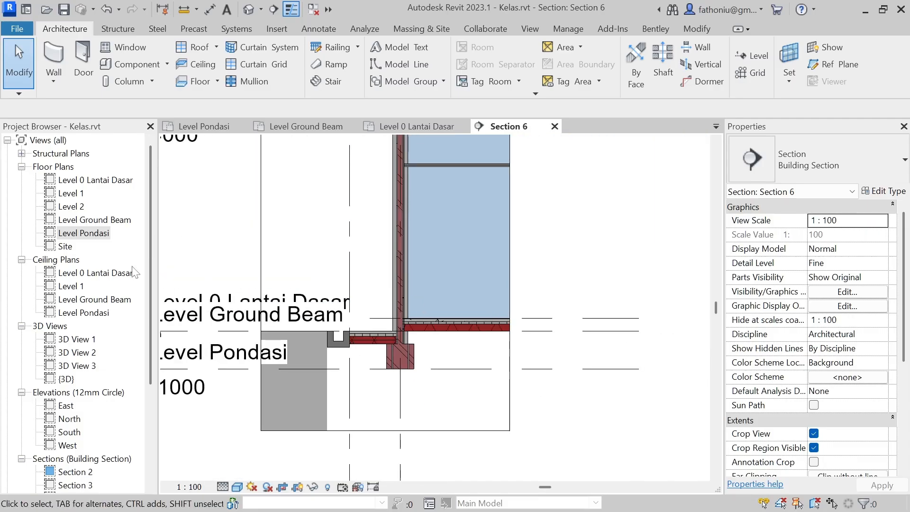
Step: Open the {3D} view and inspect the foundation walls from below the building
scroll(94, 308, down, 4)
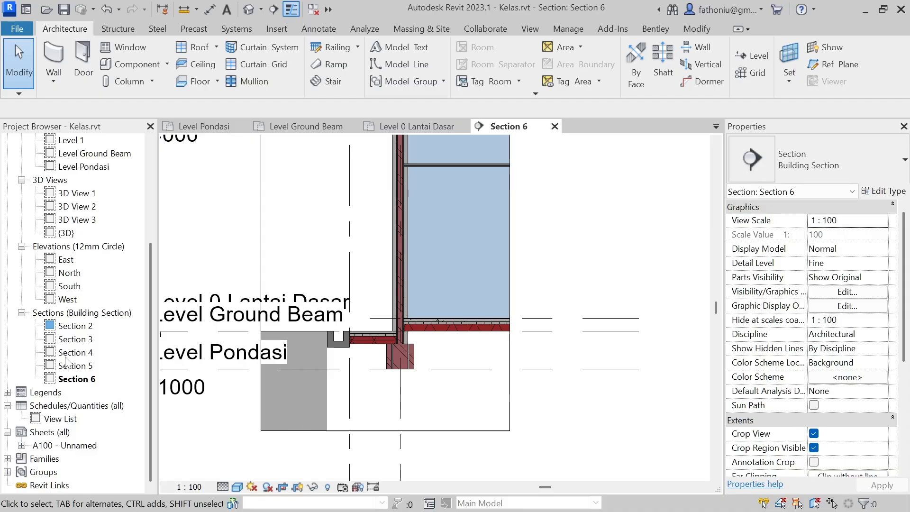
double_click(66, 233)
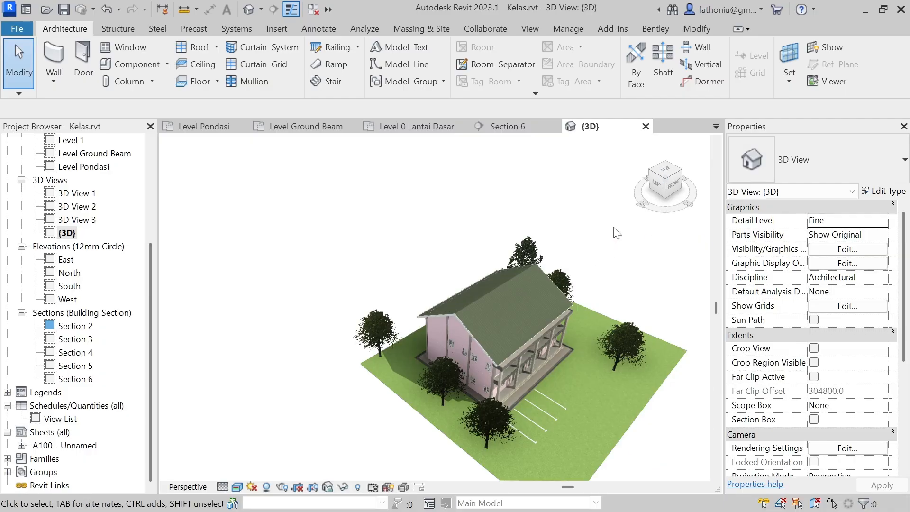
shift+middle_drag(581, 265, 525, 177)
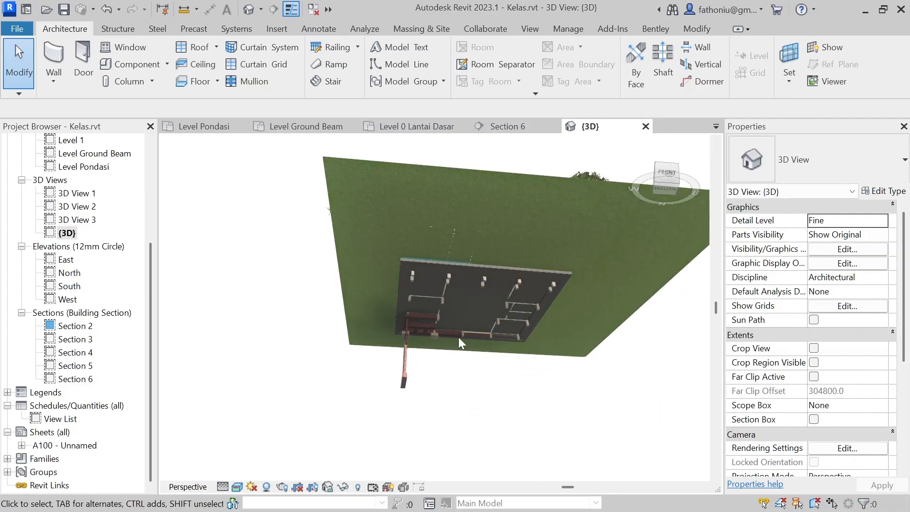
Step: Try to set the base offset of the stacked wall hanging far below the building corner to 0
scroll(419, 375, up, 6)
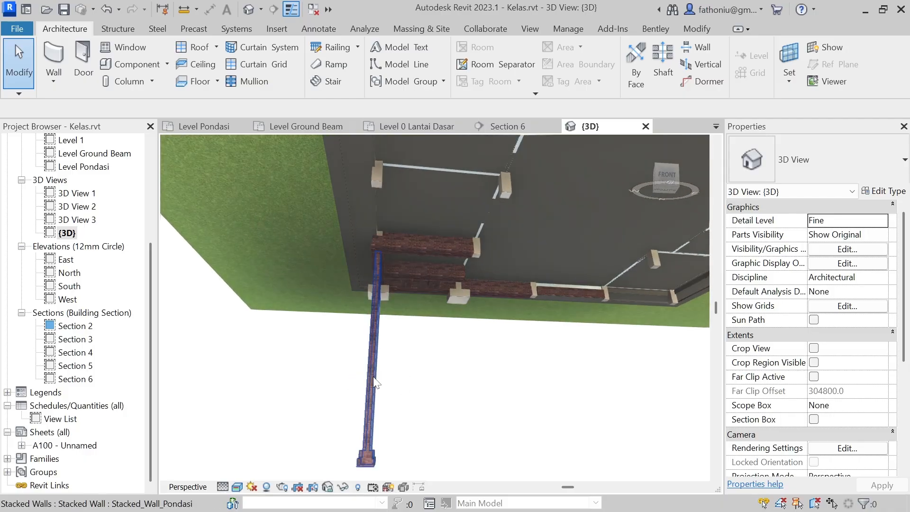
click(370, 380)
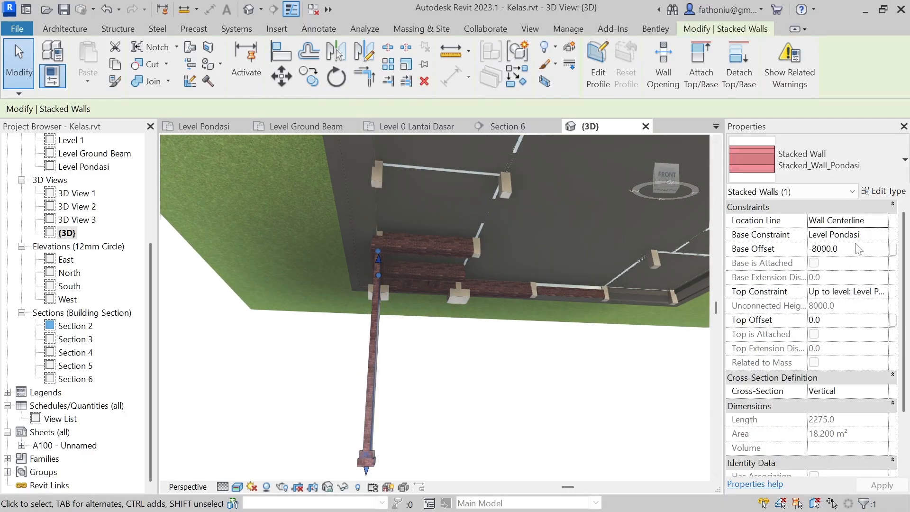
click(843, 250)
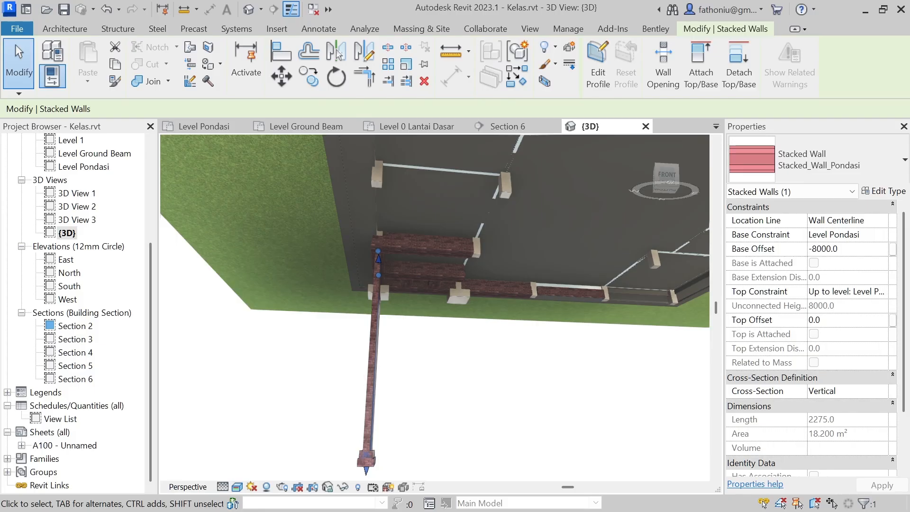
drag(843, 250, 784, 247)
text(0)
click(879, 486)
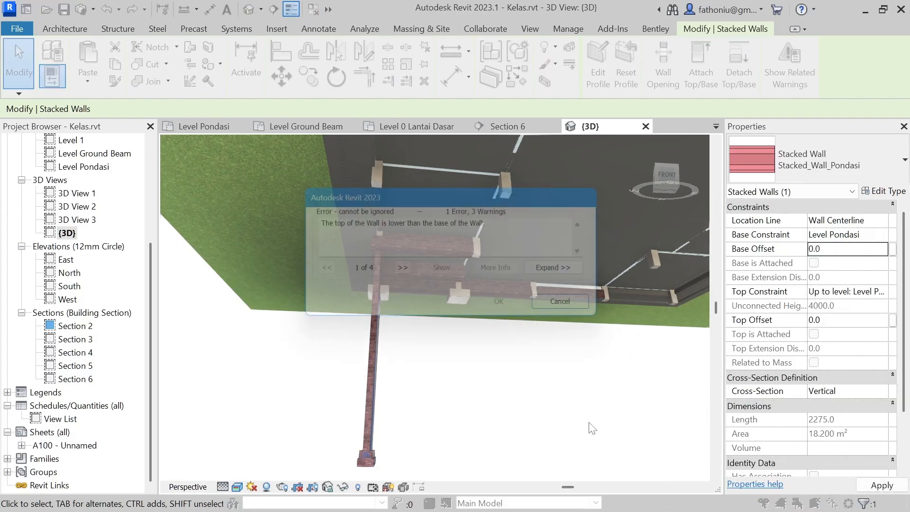
click(580, 310)
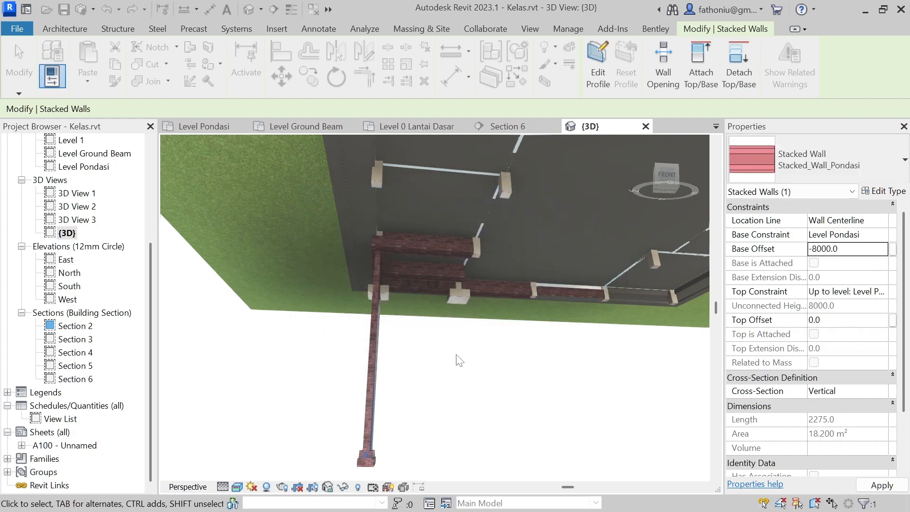
click(443, 392)
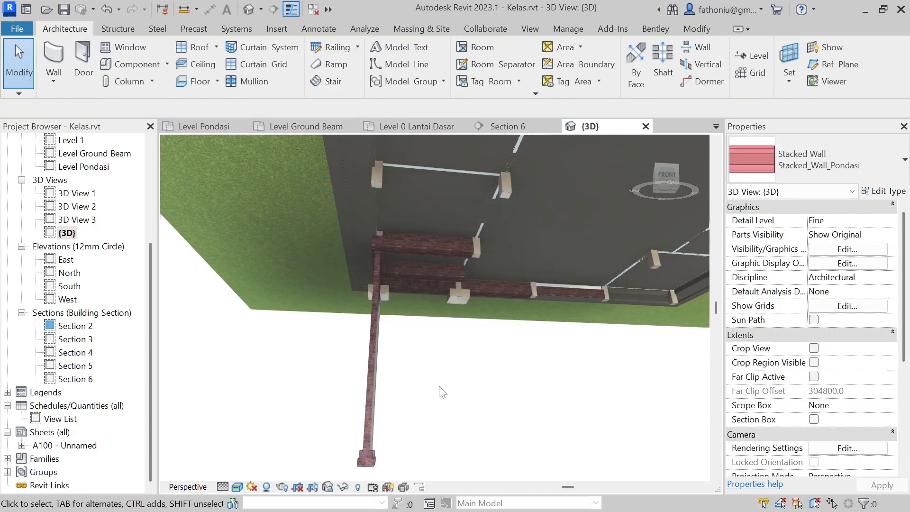
Step: Delete the stacked walls that hang far below the building at the corner
click(382, 397)
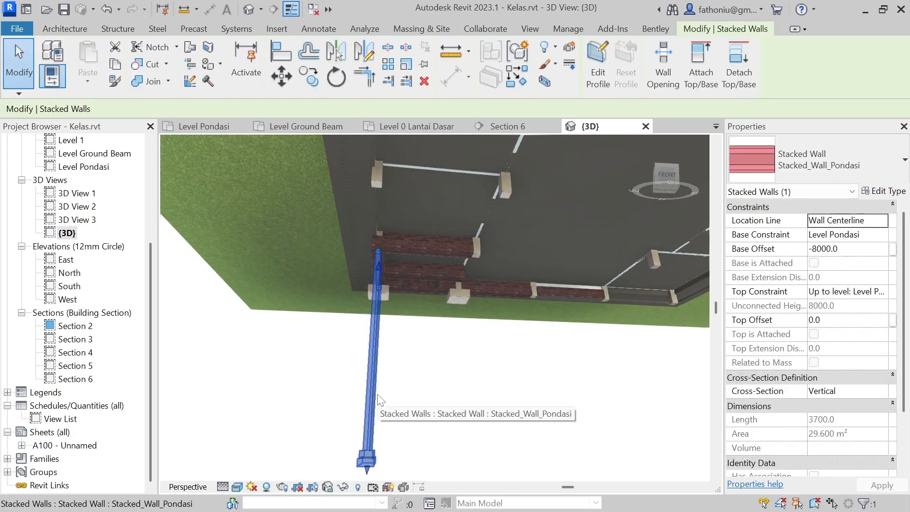
click(440, 406)
scroll(511, 365, down, 2)
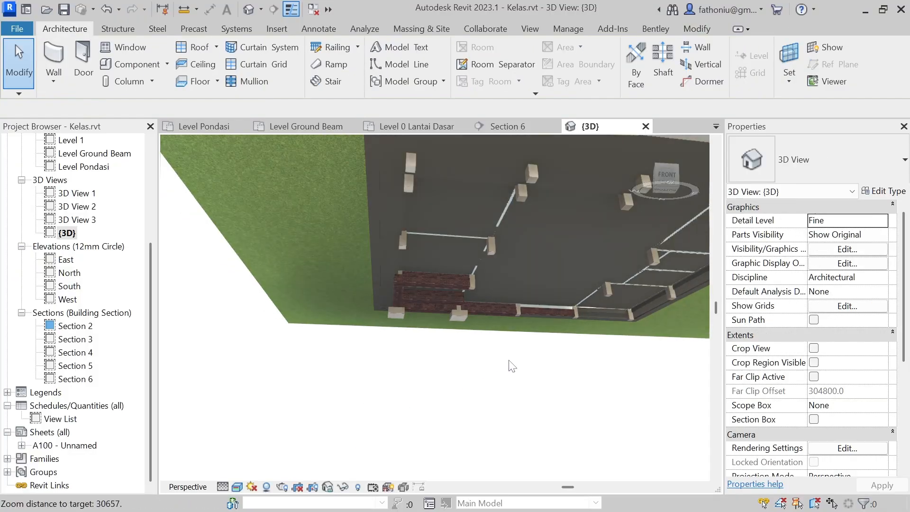
Step: Inspect the brick foundation walls from below where they meet the columns and footings along the building's edge
scroll(514, 376, up, 5)
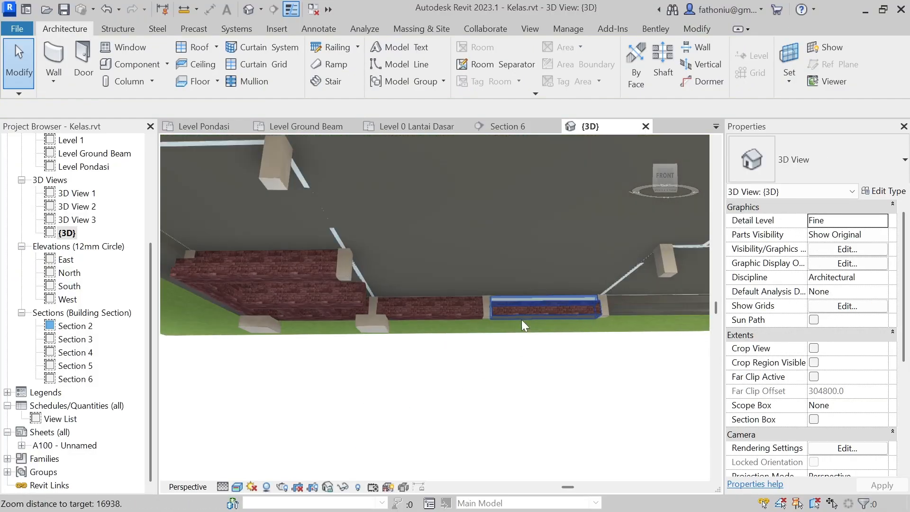
scroll(511, 299, up, 5)
shift+middle_drag(510, 282, 471, 313)
scroll(480, 263, up, 1)
scroll(481, 265, up, 1)
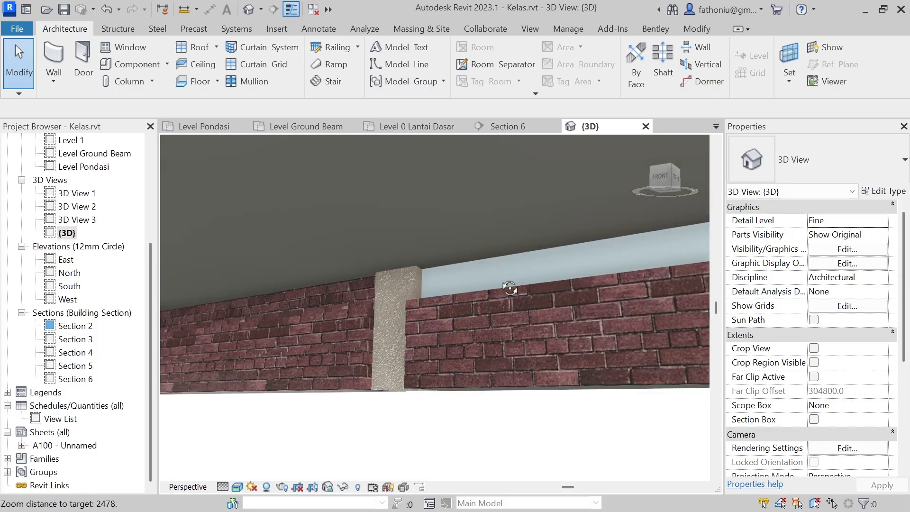
scroll(499, 278, up, 3)
scroll(448, 313, down, 3)
shift+middle_drag(443, 316, 434, 320)
middle_drag(370, 345, 447, 355)
scroll(438, 345, down, 3)
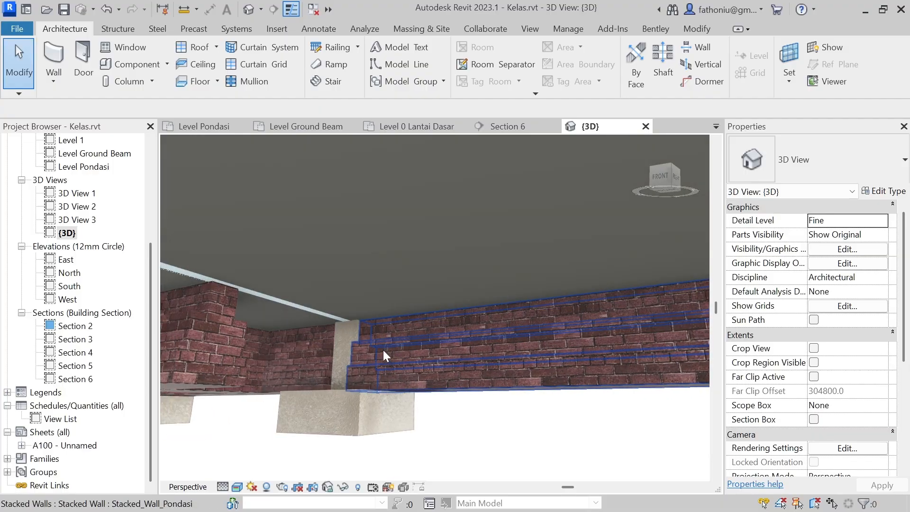
scroll(383, 348, up, 6)
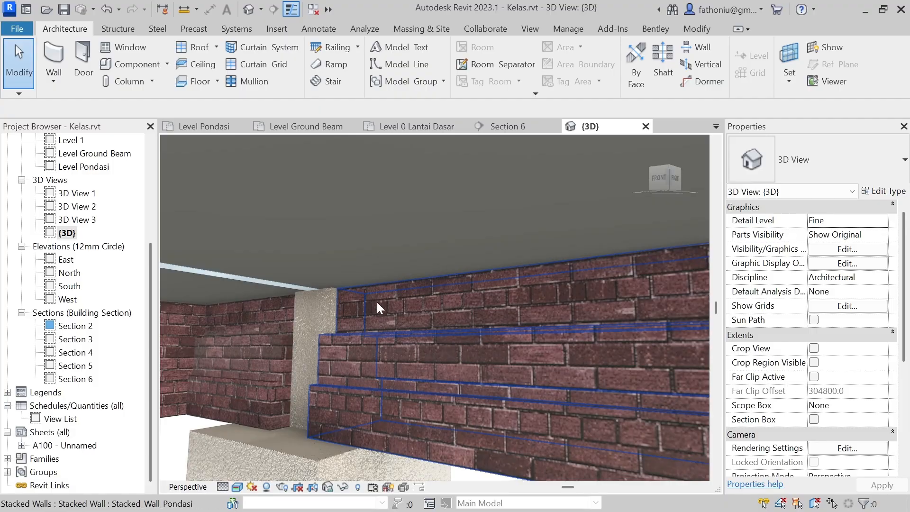
scroll(384, 323, down, 8)
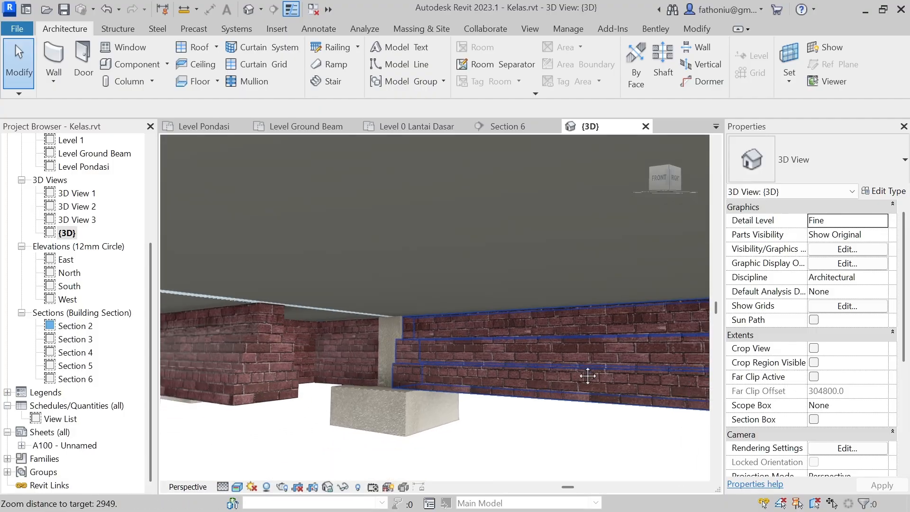
Step: Inspect the three-tier stepped profile at the free end of the interior Stacked_Wall_Pondasi wall
mouse_move(461, 366)
shift+middle_down()
mouse_move(587, 361)
mouse_move(490, 343)
mouse_move(512, 358)
mouse_move(463, 349)
shift+middle_up()
scroll(553, 326, up, 2)
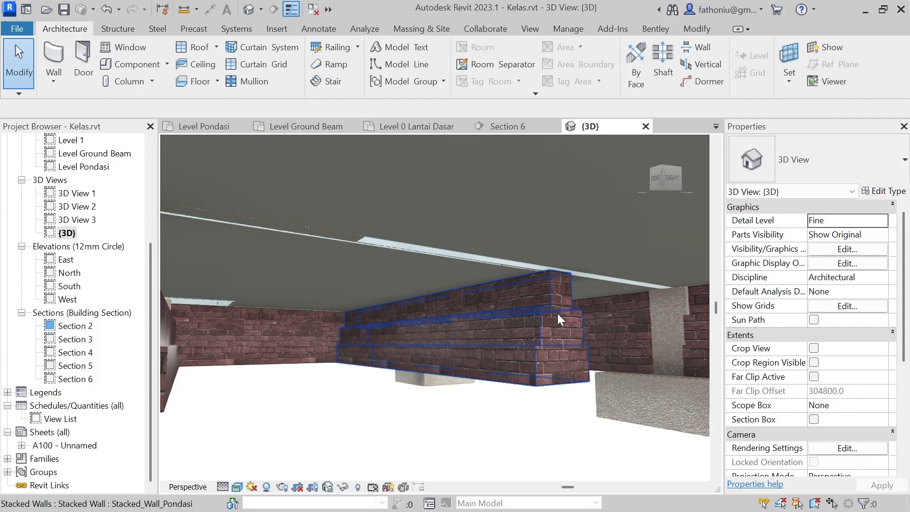
scroll(549, 340, down, 3)
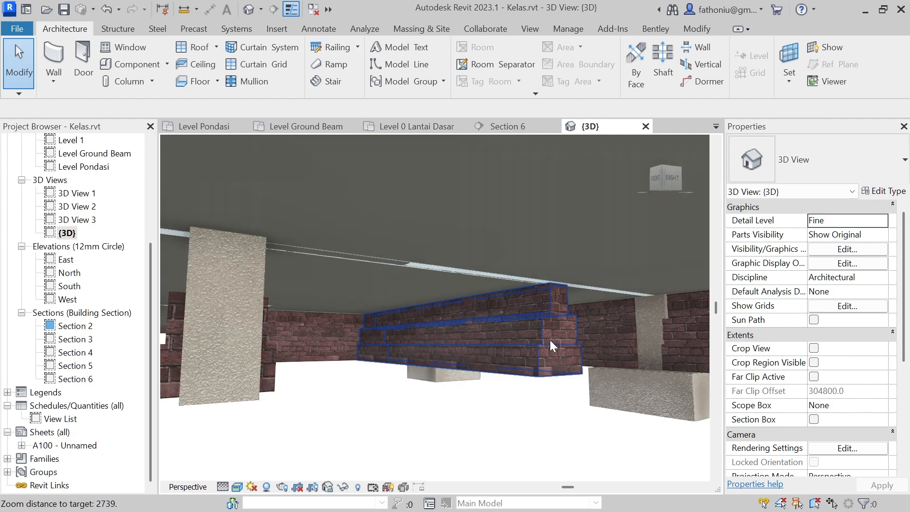
scroll(559, 316, up, 3)
shift+middle_drag(574, 320, 533, 330)
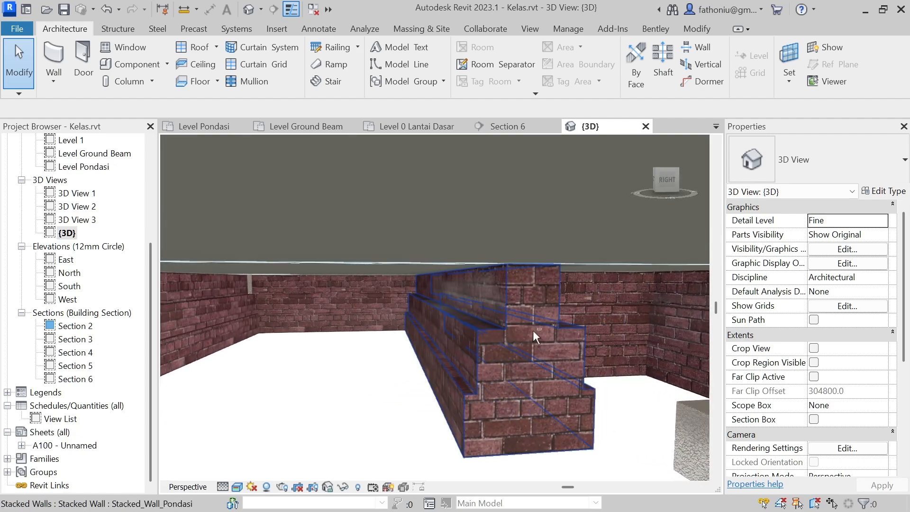
Step: Examine the junction of the Stacked_Wall_Pondasi and Stacked_Wall_Pondasi 2 walls at the column from below
shift+middle_drag(624, 357, 533, 286)
scroll(631, 337, down, 4)
shift+middle_drag(631, 337, 503, 252)
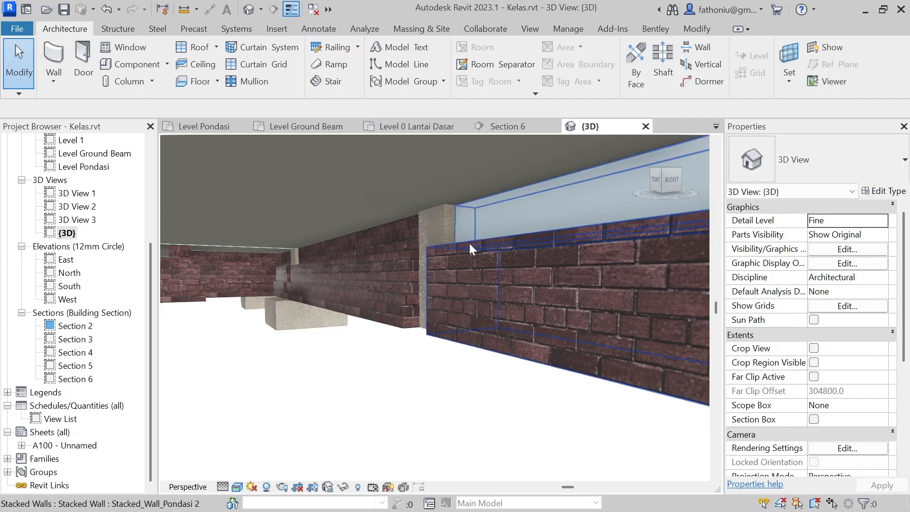
click(472, 345)
key(Delete)
mouse_move(489, 382)
shift+middle_down()
mouse_move(500, 384)
mouse_move(486, 378)
mouse_move(492, 385)
shift+middle_up()
shift+middle_drag(432, 380, 450, 382)
scroll(335, 337, up, 3)
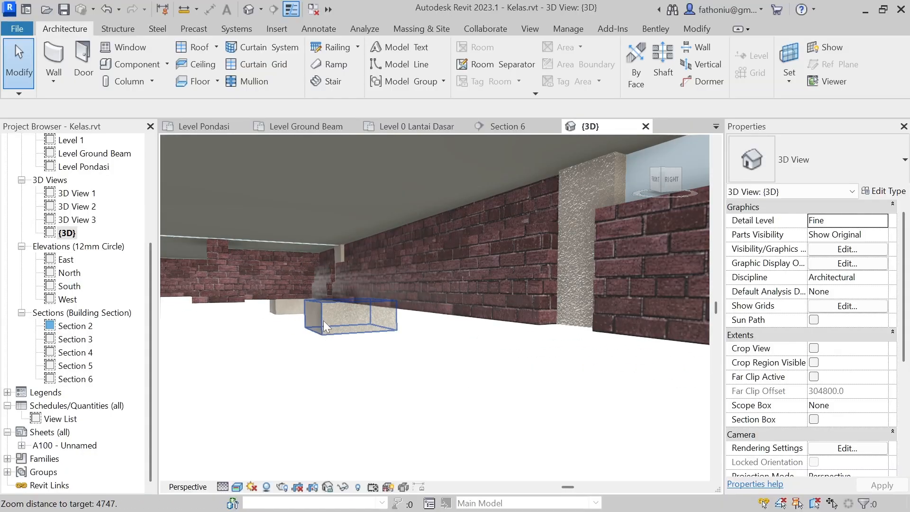
scroll(491, 362, down, 1)
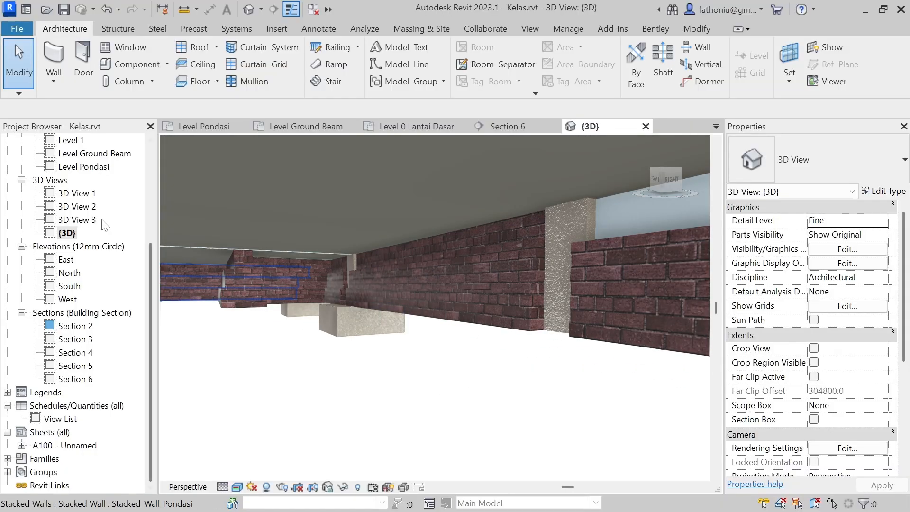
Step: Open the Level Pondasi floor plan and bring the whole building into view
scroll(99, 181, up, 1)
scroll(99, 181, up, 2)
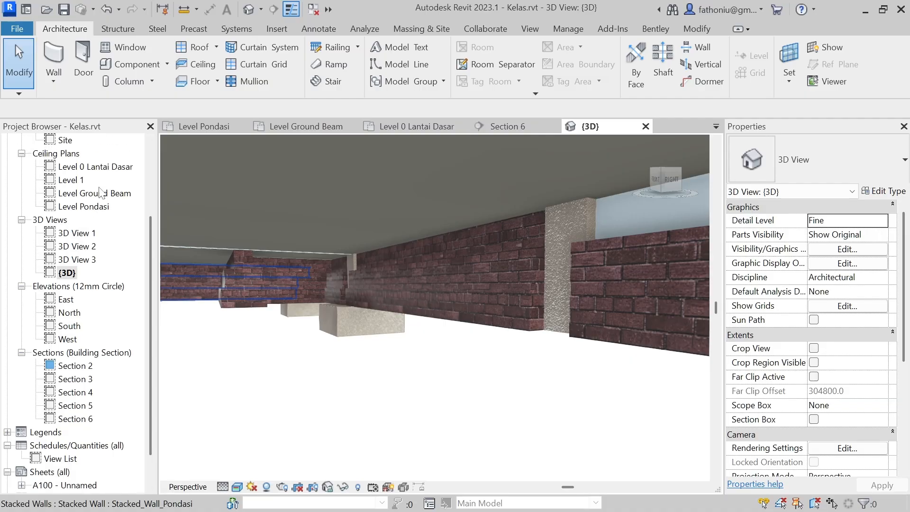
scroll(108, 192, up, 7)
double_click(87, 220)
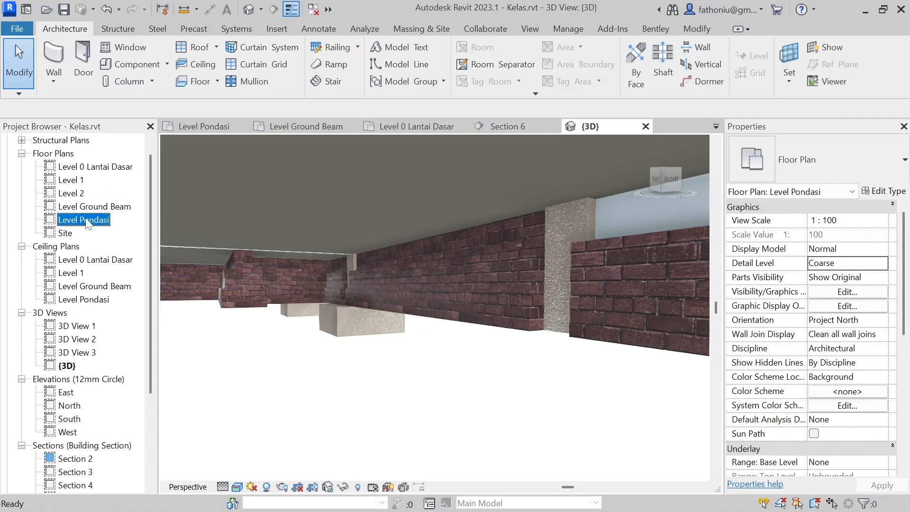
scroll(487, 237, down, 3)
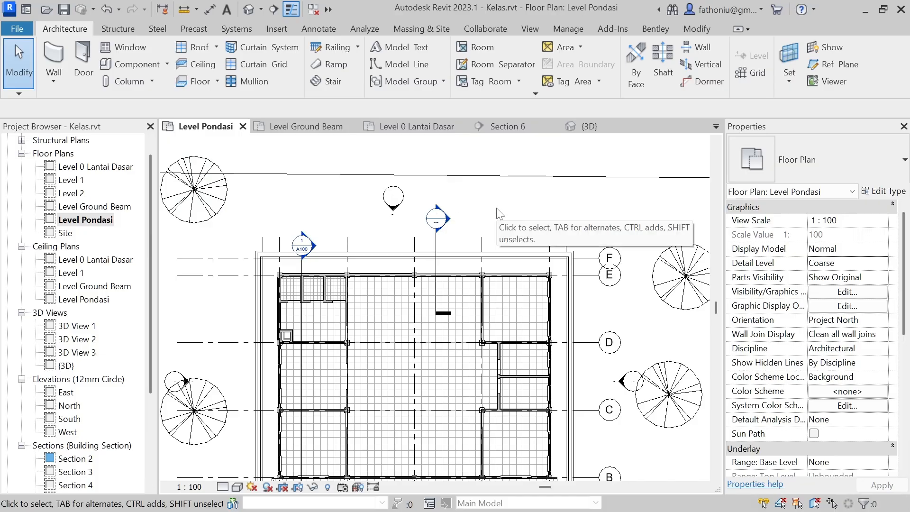
Step: Open the view range of the Level Pondasi plan, keep Level Above as the top, and set the cut plane offset to 500
key(v)
key(r)
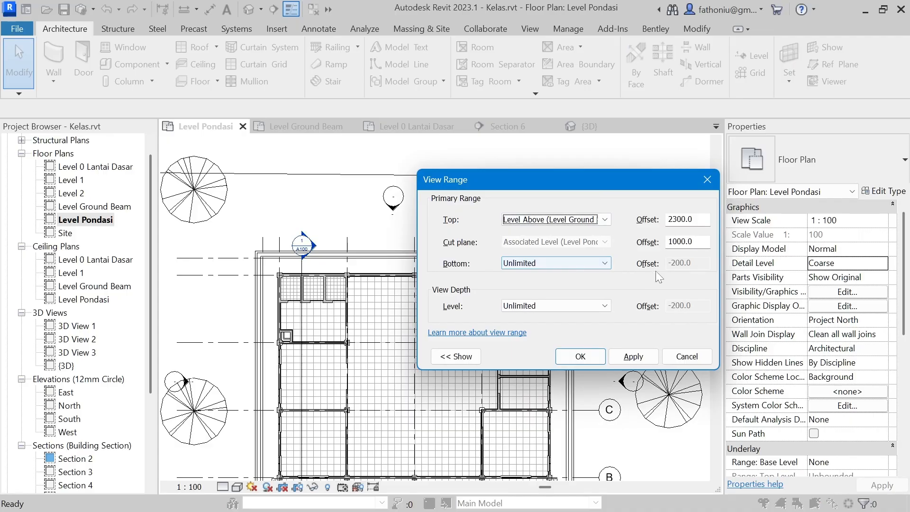
click(604, 220)
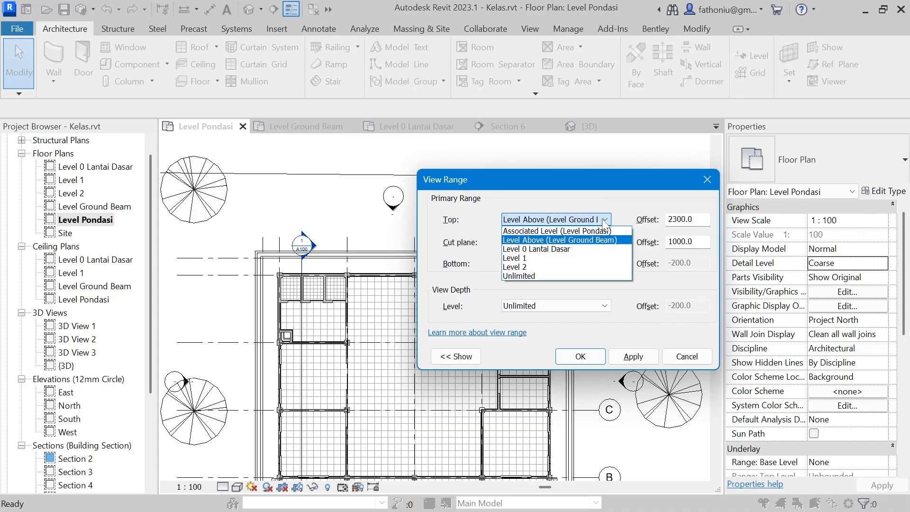
click(604, 221)
click(604, 221)
click(596, 240)
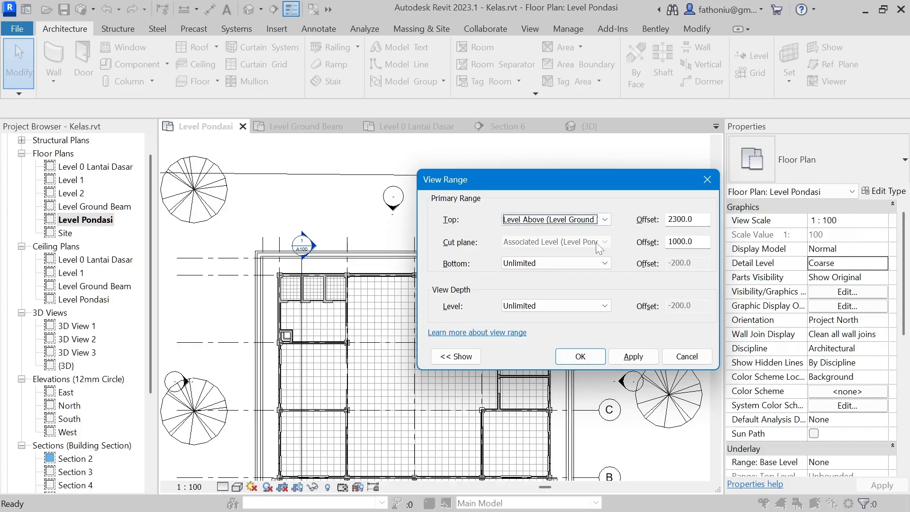
click(678, 242)
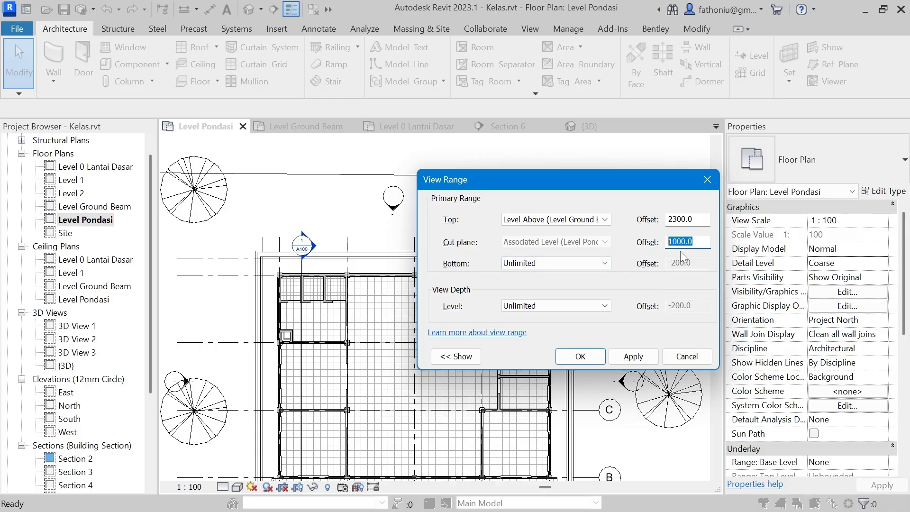
text(500)
Step: Set the view range's bottom and view depth to Level Below, apply it, and check the foundation walls in the plan
click(606, 264)
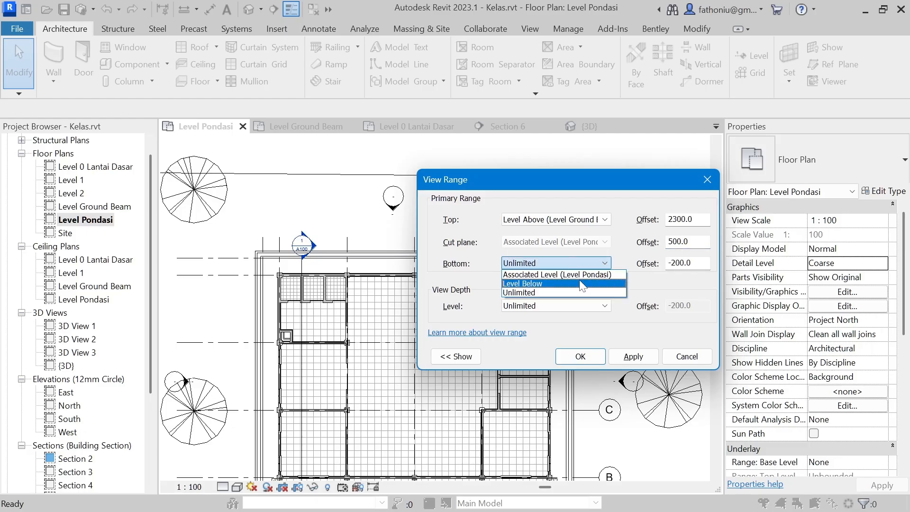
click(544, 284)
click(604, 305)
click(565, 328)
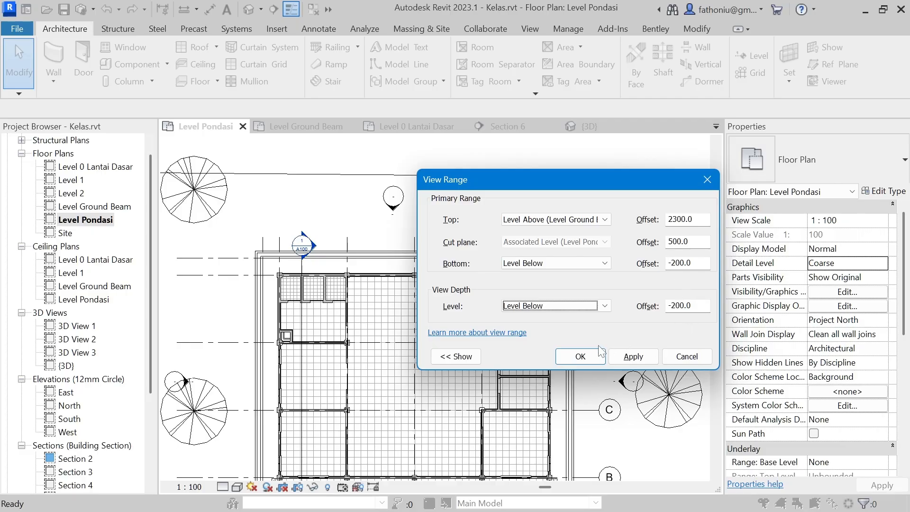
click(633, 356)
drag(566, 182, 659, 194)
click(671, 357)
scroll(372, 273, up, 5)
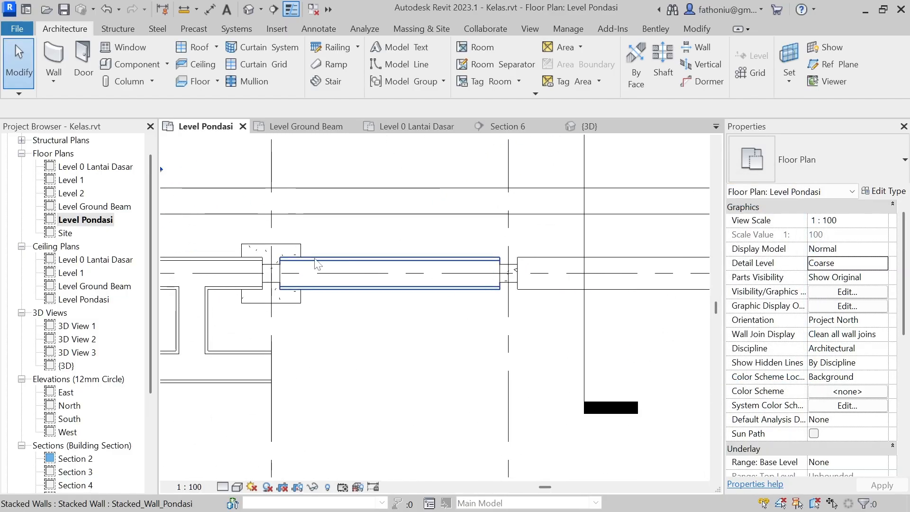
scroll(323, 288, down, 1)
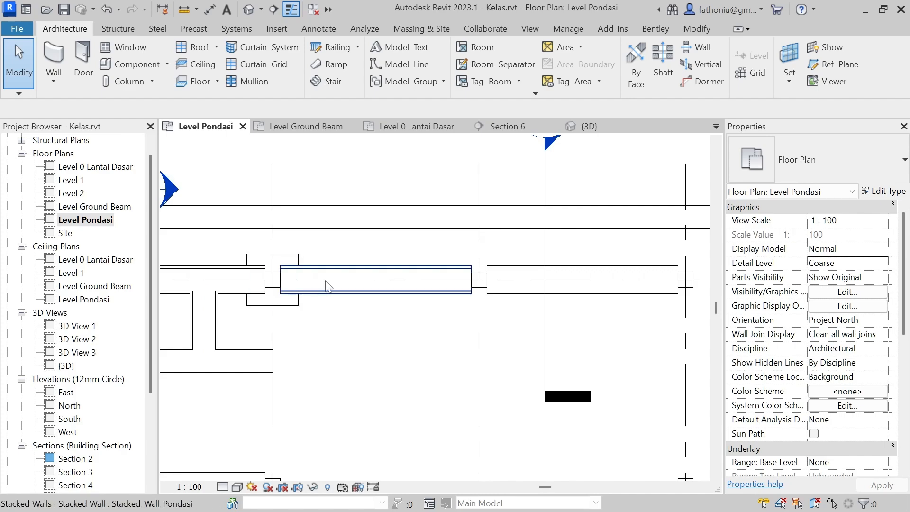
scroll(331, 279, down, 2)
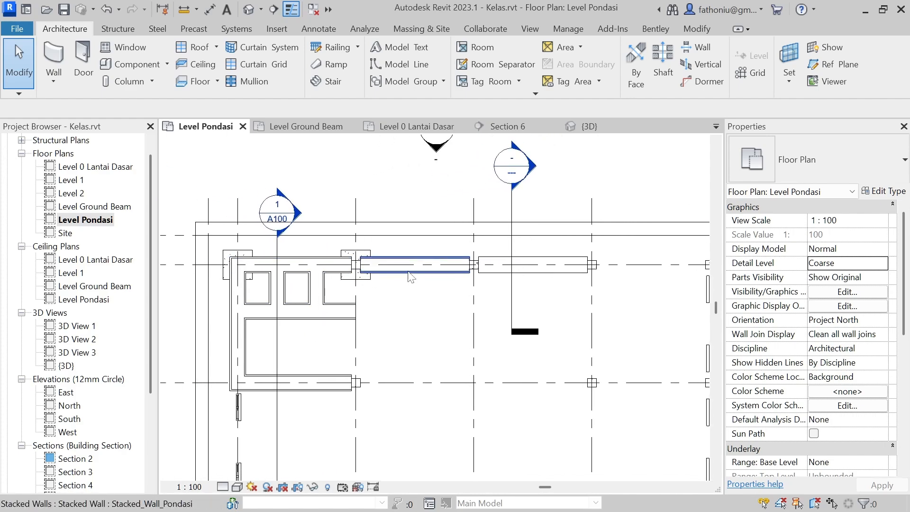
Step: Set the bottom and view depth offsets of the Level Pondasi plan's view range to -100
key(v)
key(r)
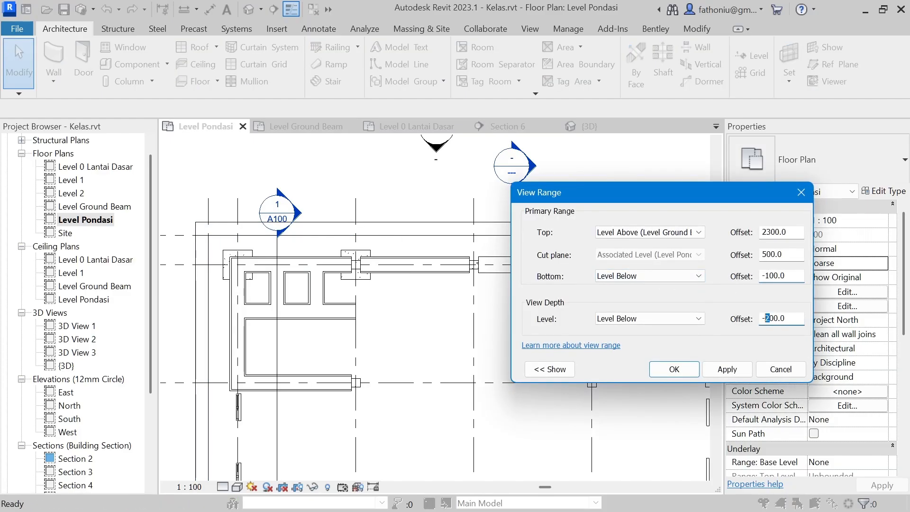
click(726, 369)
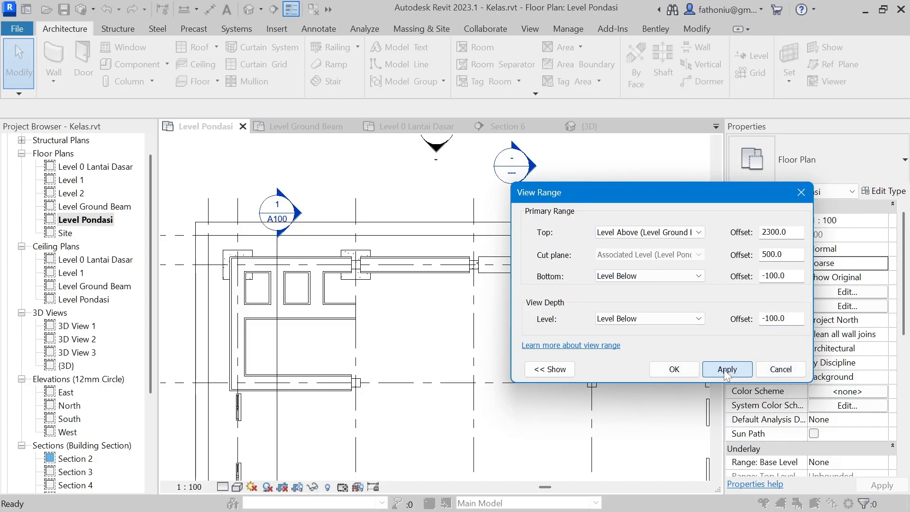
click(673, 369)
middle_drag(450, 275, 428, 286)
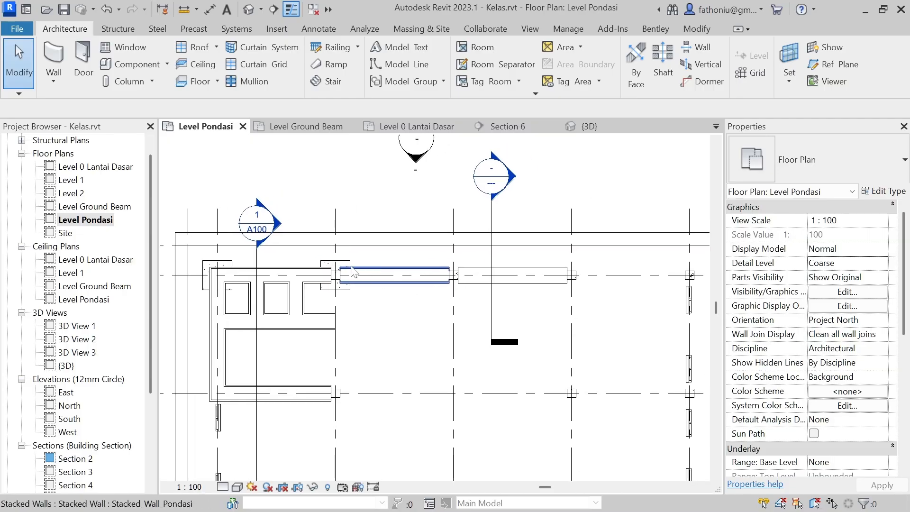
middle_drag(370, 258, 319, 251)
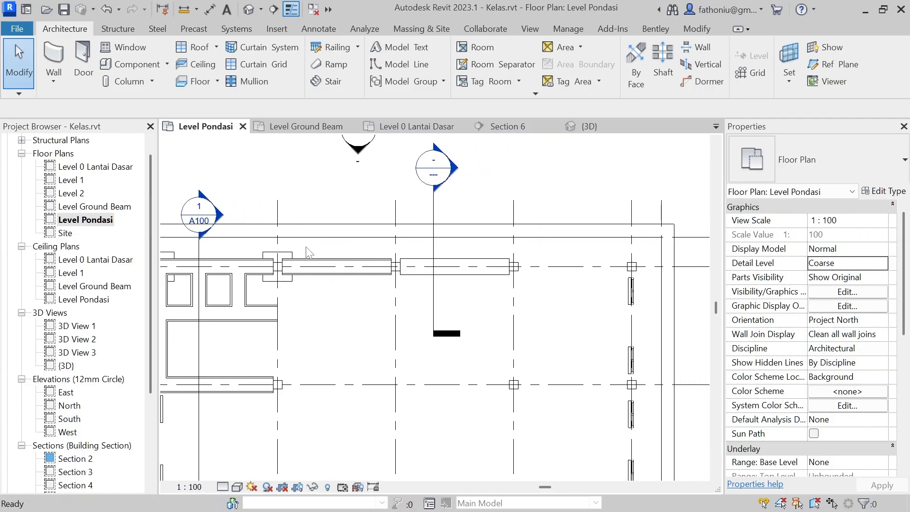
Step: Start placing a structural isolated foundation and list the available Pad Foundation-Rectangular types
click(124, 27)
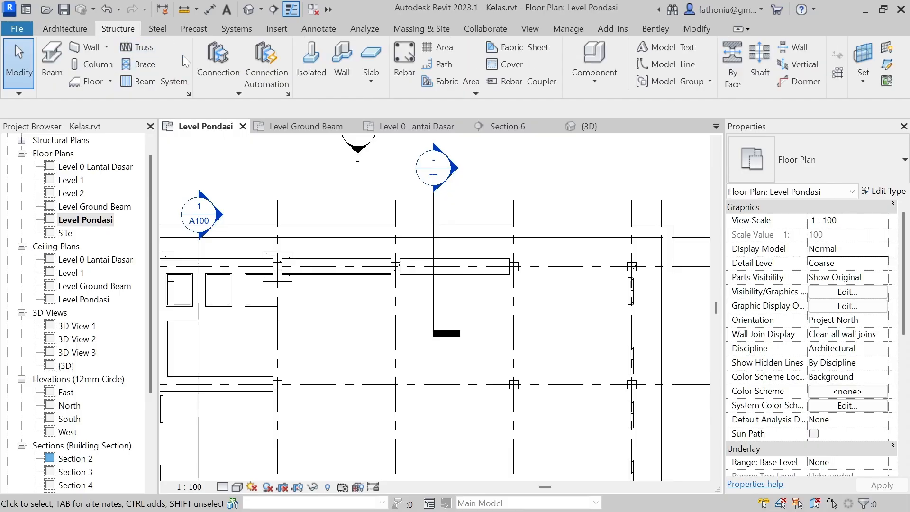
click(312, 67)
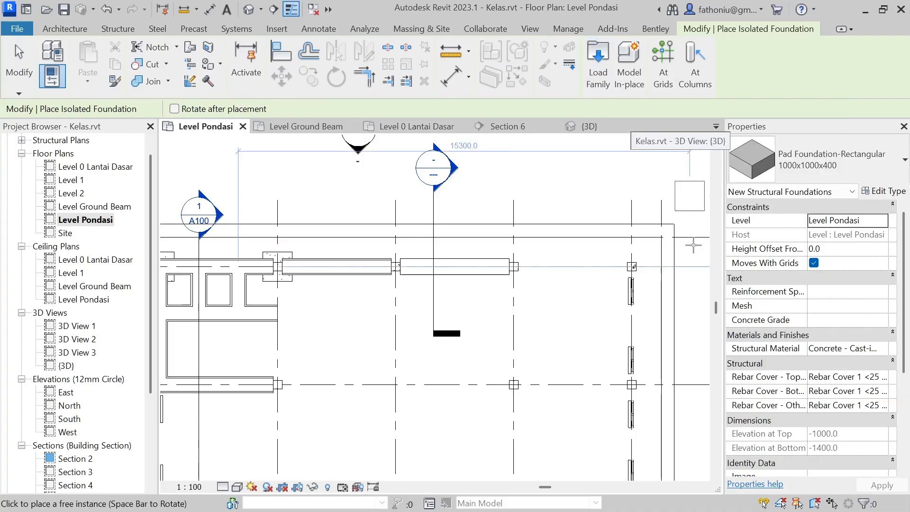
click(898, 169)
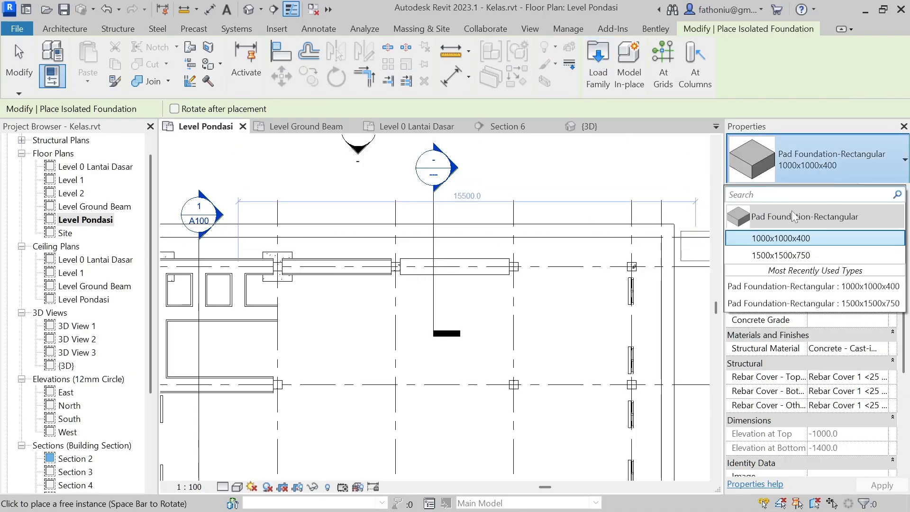
Step: Start loading a foundation family and browse the English library to the UK Structural Foundations folder
click(607, 71)
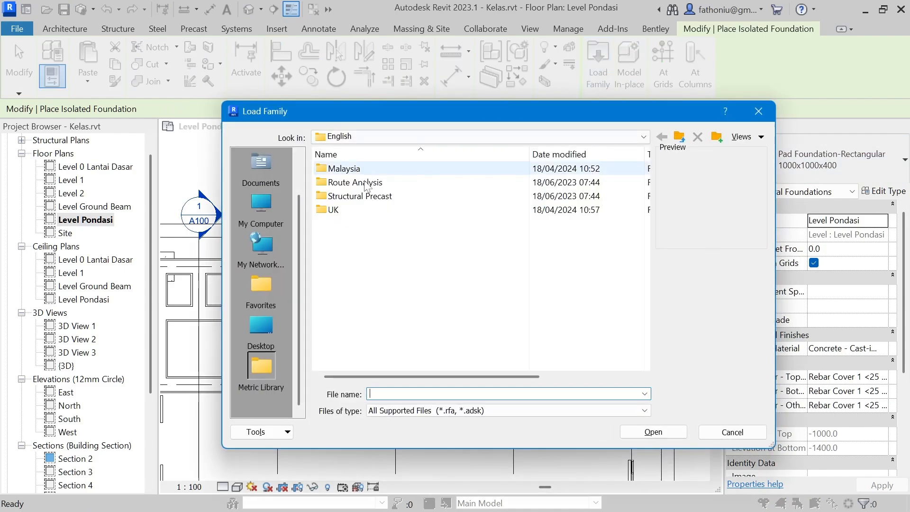
double_click(337, 212)
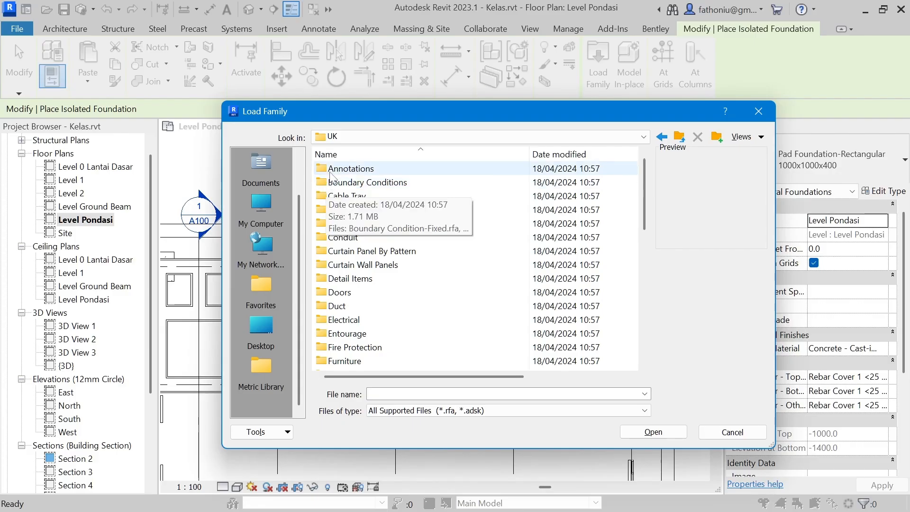
scroll(334, 173, down, 3)
scroll(334, 173, down, 6)
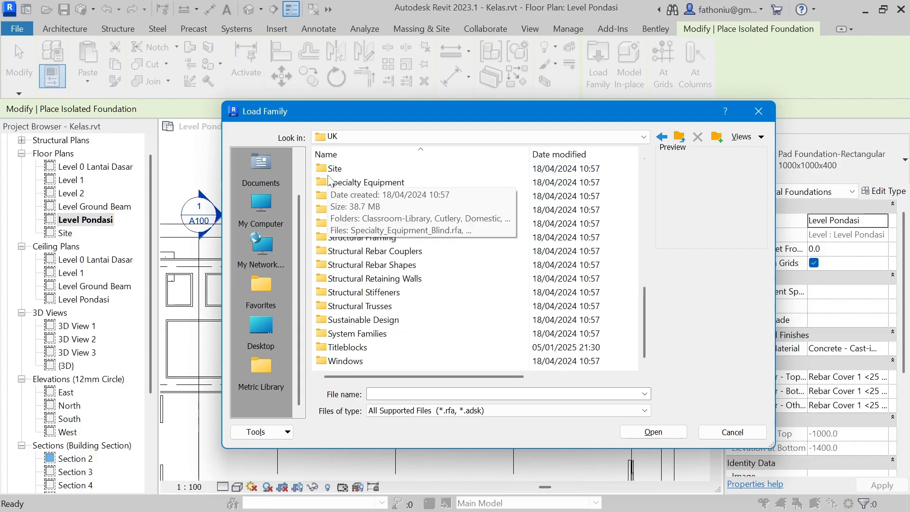
scroll(345, 161, up, 2)
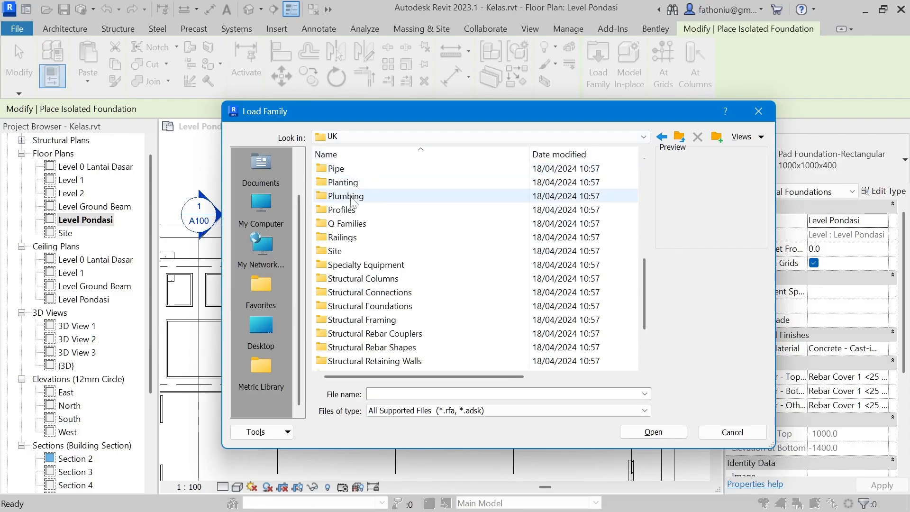
scroll(346, 213, down, 2)
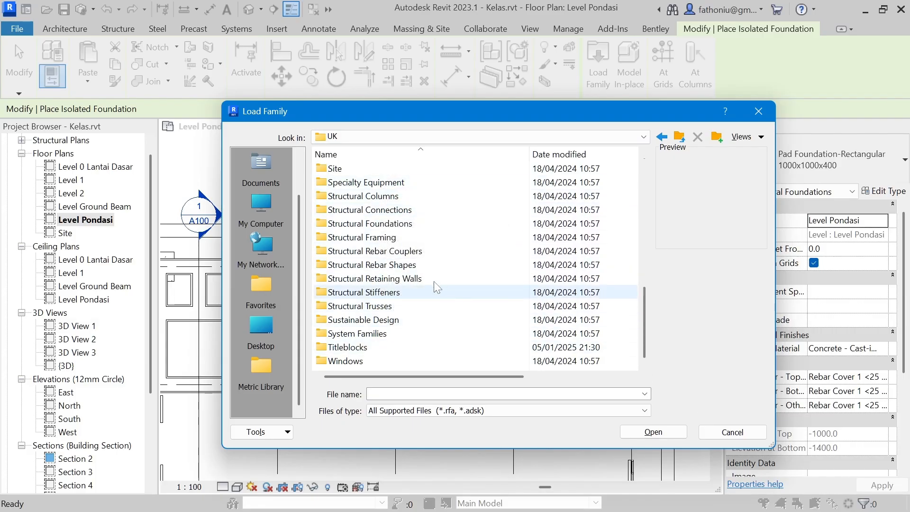
double_click(391, 225)
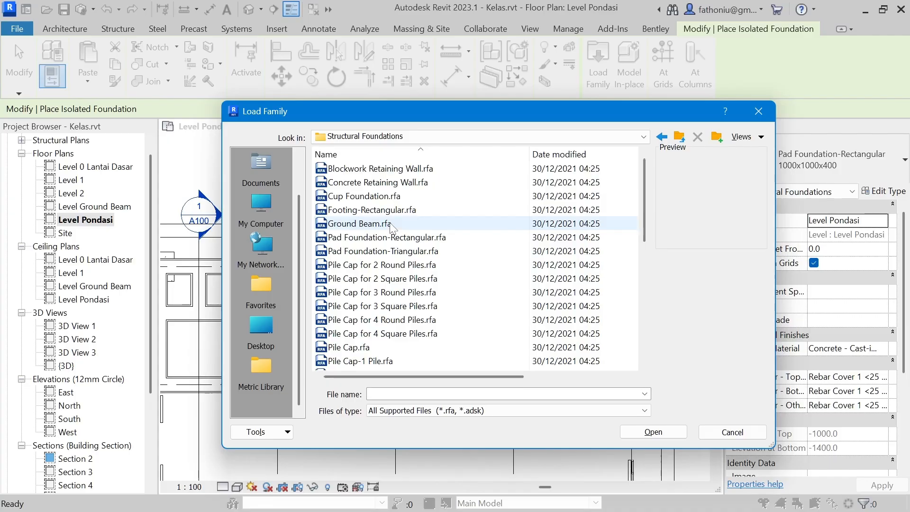
Step: Preview the Concrete Retaining Wall, Cup Foundation, Ground Beam, Pile Cap for 2 Square Piles and Pad Foundation-Rectangular families, then close without loading any
click(365, 183)
click(364, 196)
click(360, 223)
click(355, 278)
click(360, 239)
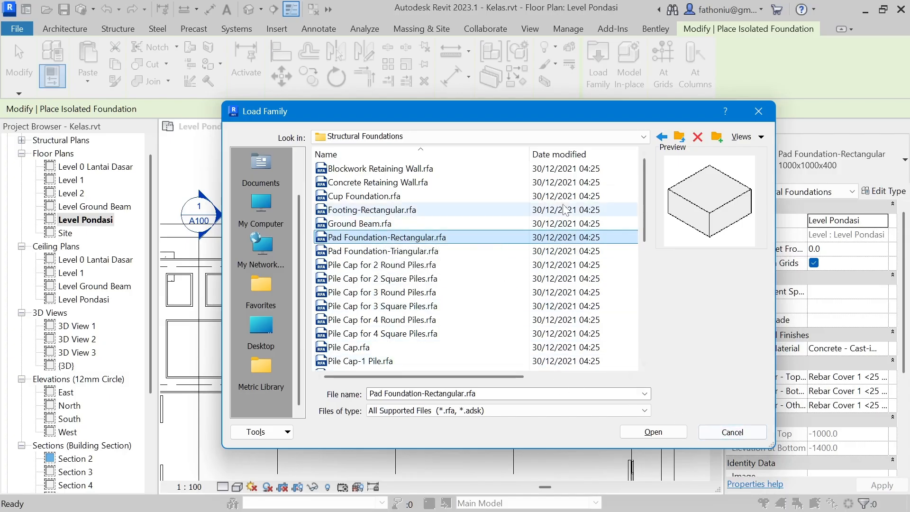
click(749, 438)
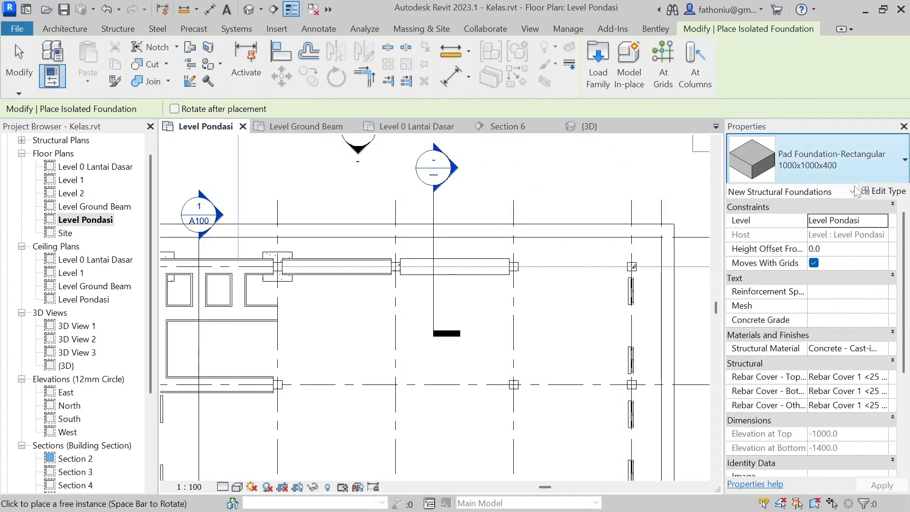
Step: Review the type properties of the 1000x1000x400 pad foundation and compare it with the 1500x1500x750 type
click(884, 191)
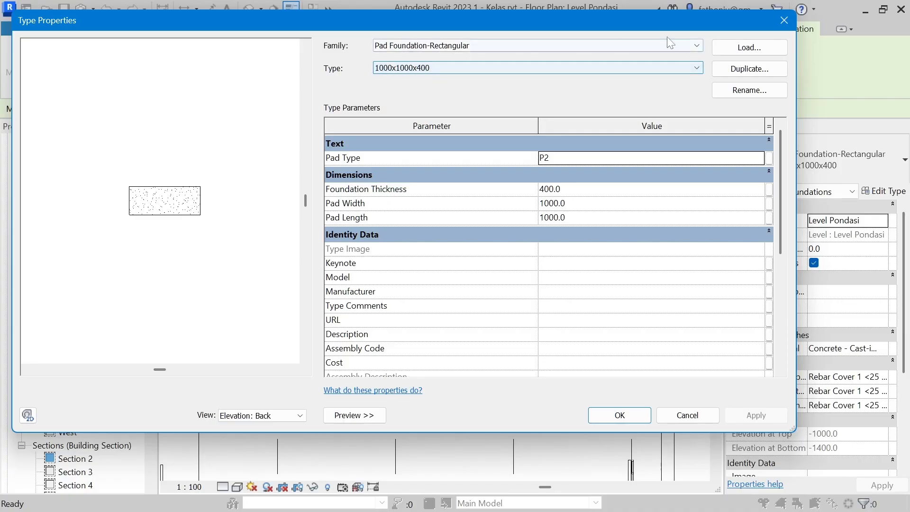
click(784, 20)
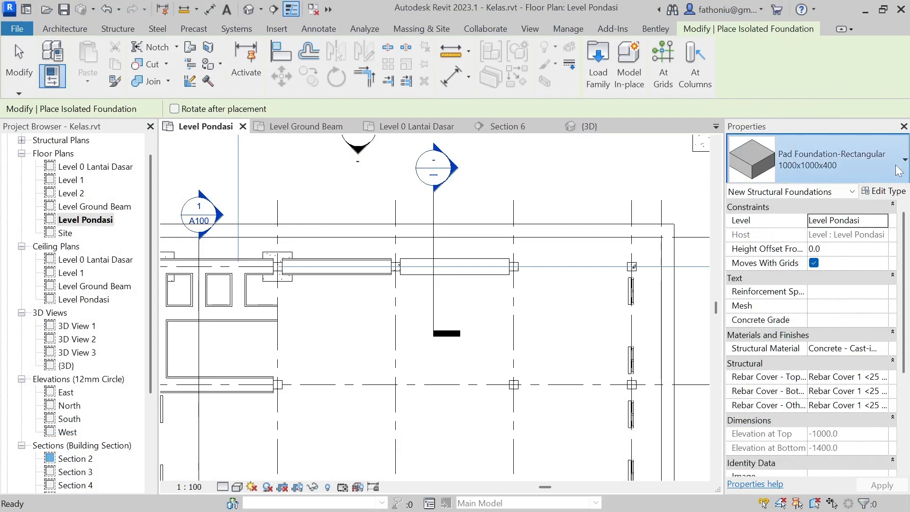
click(899, 171)
mouse_move(787, 262)
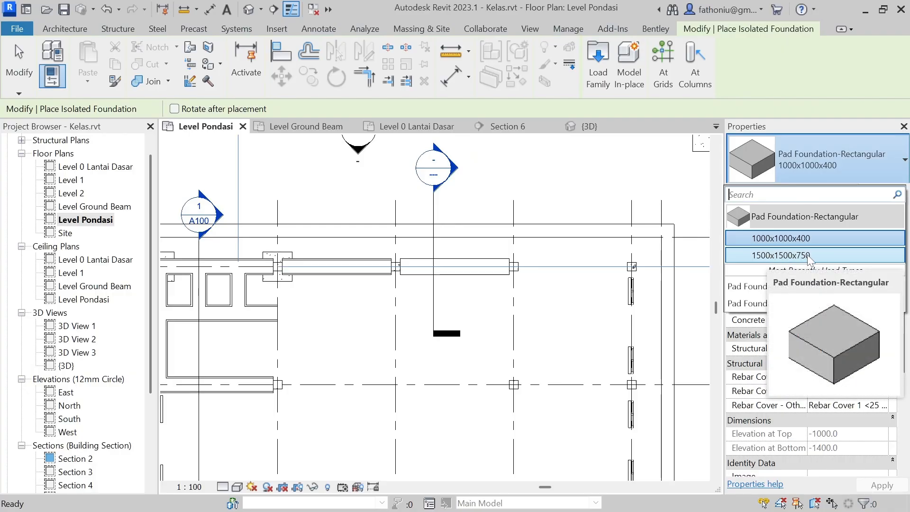
mouse_move(770, 245)
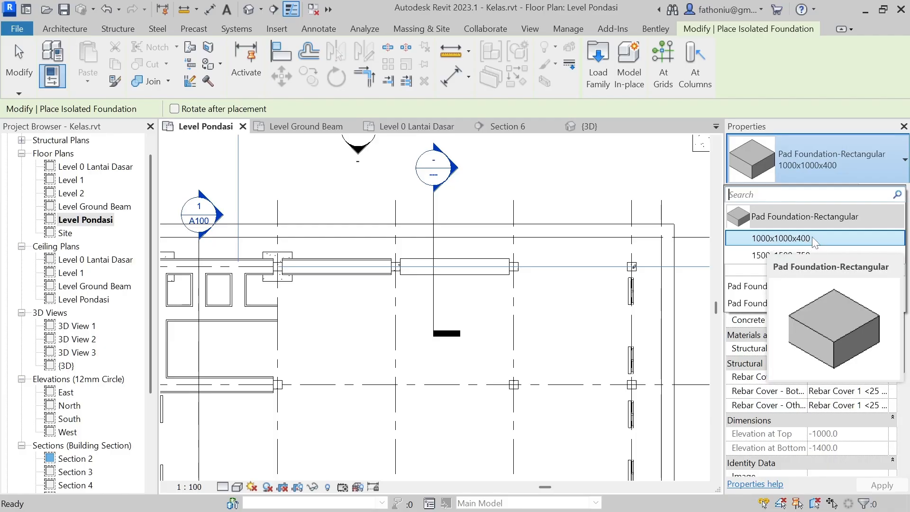
click(842, 167)
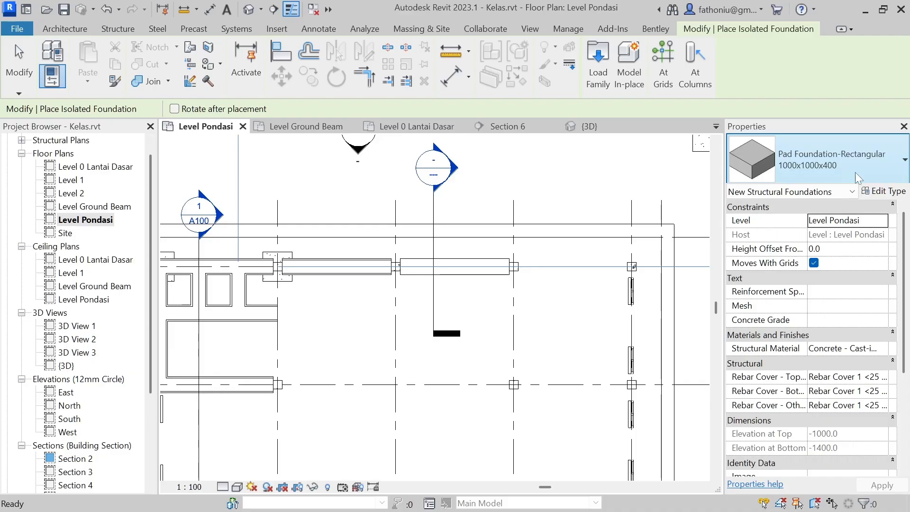
Step: Open the type properties of the 1000x1000x400 Pad Foundation-Rectangular
click(880, 192)
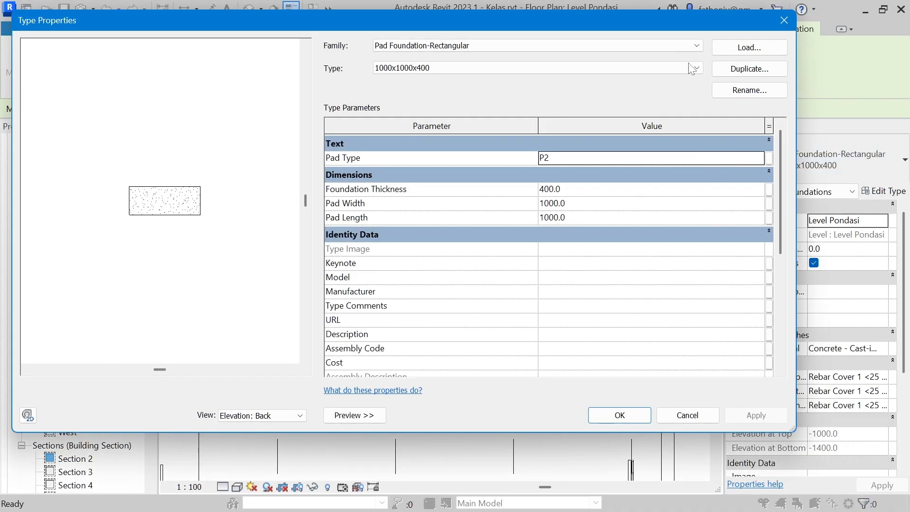
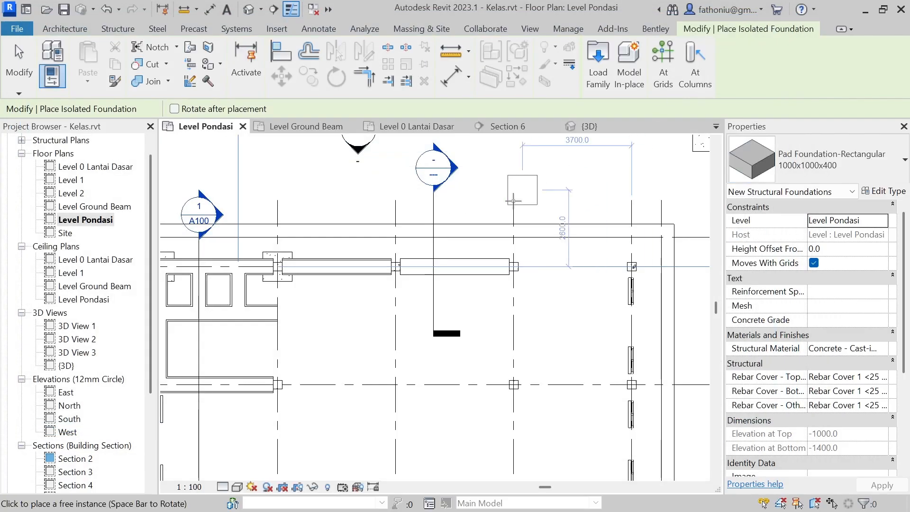
Step: Place 1000x1000x400 rectangular pad foundations where grid E meets grids 4, 5 and 6, and finish placing
click(396, 266)
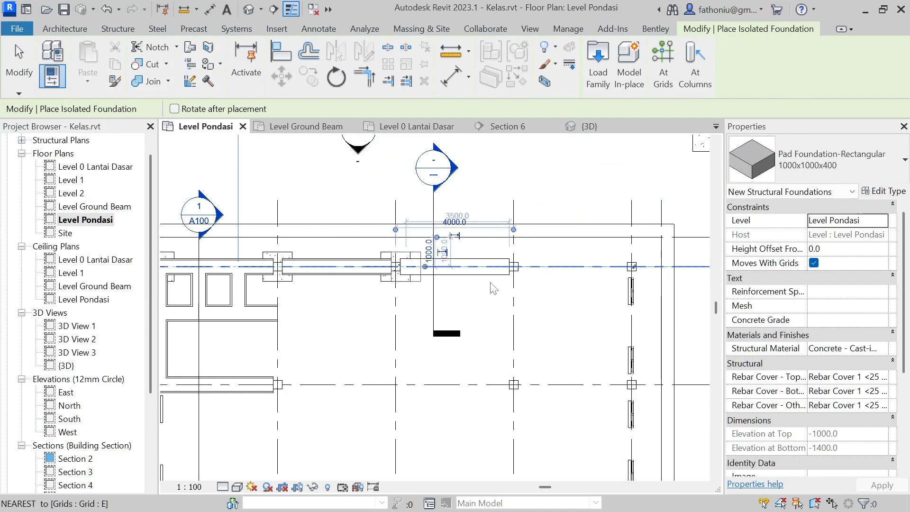
click(514, 266)
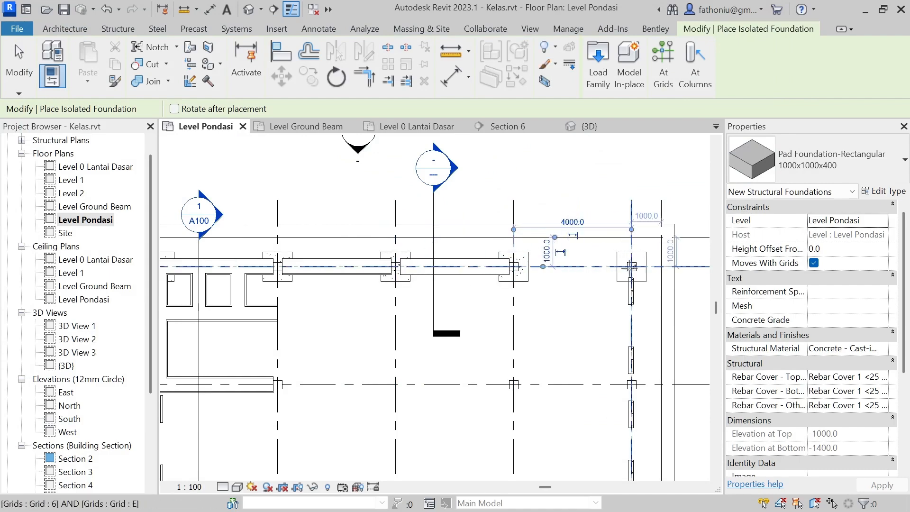
click(616, 271)
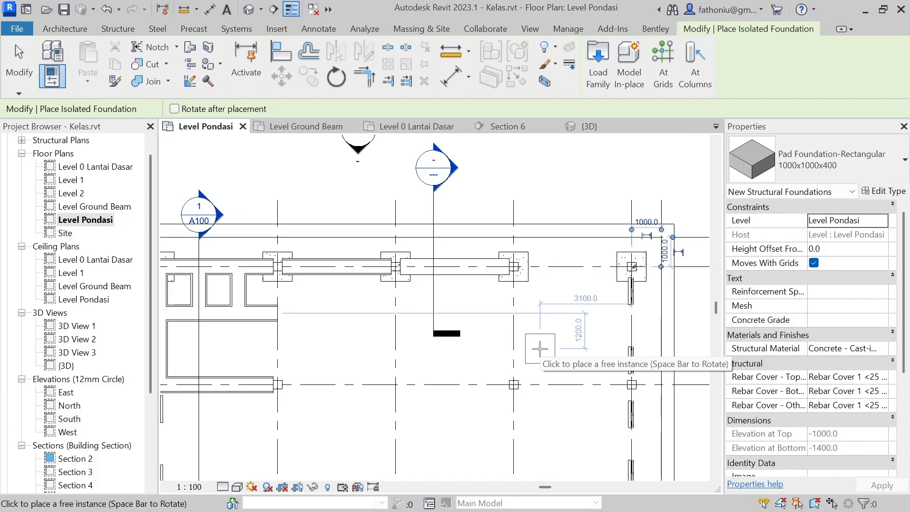
key(Escape)
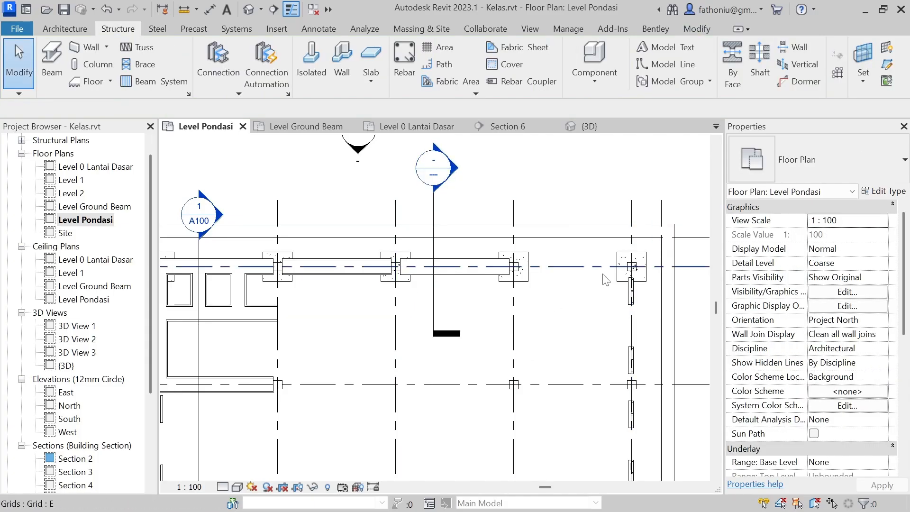
Step: Set the base level of the 300x300mm column at grids 5 and D to Level 0 Lantai Dasar
scroll(535, 281, down, 1)
middle_drag(573, 315, 574, 232)
scroll(514, 279, up, 5)
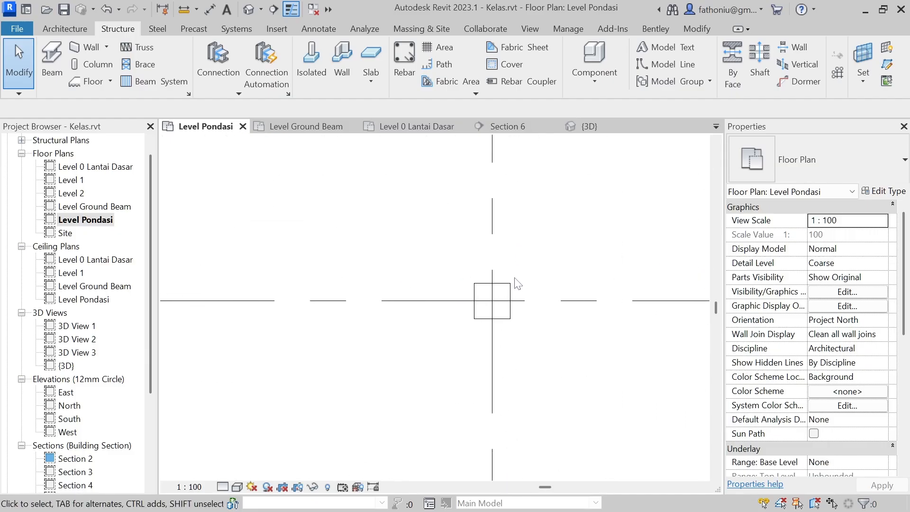
click(511, 292)
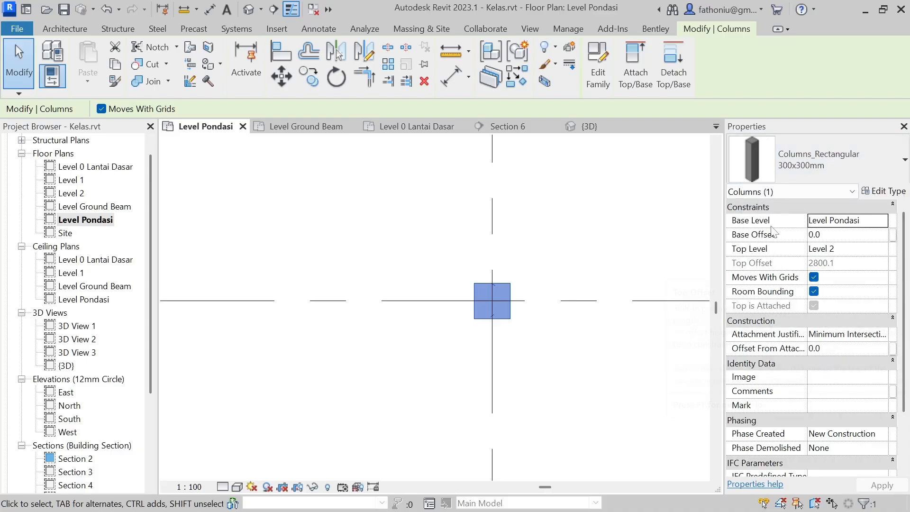
click(881, 223)
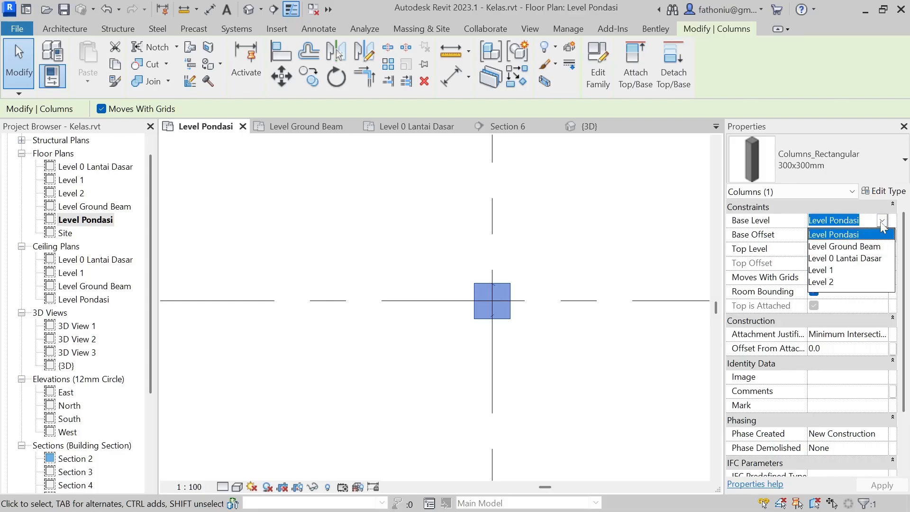
click(860, 258)
click(893, 486)
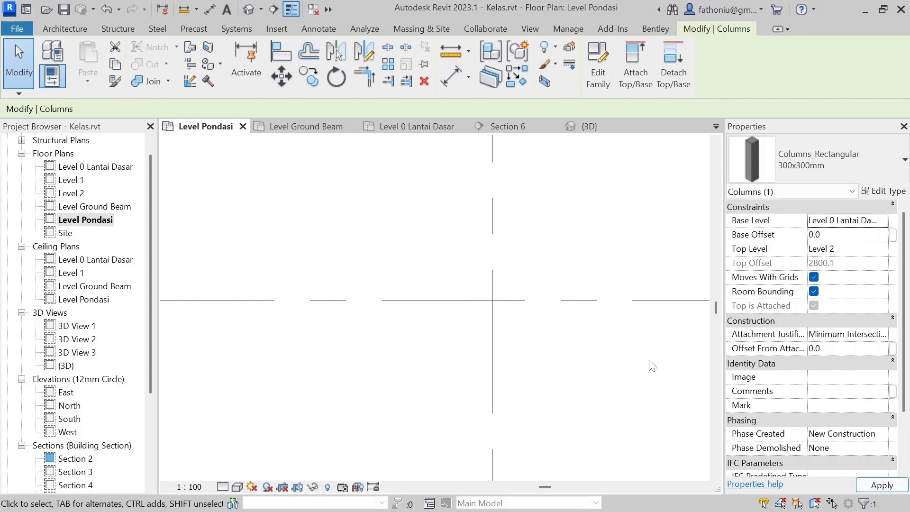
scroll(654, 265, down, 8)
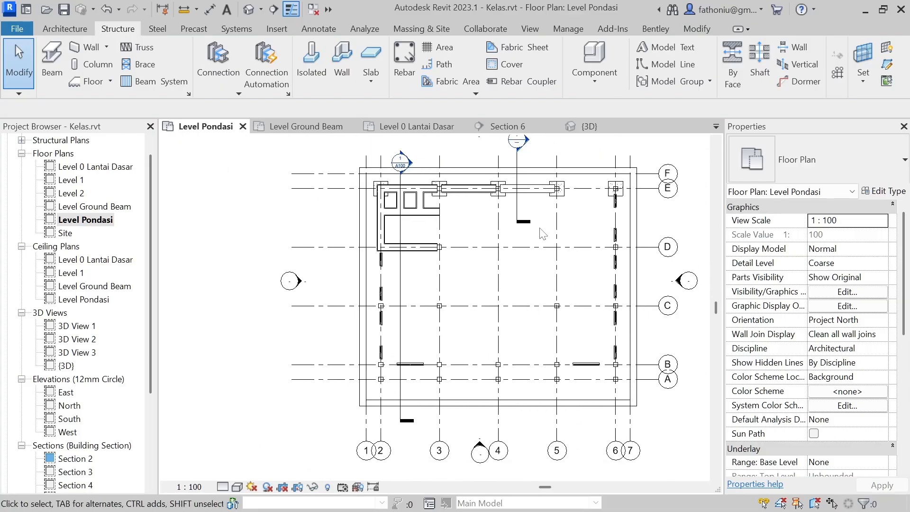
Step: In the Level 0 Lantai Dasar floor plan, set the base level of the column at grids 5 and D to Level Pondasi
double_click(120, 167)
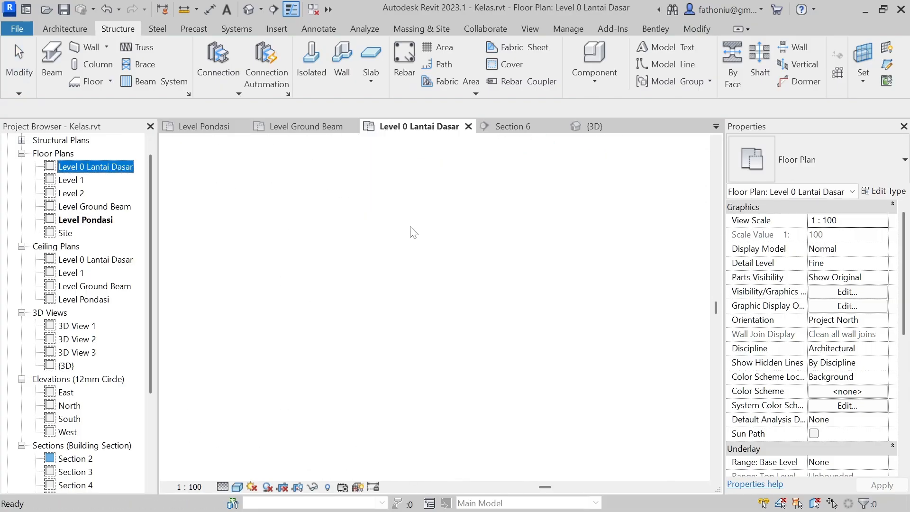
scroll(456, 271, up, 4)
scroll(456, 271, up, 5)
click(447, 332)
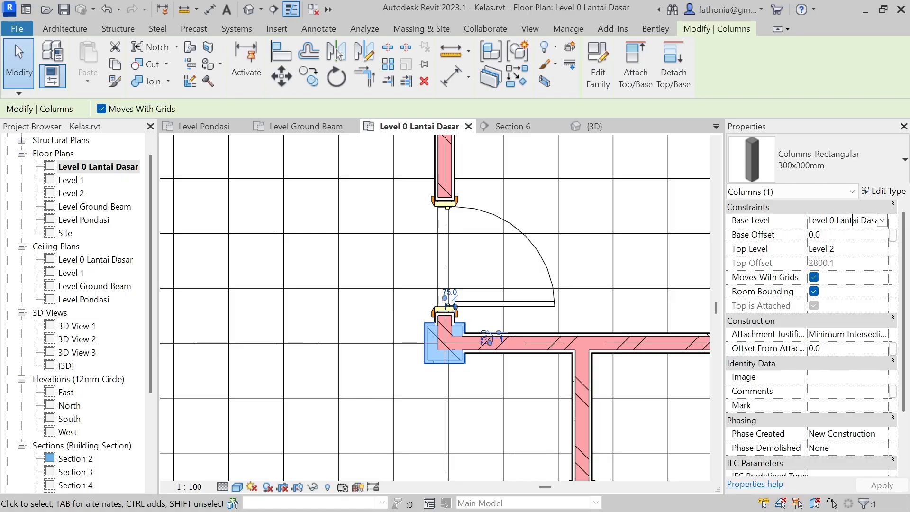
click(882, 221)
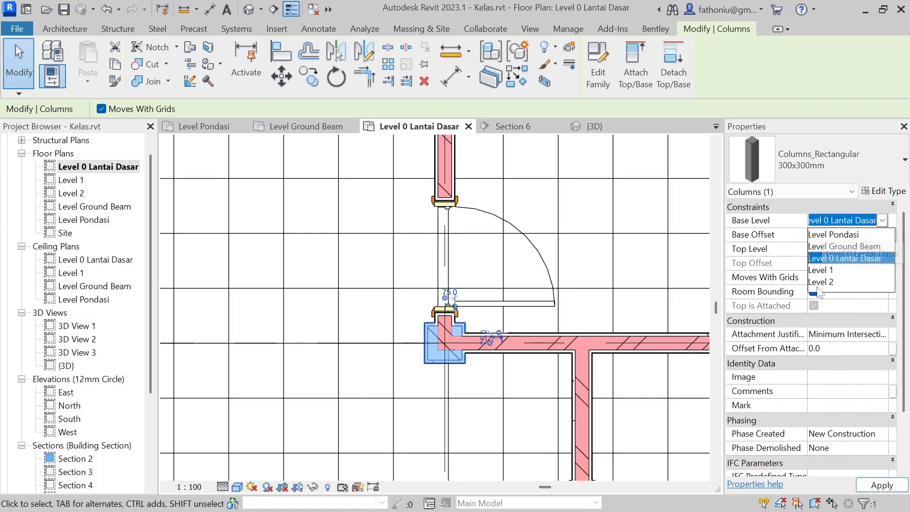
click(841, 235)
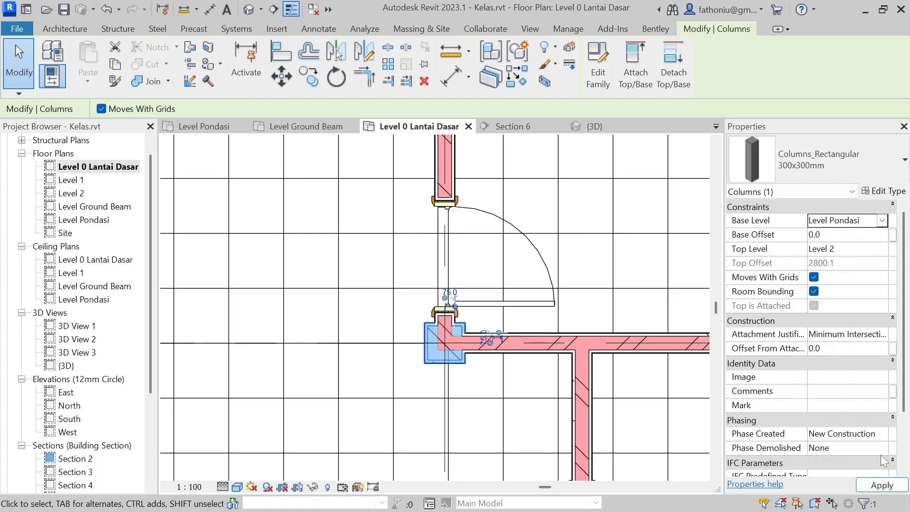
Step: In the Level Pondasi floor plan, place 1000x1000x400 pad foundations on grid 5 at its intersections with grids D and C
double_click(94, 221)
scroll(550, 244, up, 4)
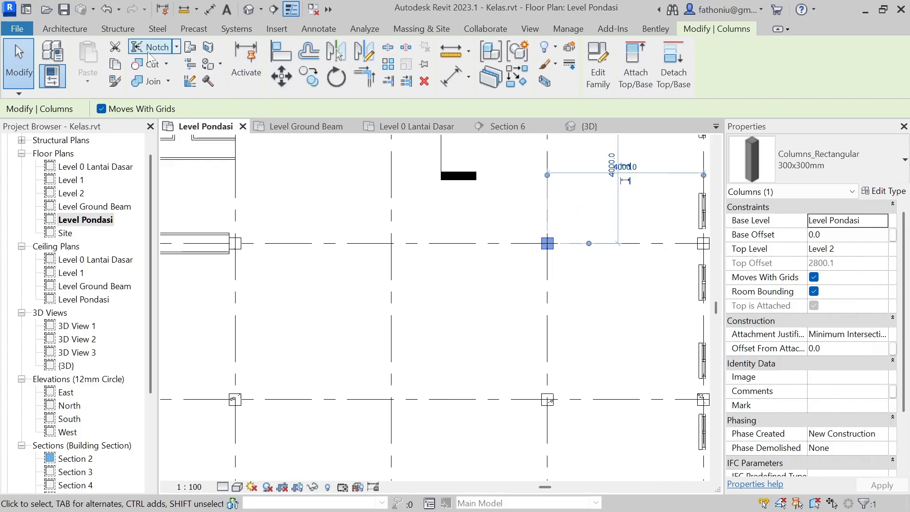
click(117, 29)
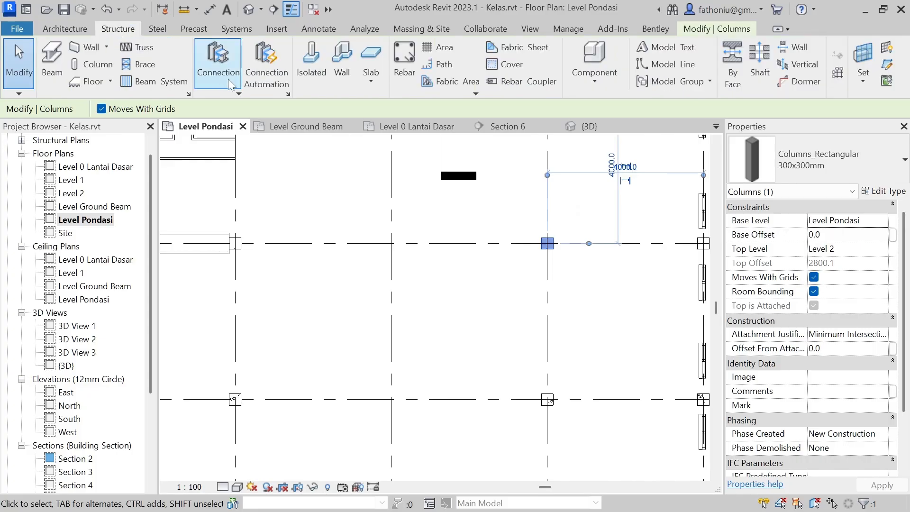
click(310, 64)
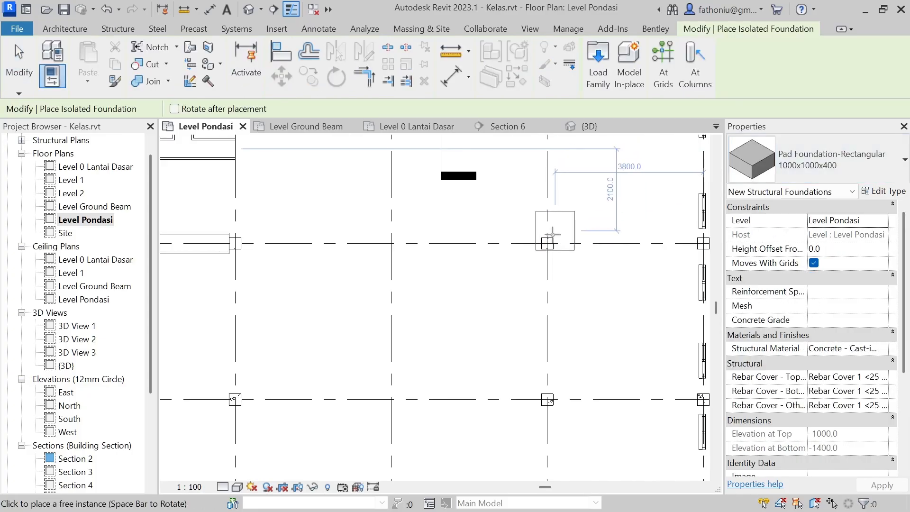
click(547, 243)
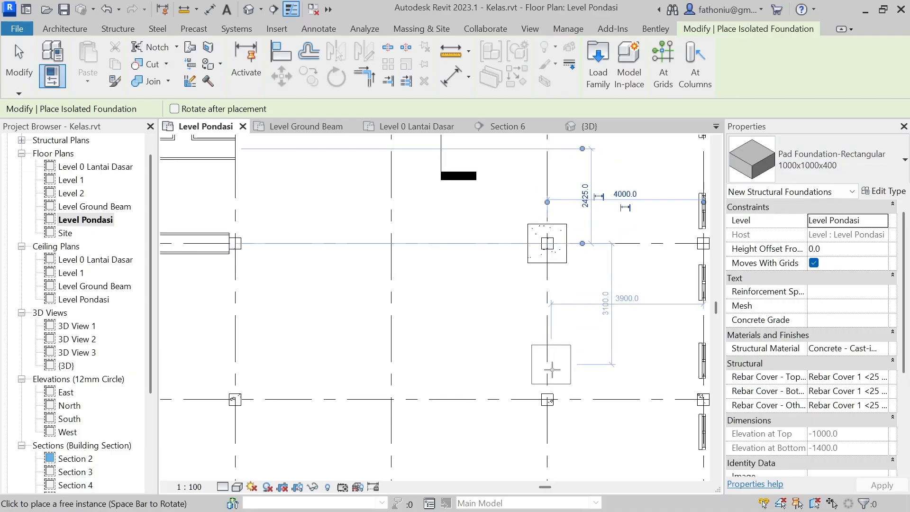
click(547, 399)
scroll(547, 400, down, 4)
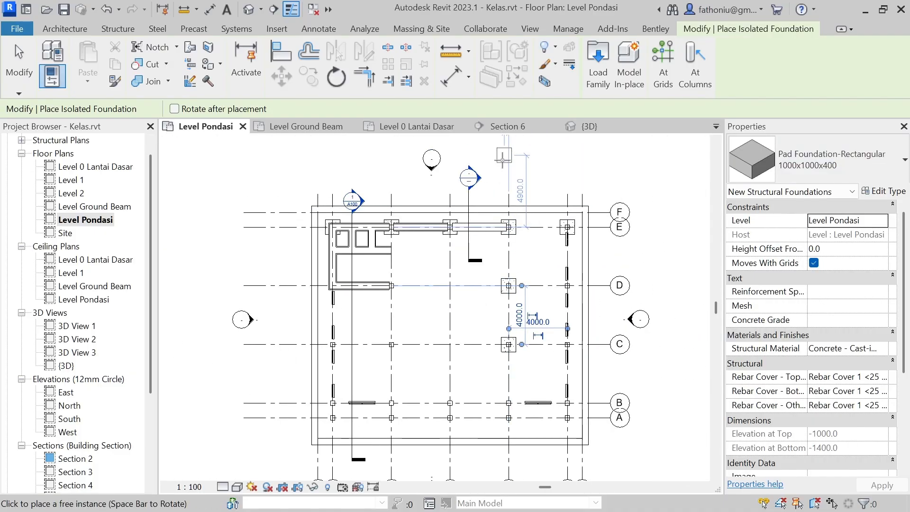
key(Escape)
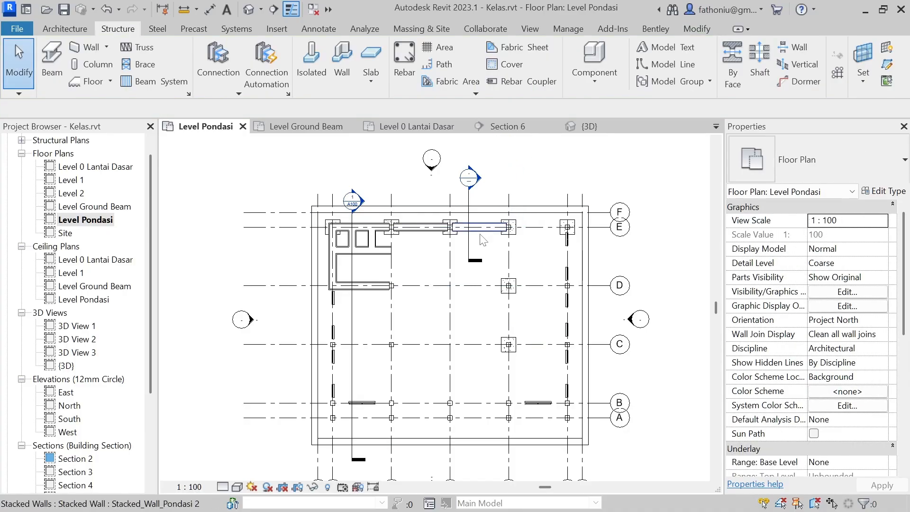
Step: Extend the section line between grids 4 and 5, and its crop extent, to a point between grids D and C
click(475, 261)
drag(469, 261, 471, 326)
click(471, 321)
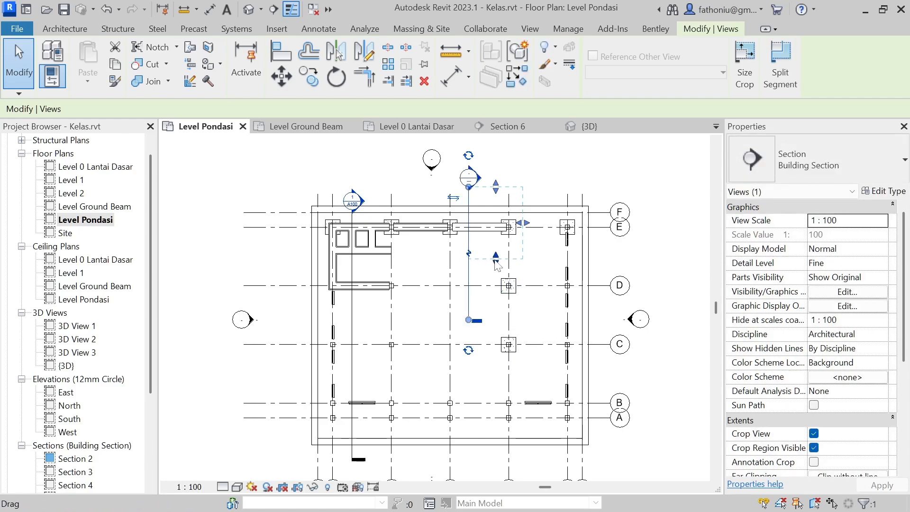
drag(495, 261, 495, 321)
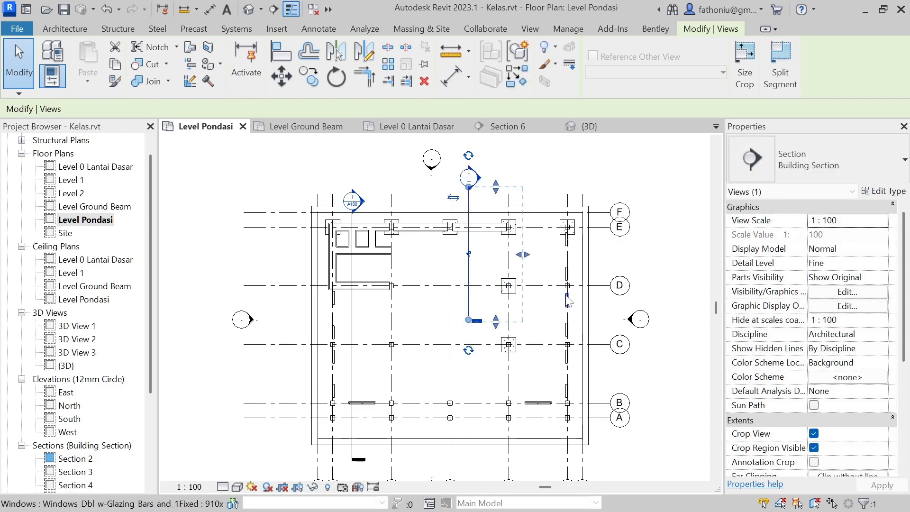
key(Escape)
Step: Open Section 6 and examine the pad foundations beneath the stacked wall and the column
double_click(478, 180)
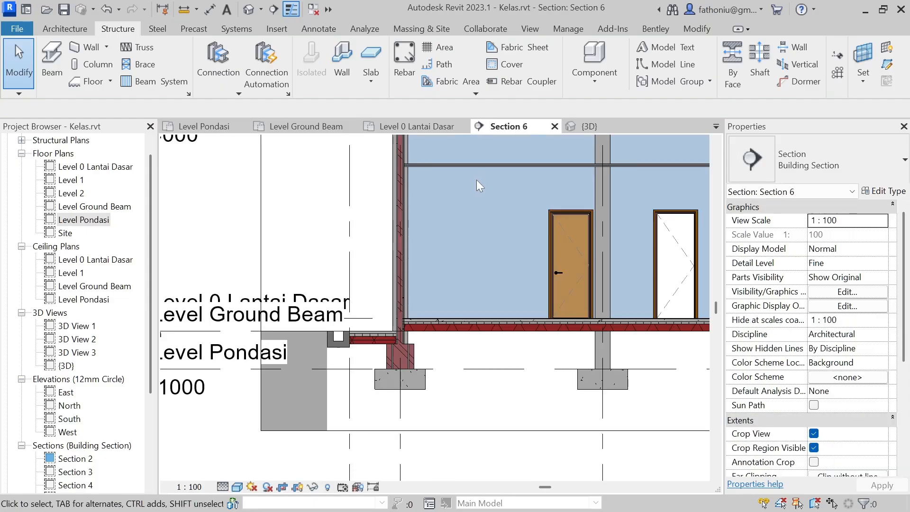
scroll(569, 363, up, 2)
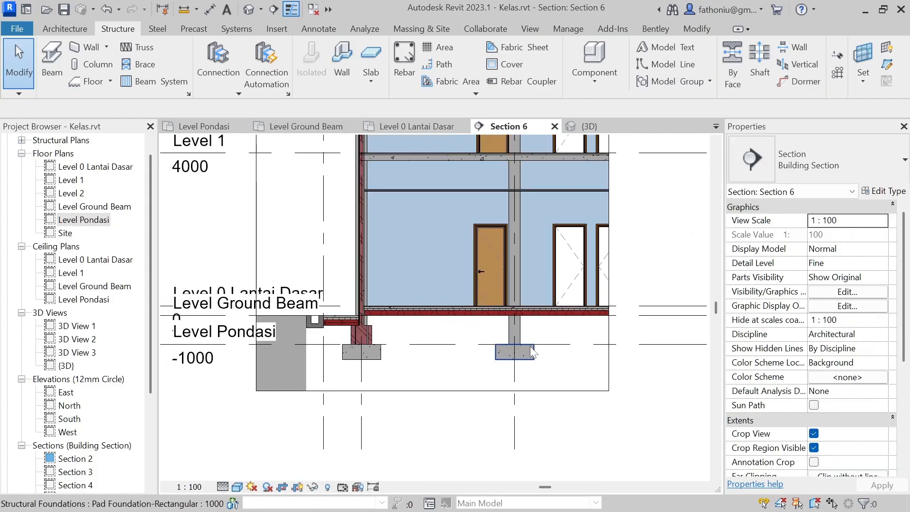
scroll(381, 346, up, 2)
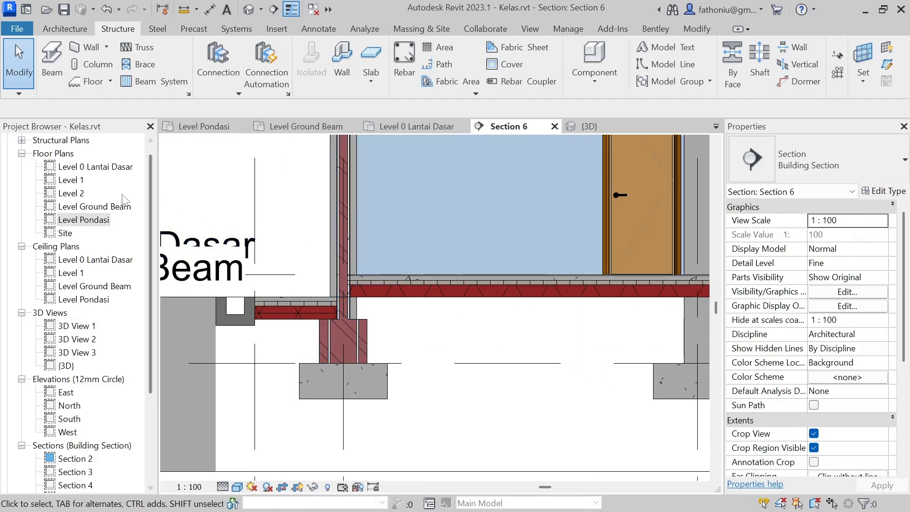
Step: In Level Pondasi, draw a Stacked_Wall_Pondasi 2 wall along grid 5 between the pads at grids E and D, dismissing the save reminder without saving
double_click(83, 219)
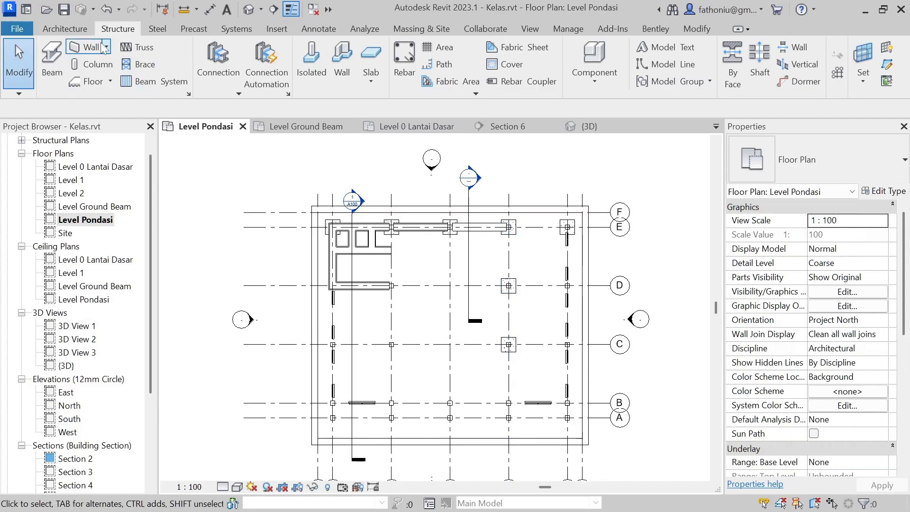
click(70, 28)
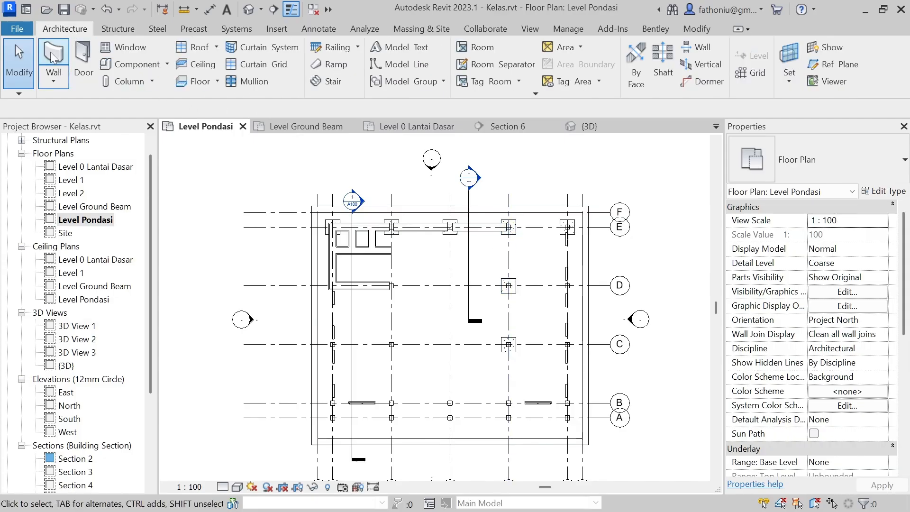
key(w)
key(a)
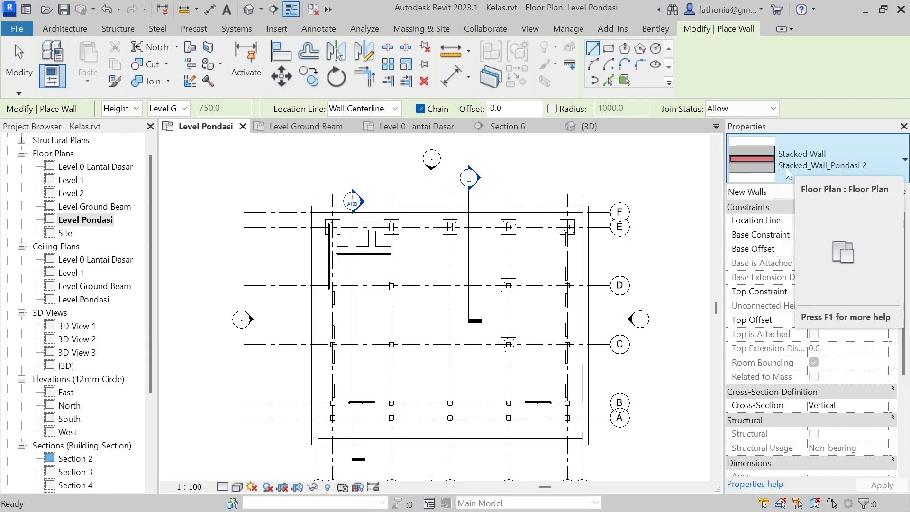
scroll(505, 227, up, 6)
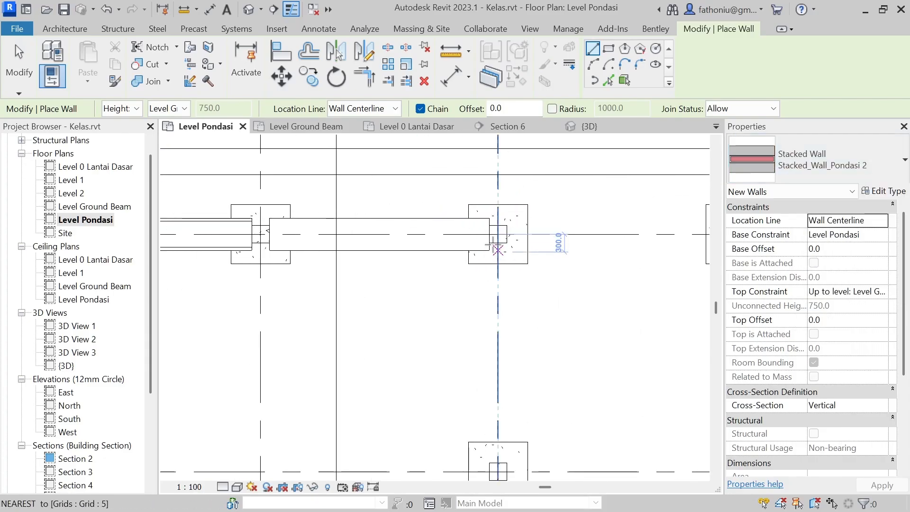
click(497, 243)
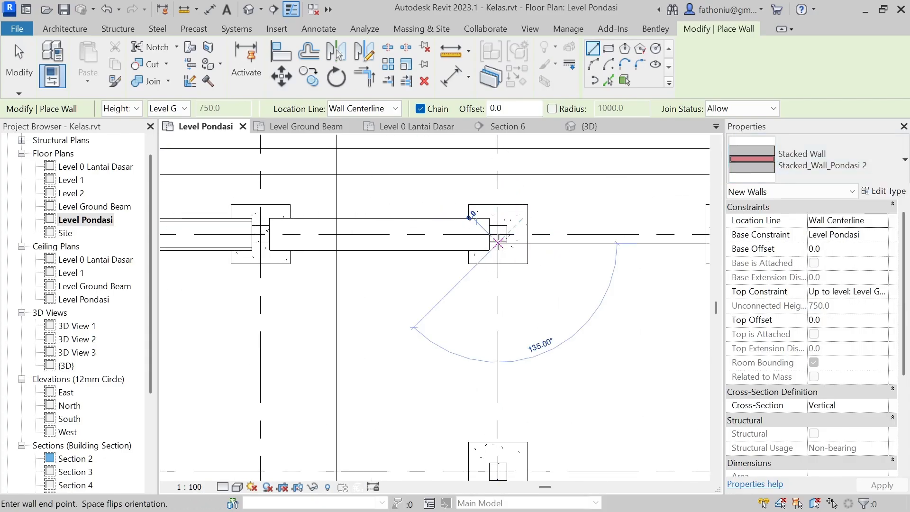
click(500, 466)
scroll(617, 367, down, 1)
middle_drag(640, 366, 630, 241)
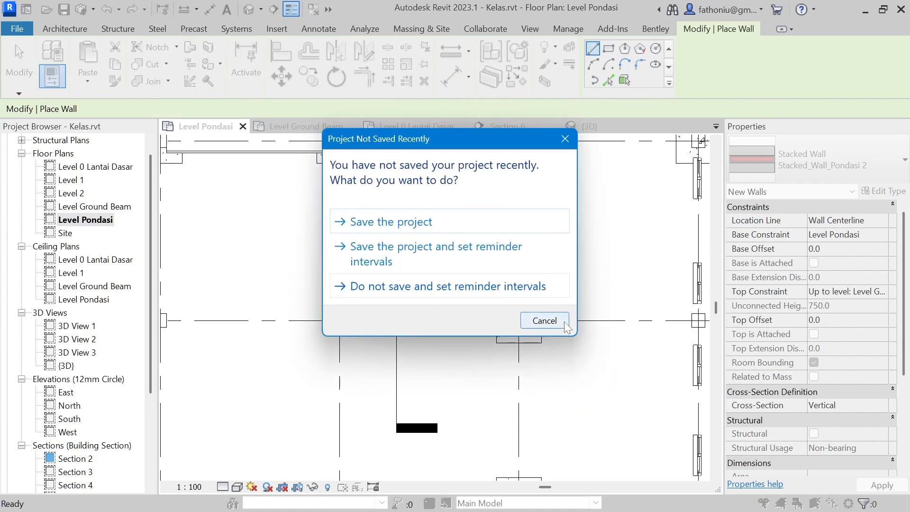
click(559, 322)
scroll(593, 328, up, 2)
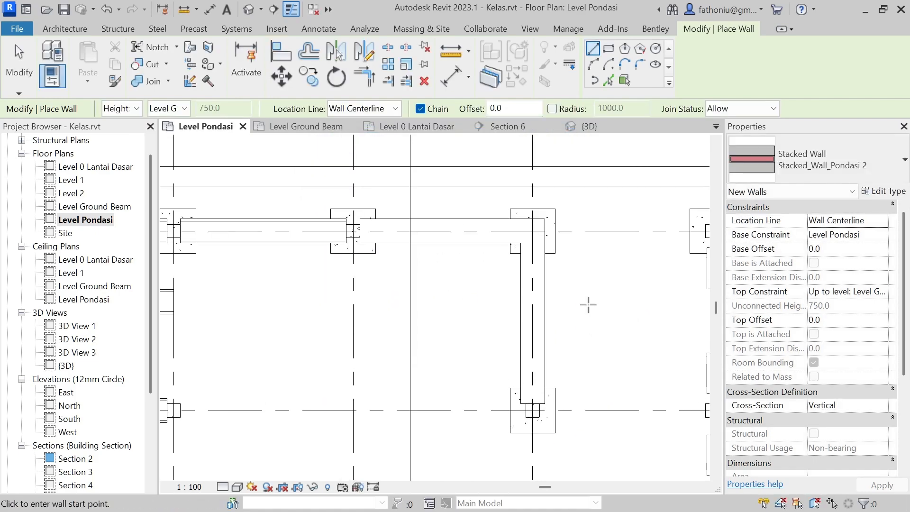
key(Escape)
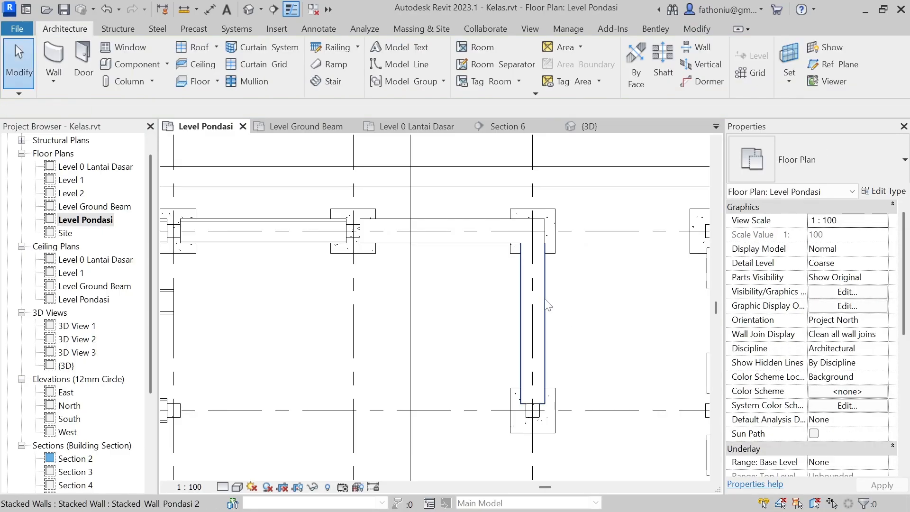
Step: Select the foundation walls on grids 5 and E and review the type properties of Stacked_Wall_Pondasi 2, closing them unchanged
click(543, 299)
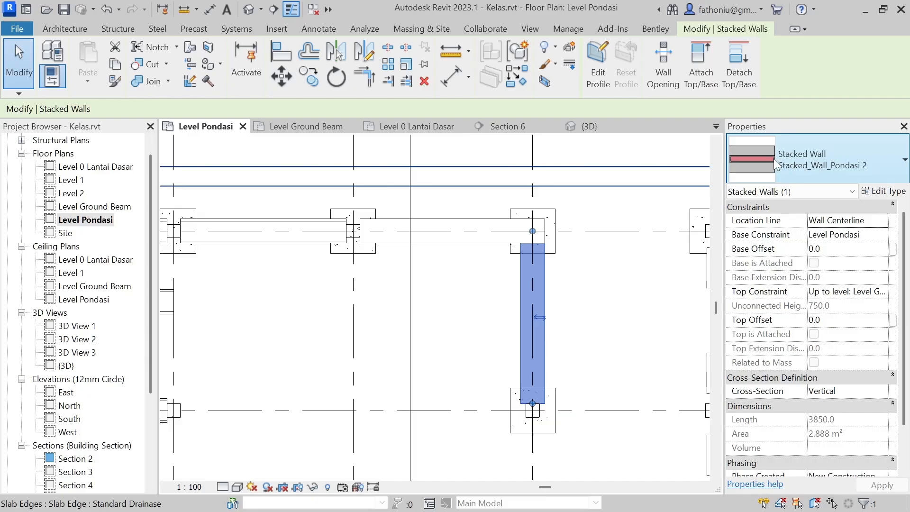
click(758, 162)
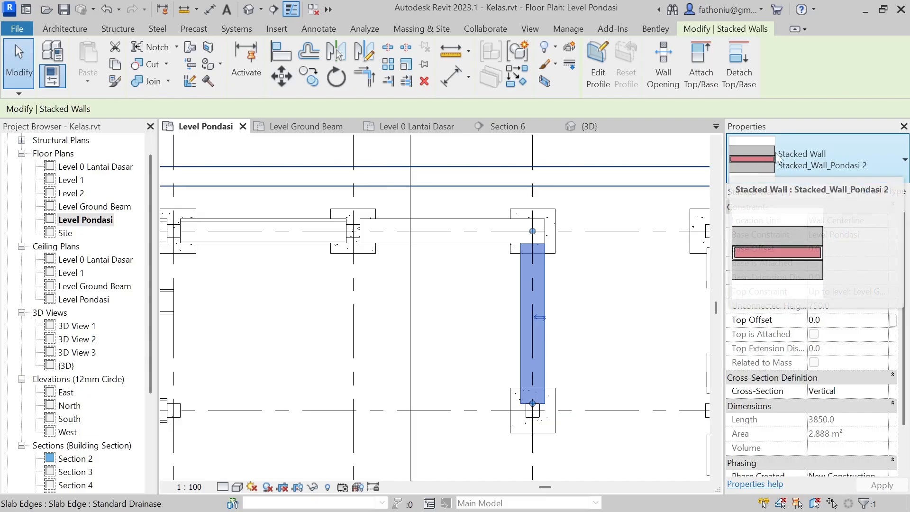
click(451, 228)
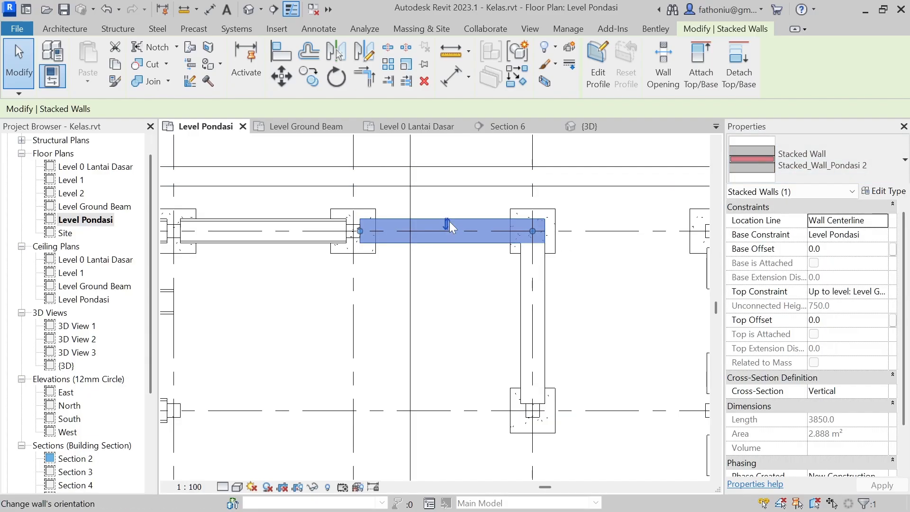
click(886, 192)
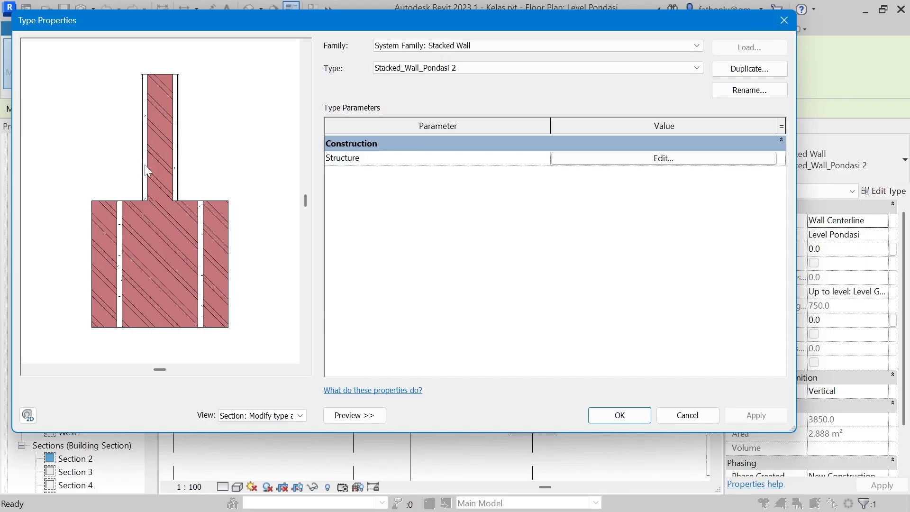
click(785, 21)
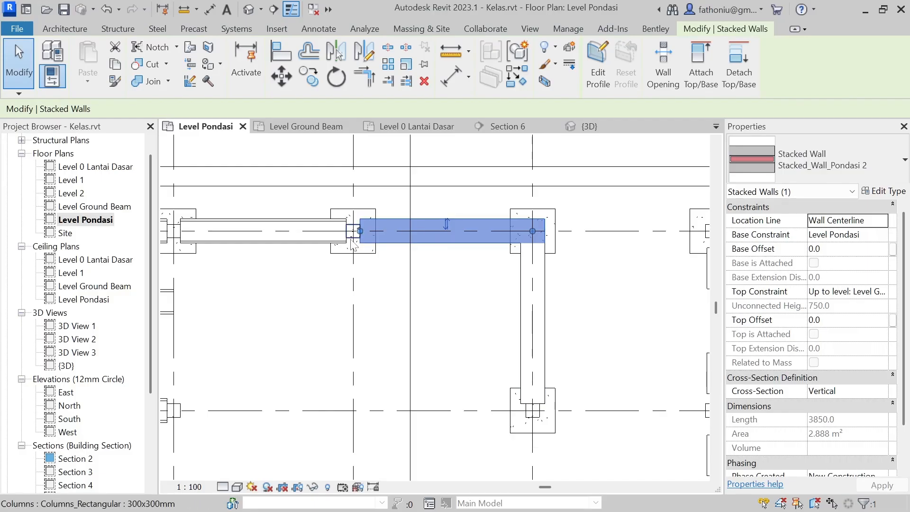
Step: Examine how the Stacked_Wall_Pondasi walls along grid E meet the columns and pads in plan, then clear the wall selection
middle_drag(296, 283, 511, 301)
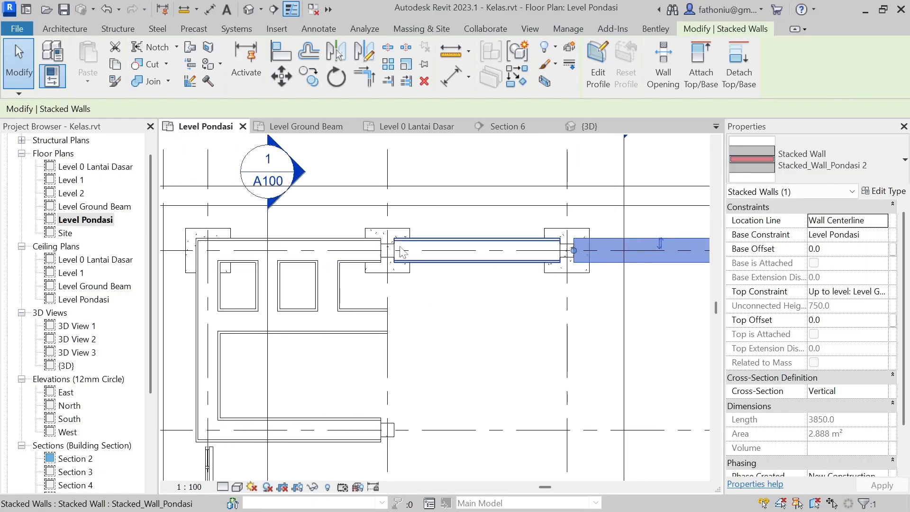
scroll(389, 249, up, 4)
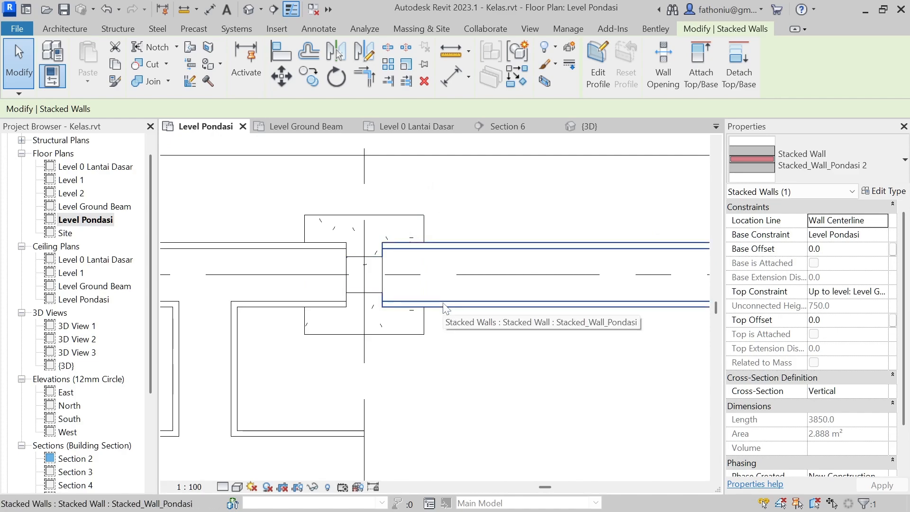
scroll(536, 341, down, 4)
middle_drag(556, 354, 331, 329)
scroll(573, 361, down, 1)
scroll(576, 365, down, 2)
middle_drag(576, 365, 535, 332)
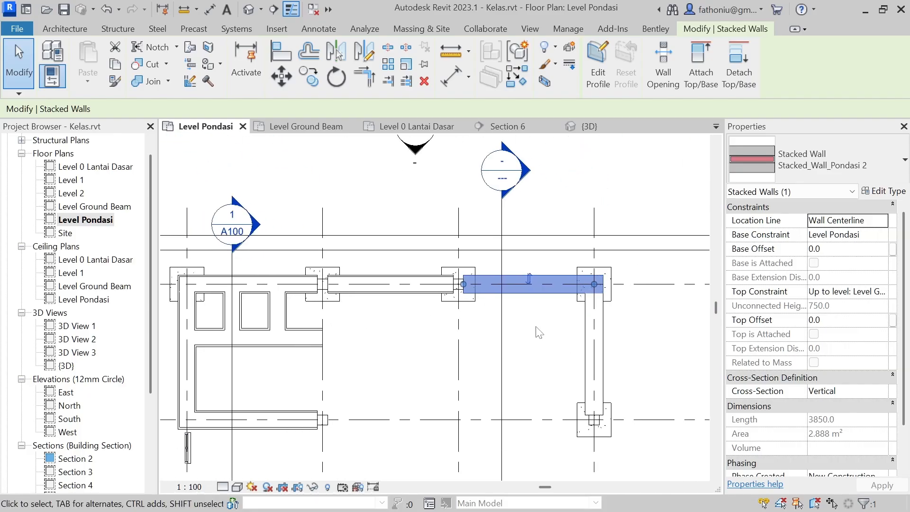
click(538, 331)
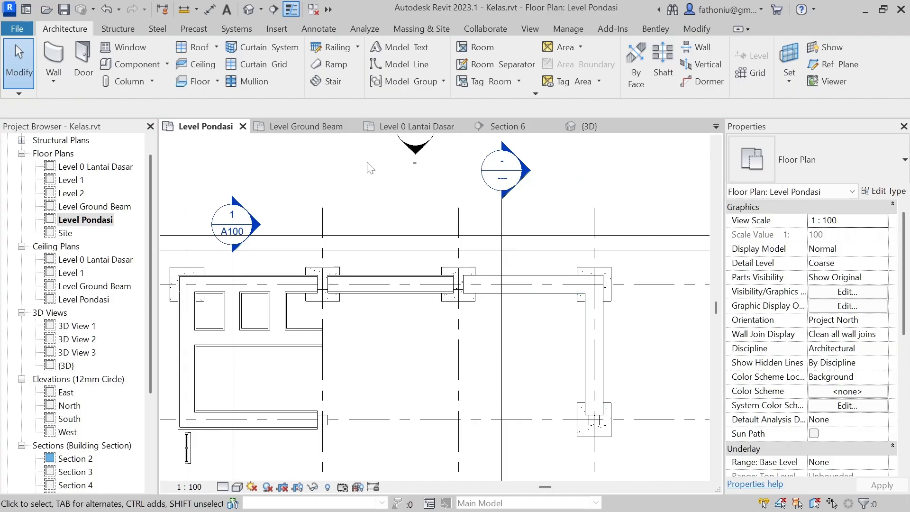
Step: Open Section 6 and examine the Stacked_Wall_Pondasi 2 wall spanning between the two pad foundations and its fit under the floor
double_click(526, 170)
scroll(482, 372, down, 3)
scroll(448, 296, up, 1)
scroll(375, 308, up, 2)
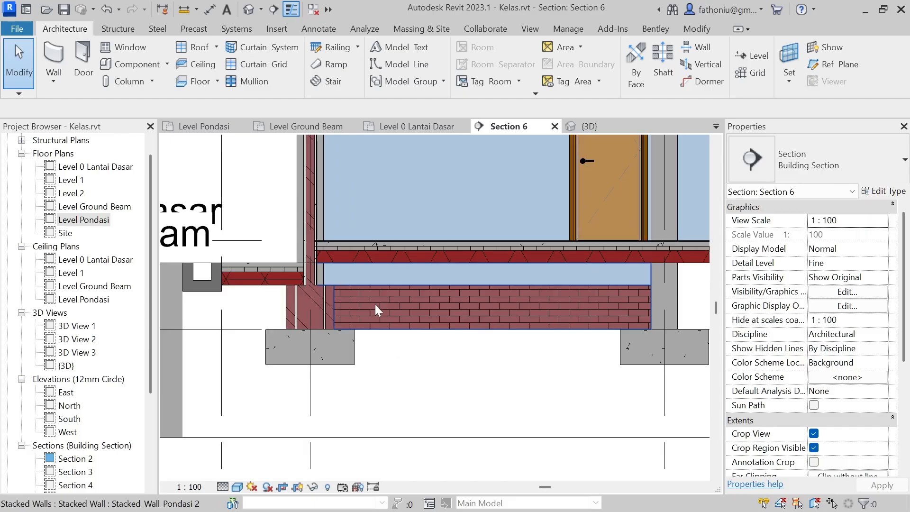
scroll(380, 302, up, 2)
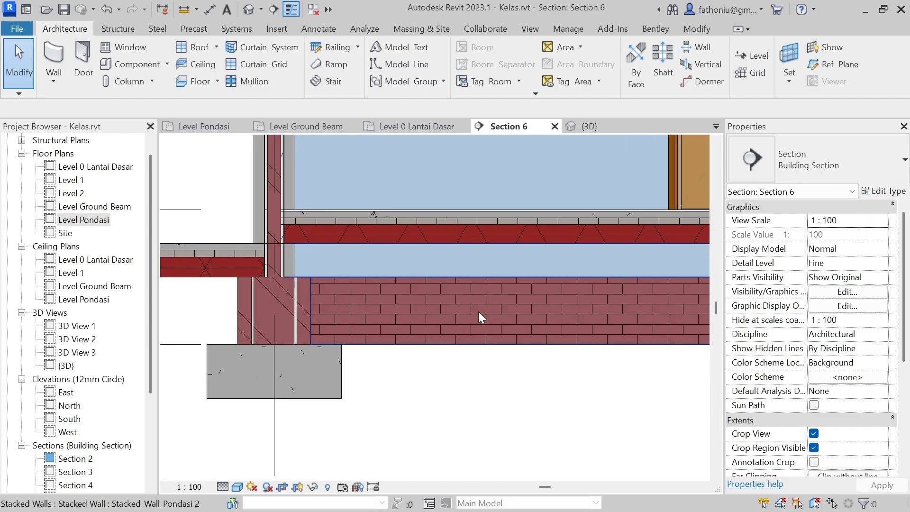
scroll(476, 311, down, 3)
middle_drag(492, 309, 410, 338)
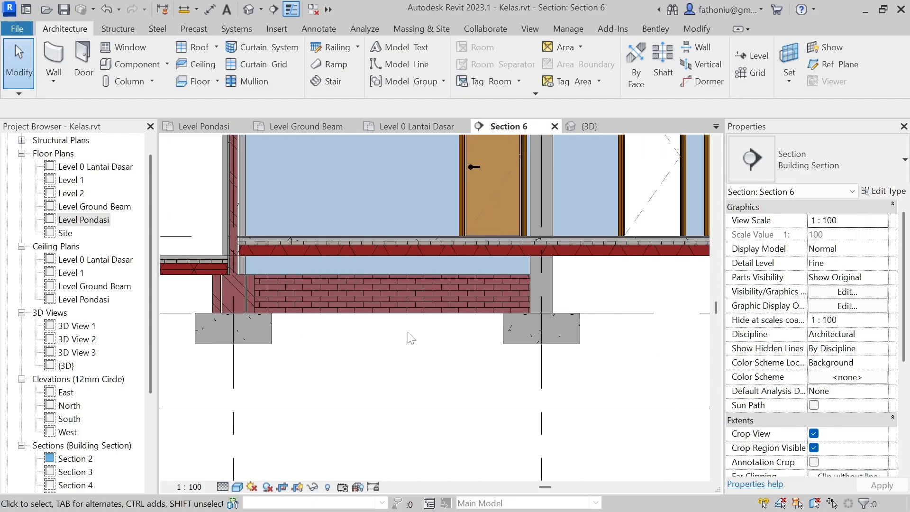
scroll(411, 339, down, 1)
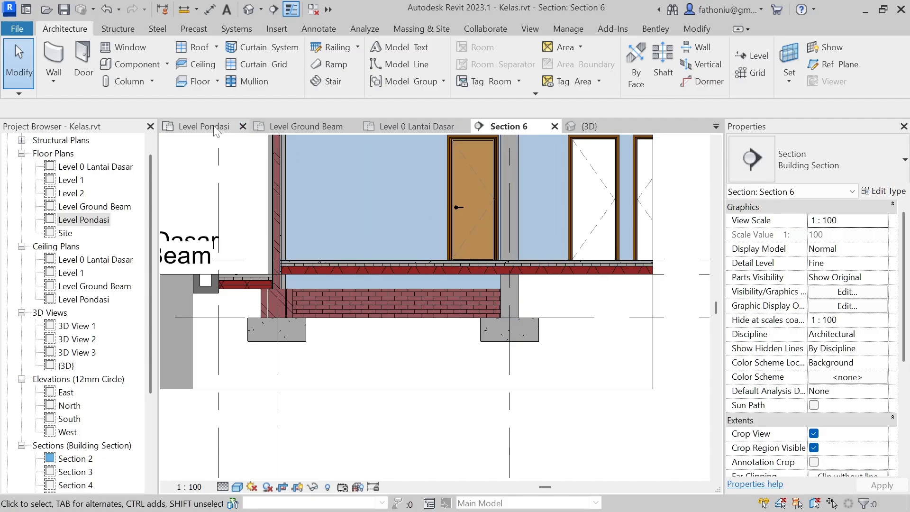
Step: In Level Pondasi, draw a Stacked_Wall_Pondasi wall along grid 5 from the column at grid D to the column at grid C
double_click(82, 223)
middle_drag(497, 284, 459, 245)
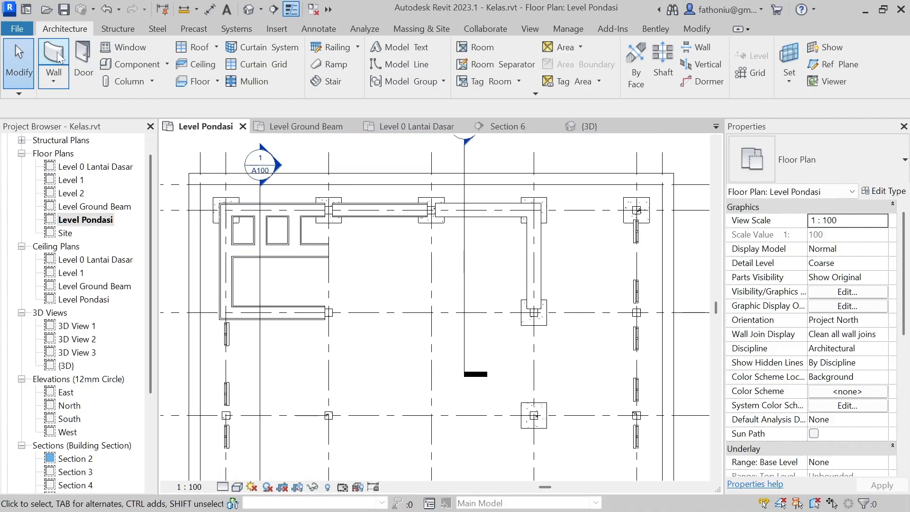
key(w)
key(a)
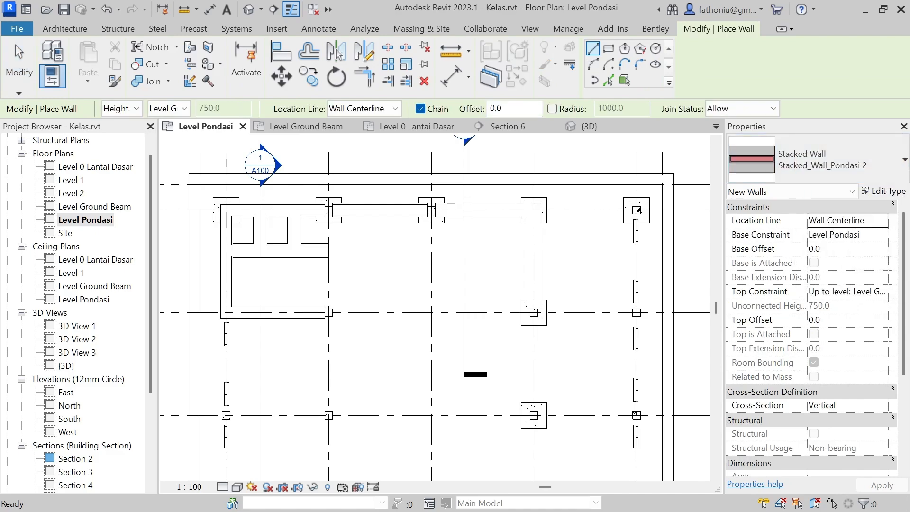
click(904, 161)
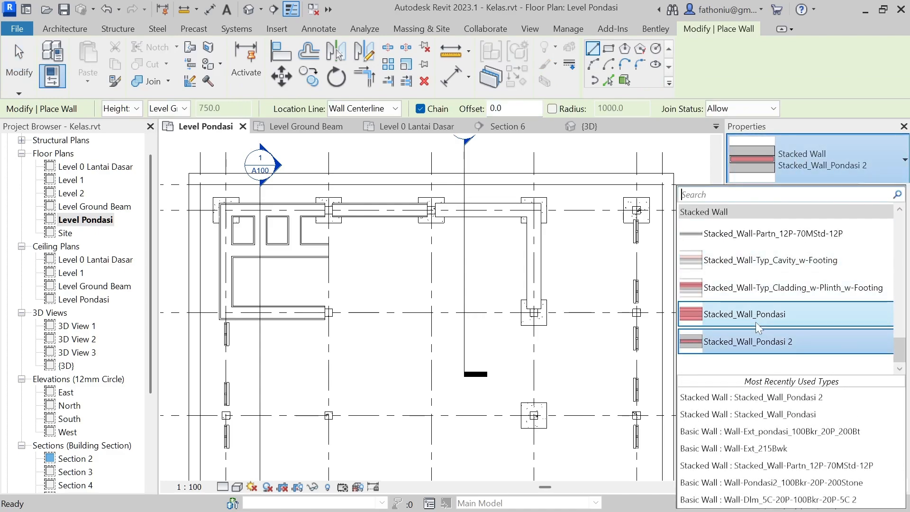
click(744, 314)
click(532, 319)
key(Escape)
scroll(533, 330, up, 3)
click(517, 308)
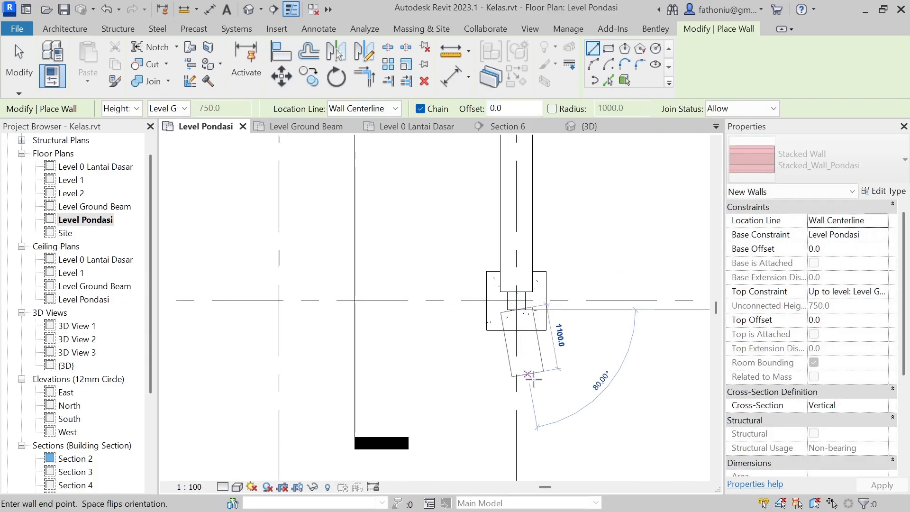
scroll(531, 427, down, 3)
scroll(524, 378, up, 1)
scroll(503, 377, up, 2)
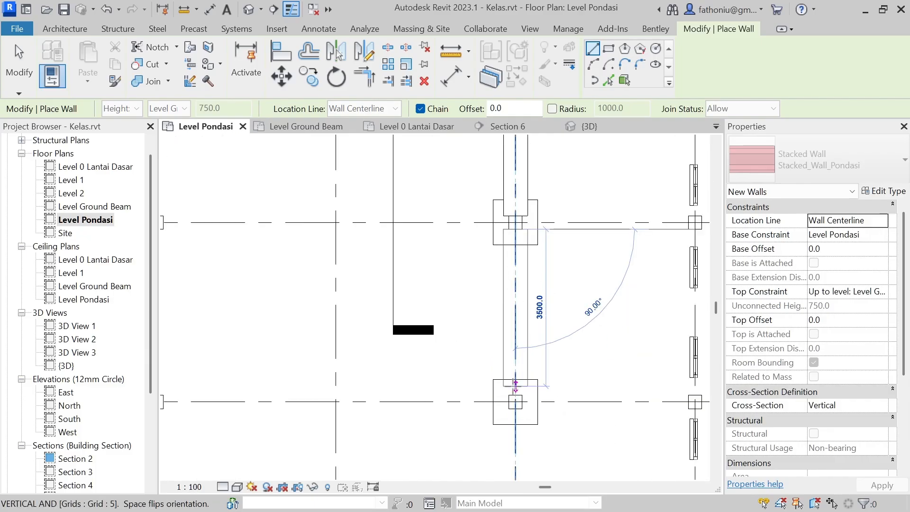
click(515, 395)
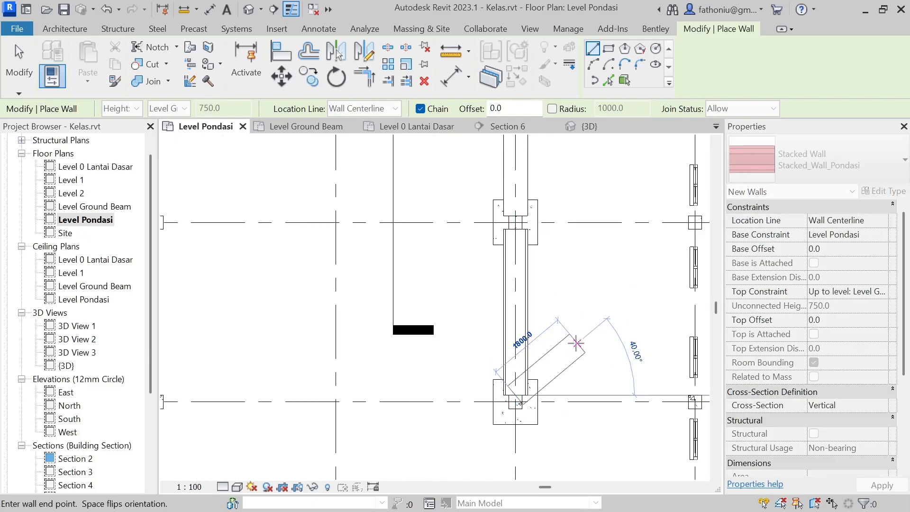
key(Escape)
key(Escape)
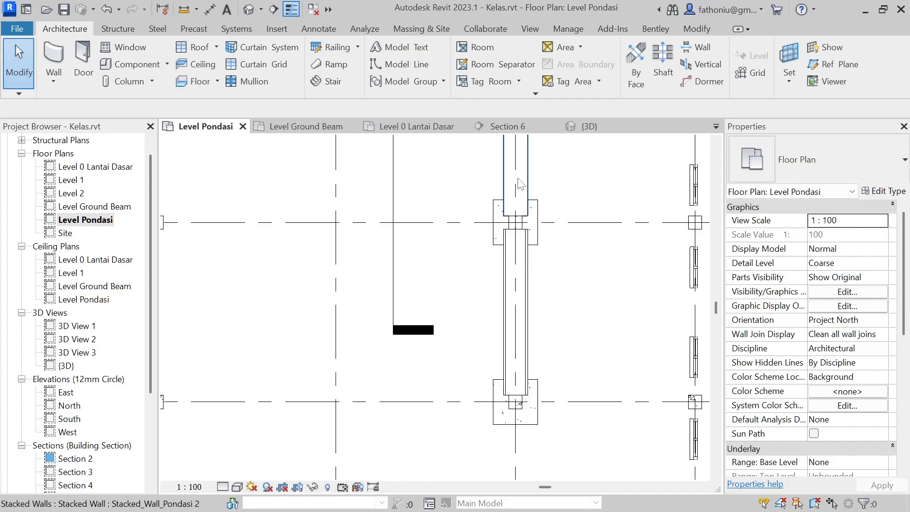
Step: Reopen Section 6 from the plan and compare the two stacked wall types on either side of the grid D column
middle_drag(604, 222, 605, 377)
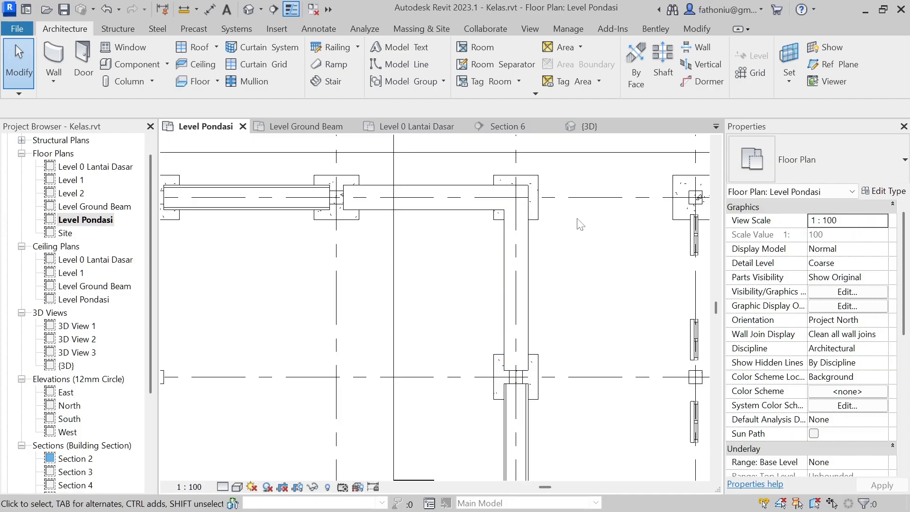
scroll(439, 290, down, 5)
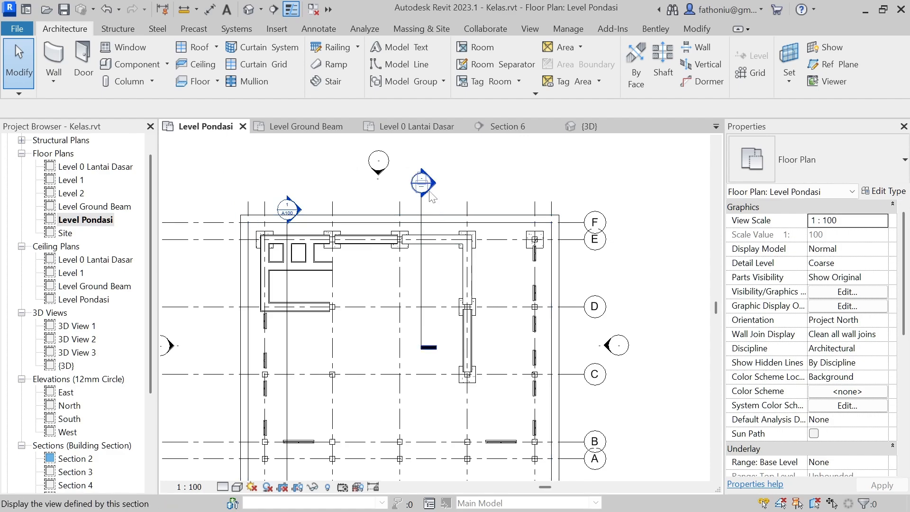
double_click(434, 183)
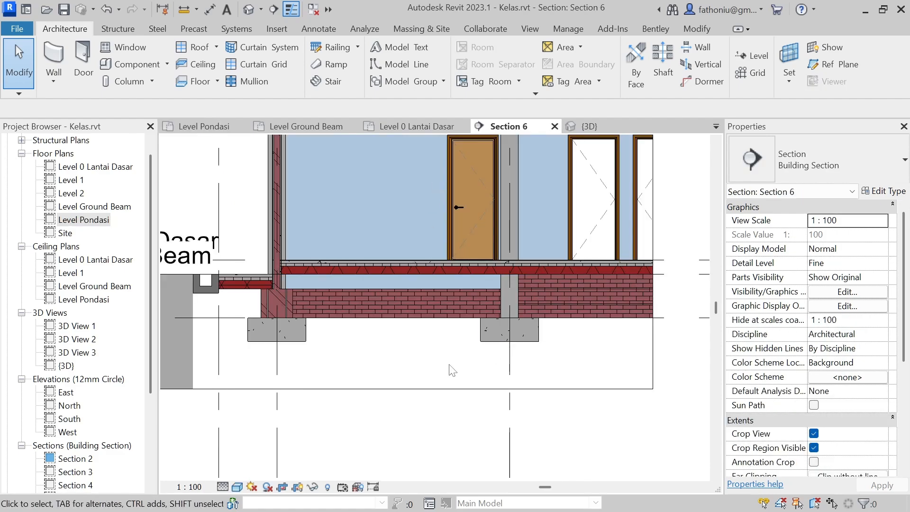
scroll(325, 289, up, 6)
scroll(364, 320, down, 1)
middle_drag(438, 370, 306, 286)
middle_drag(597, 294, 414, 310)
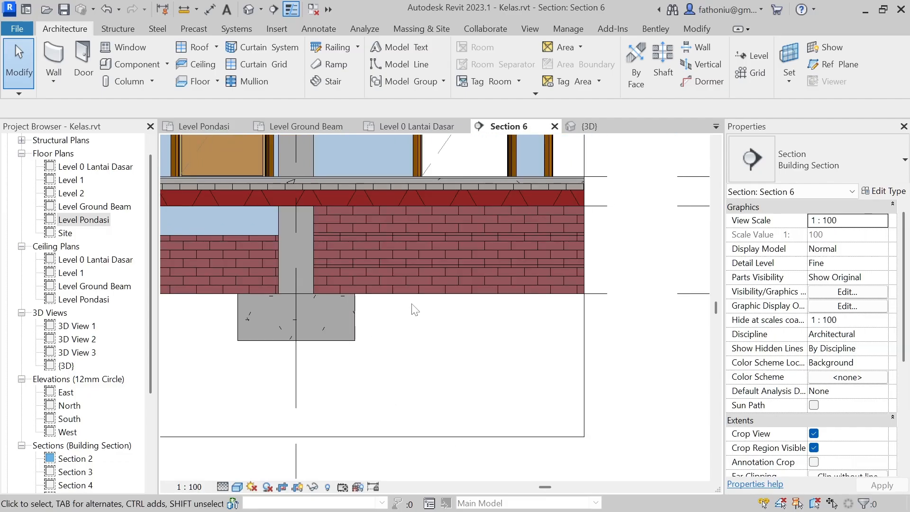
scroll(452, 335, down, 1)
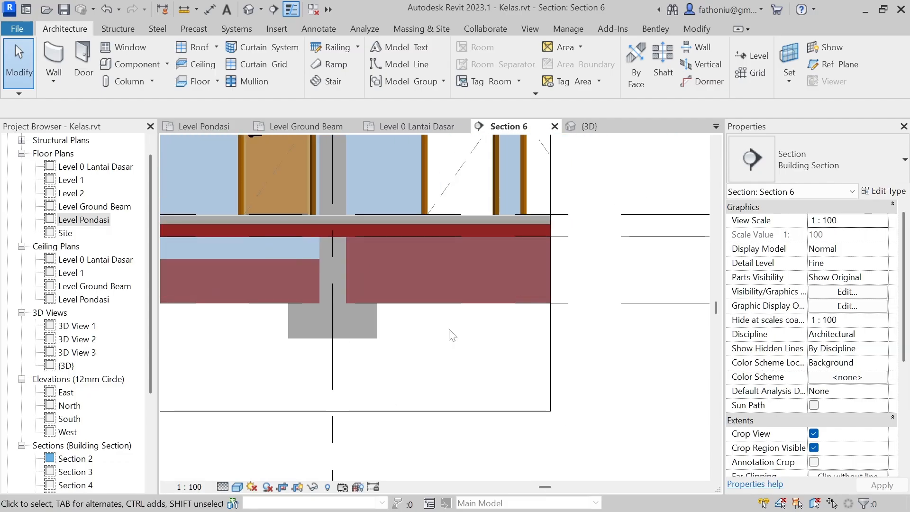
scroll(452, 335, down, 1)
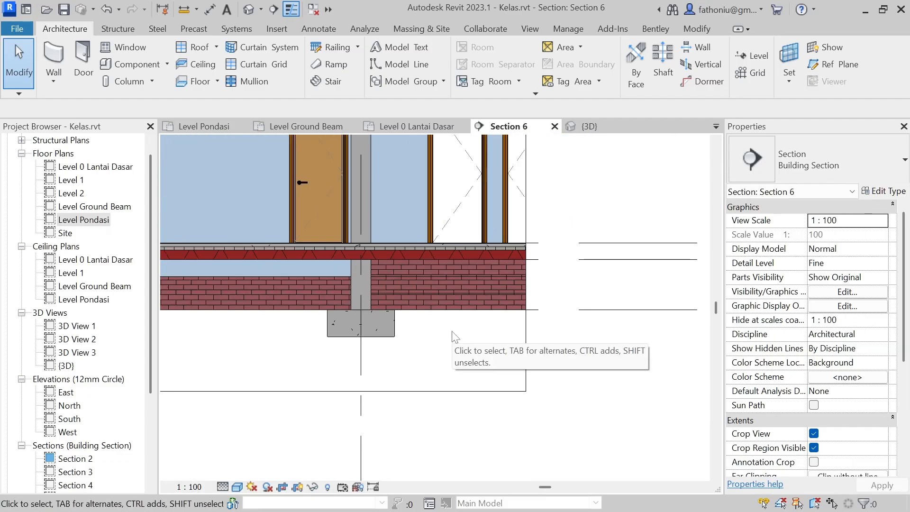
Step: Try displaying Section 6 with the Coarse detail level and the Hidden Line visual style
click(236, 485)
click(258, 430)
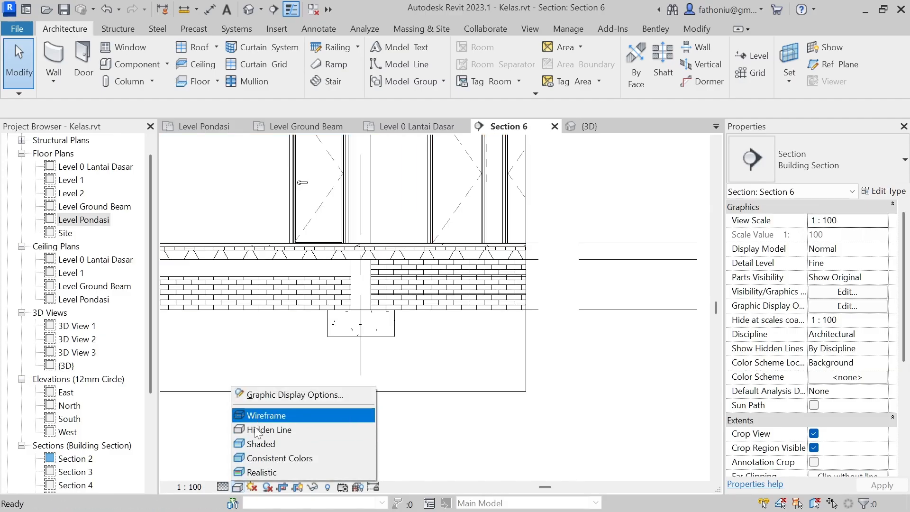
click(259, 444)
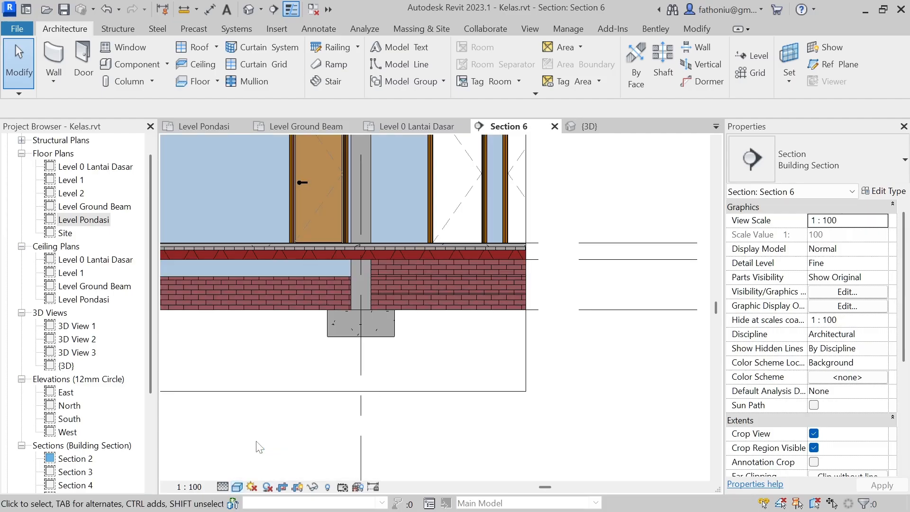
click(223, 487)
click(237, 445)
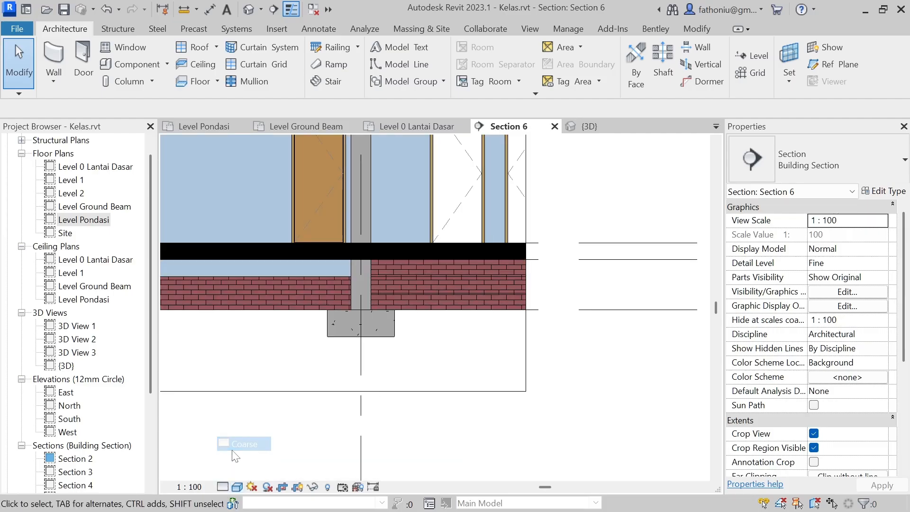
click(237, 486)
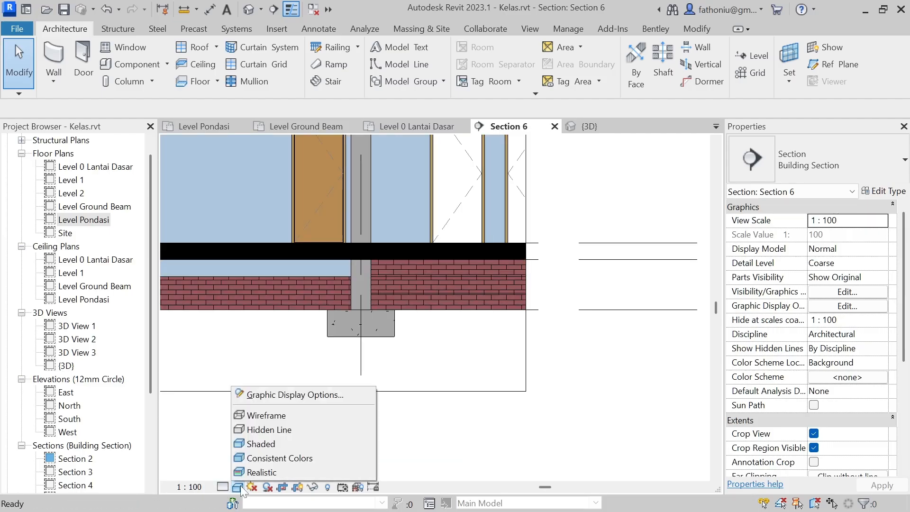
click(268, 429)
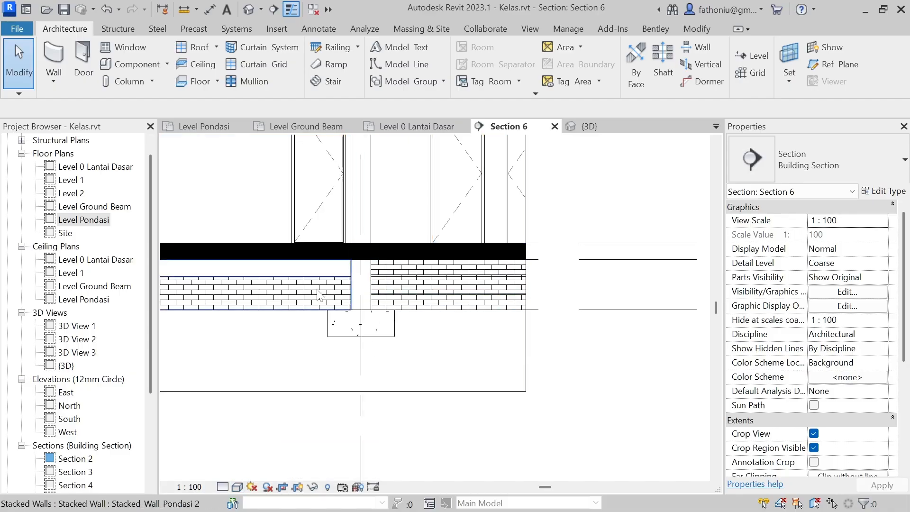
Step: Restore Section 6 to the Fine detail level and the Shaded visual style
scroll(379, 327, down, 1)
click(222, 487)
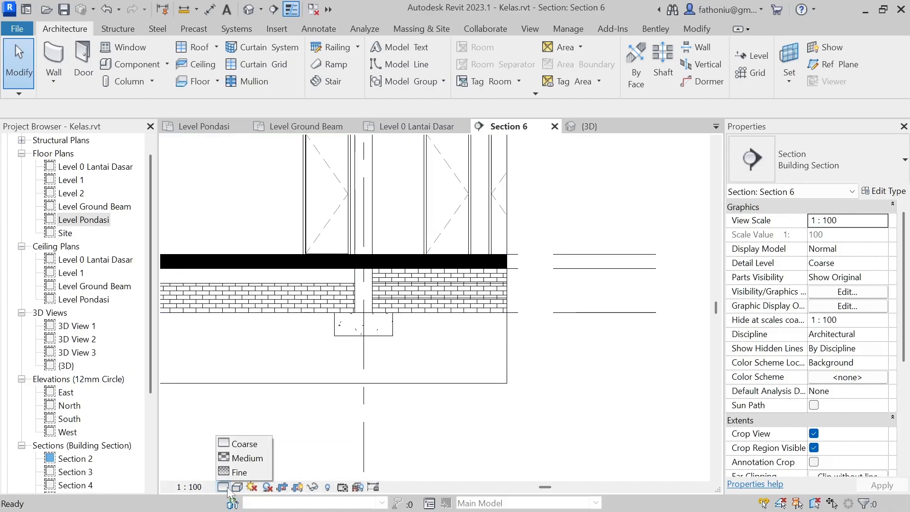
click(237, 474)
click(226, 487)
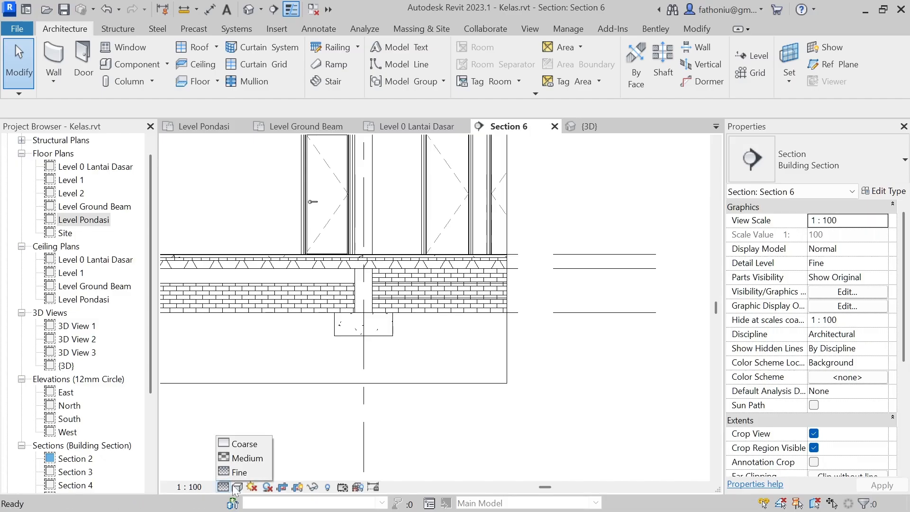
click(239, 475)
click(237, 487)
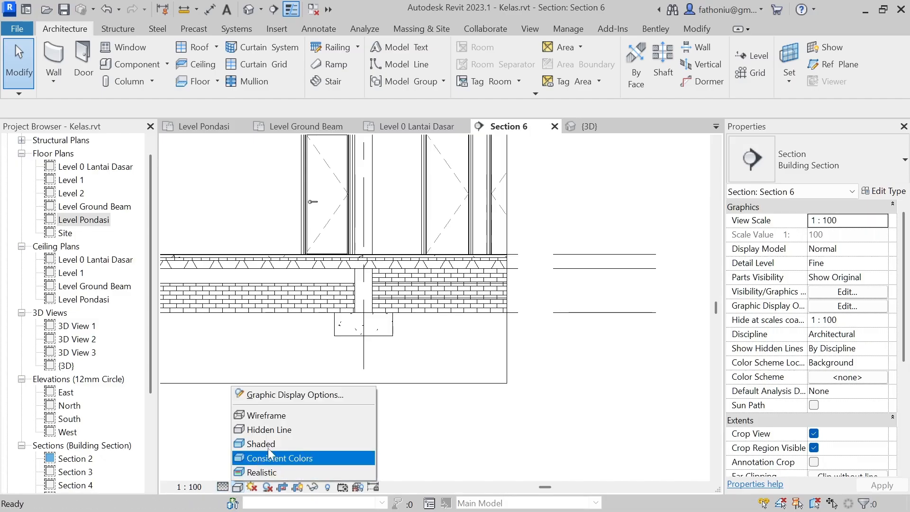
click(274, 442)
scroll(543, 403, down, 4)
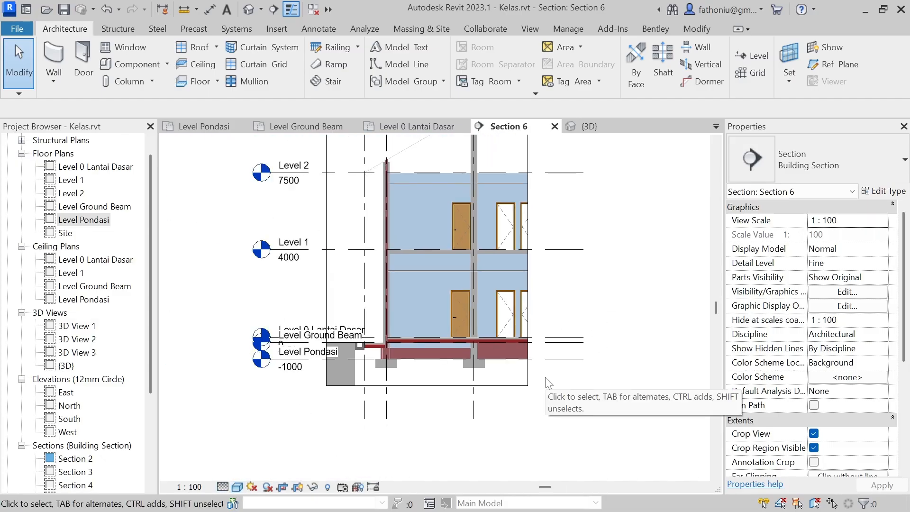
Step: Examine the foundation pads and the two stacked wall types around the grid D column in Section 6
middle_drag(575, 274, 546, 331)
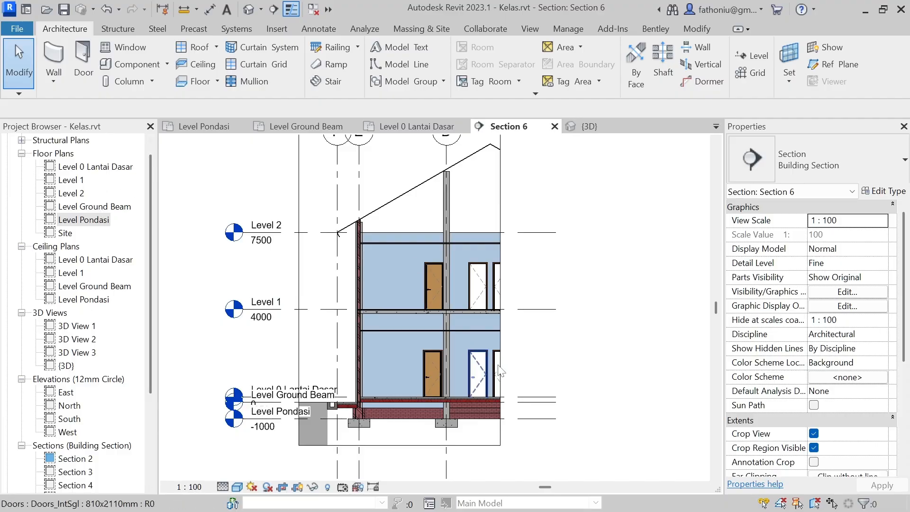
middle_drag(597, 388, 558, 308)
scroll(362, 320, up, 3)
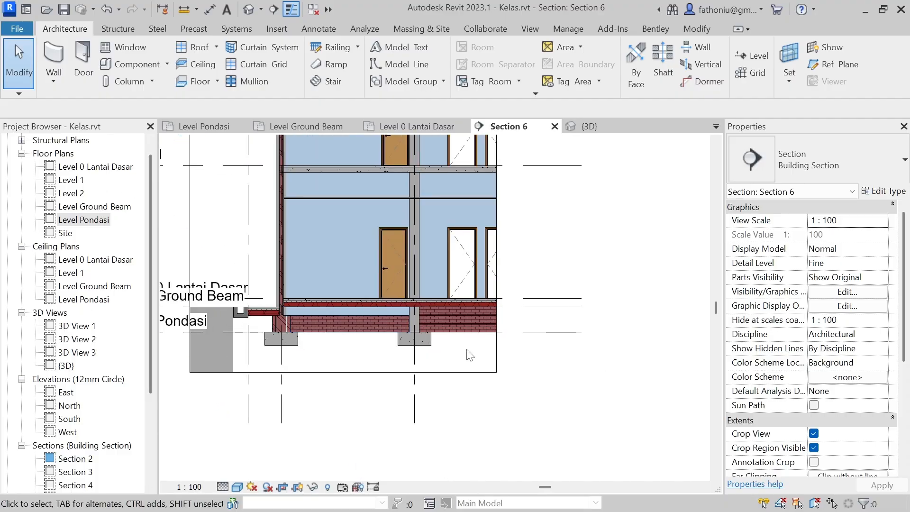
scroll(429, 275, up, 3)
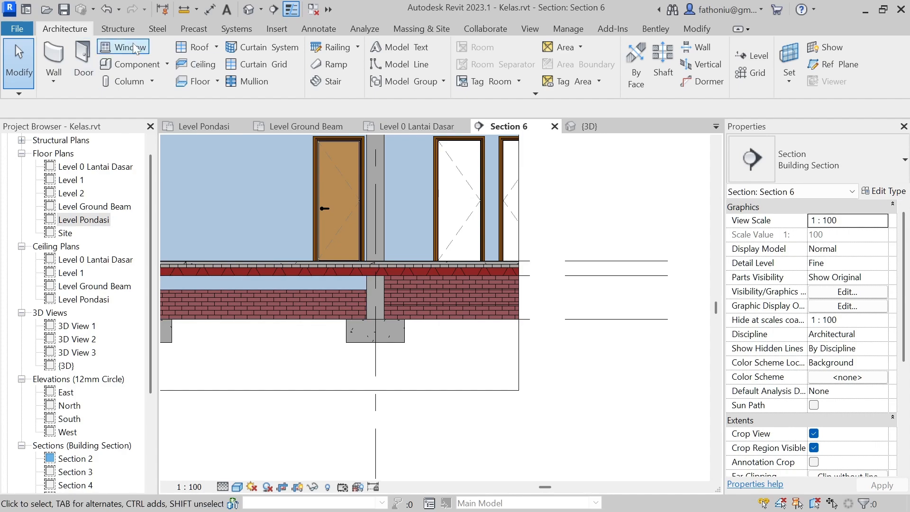
Step: Return to the Level Pondasi plan and inspect the columns along grids A and B against the foundation layout
click(118, 29)
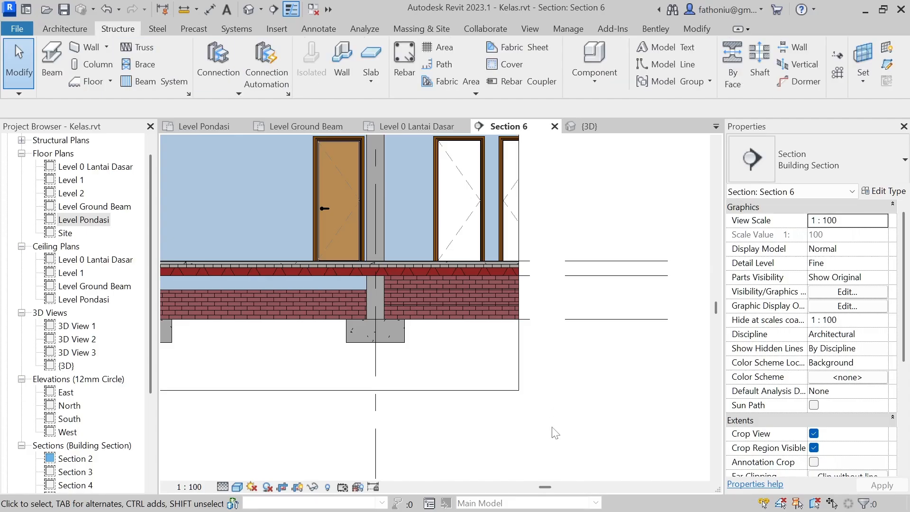
double_click(88, 220)
scroll(427, 275, down, 4)
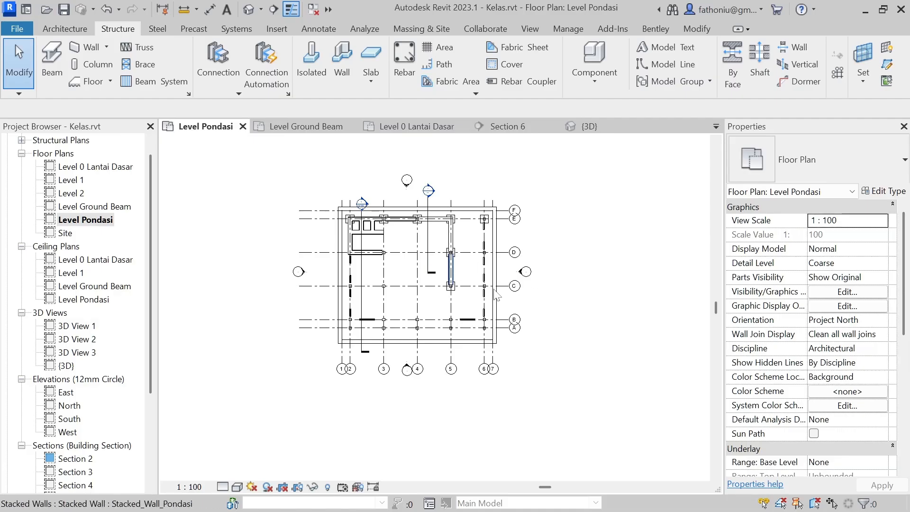
scroll(442, 349, up, 3)
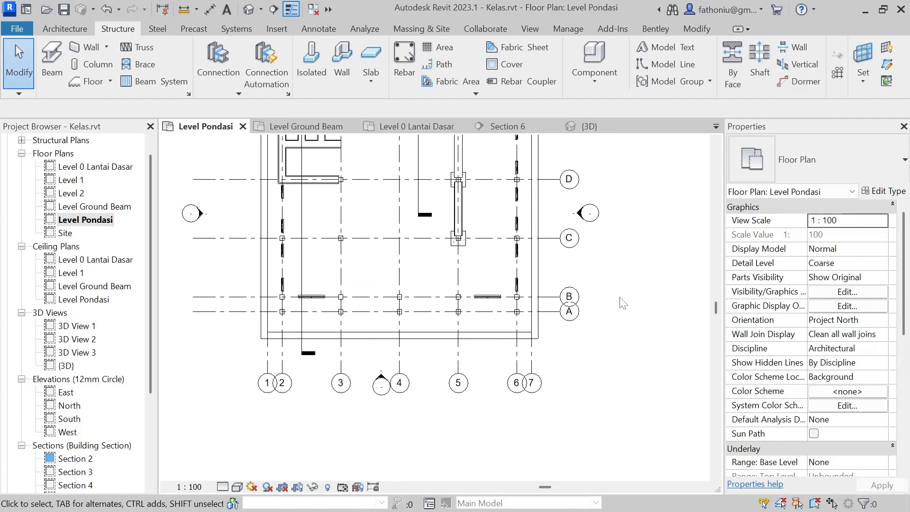
scroll(286, 306, up, 4)
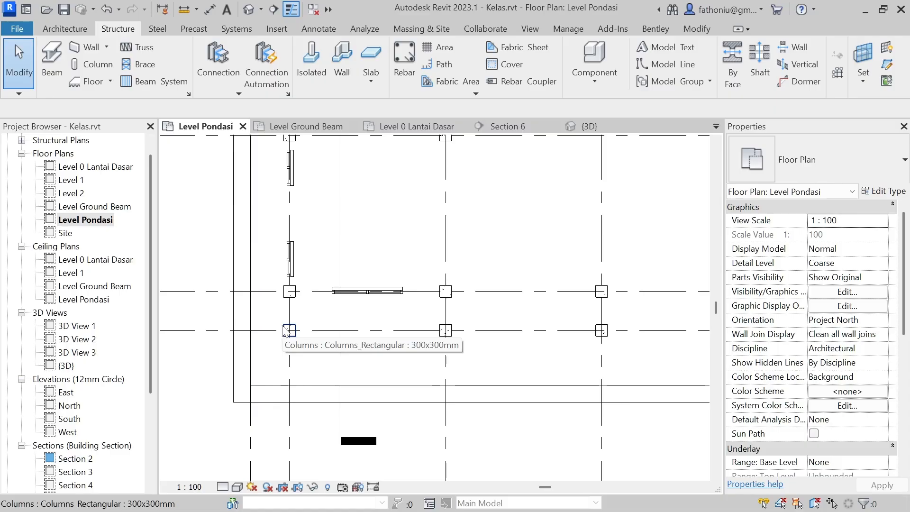
scroll(285, 314, down, 4)
middle_drag(298, 263, 301, 311)
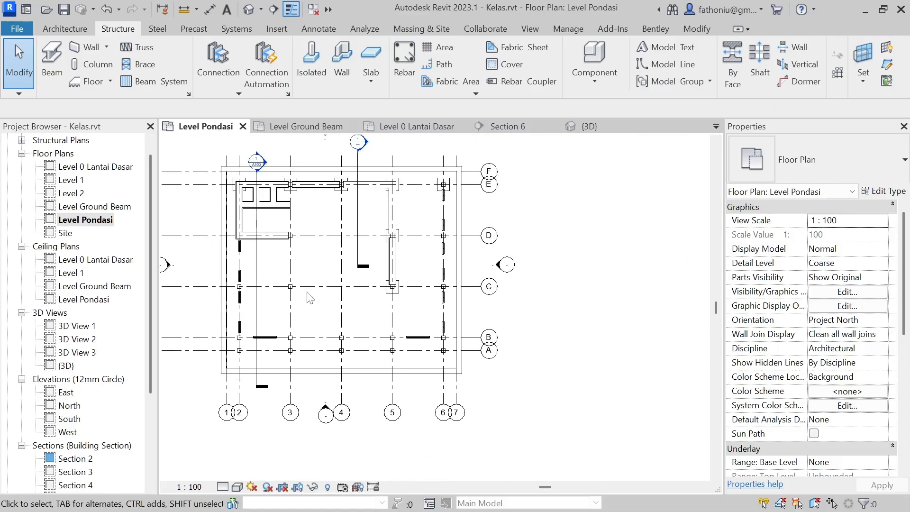